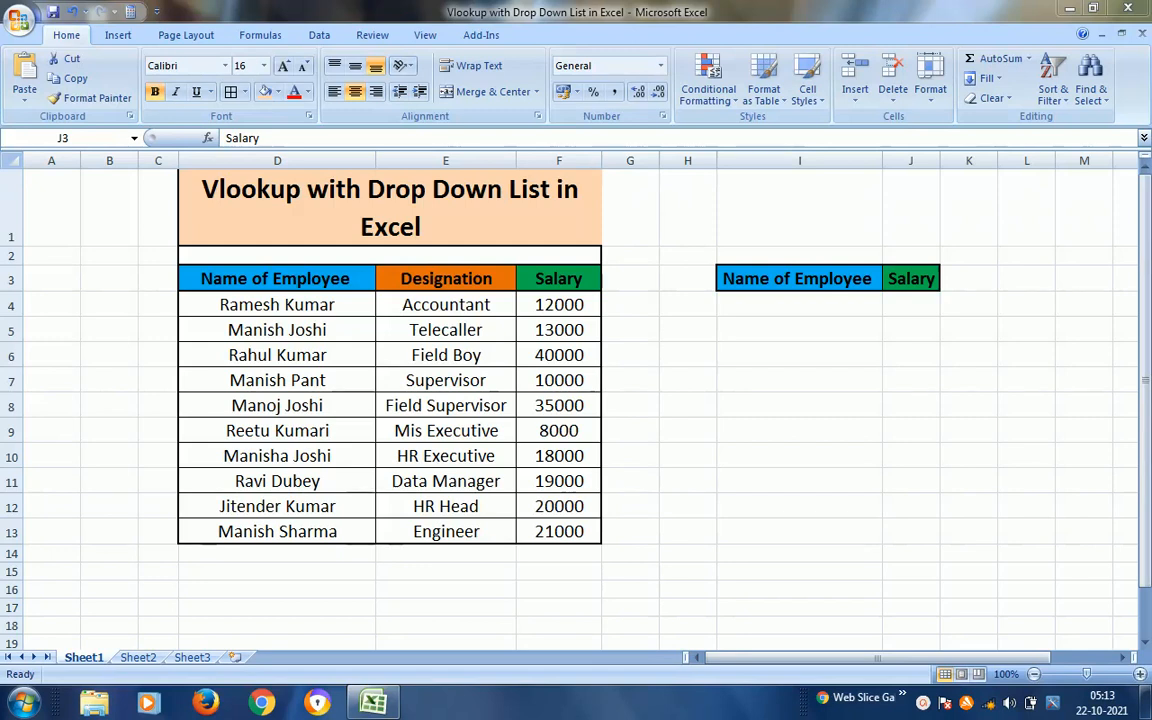
Step: Examine the employee table's headers and the Name of Employee and Salary lookup cells, dismissing the Windows color scheme prompt
left_click(291, 283)
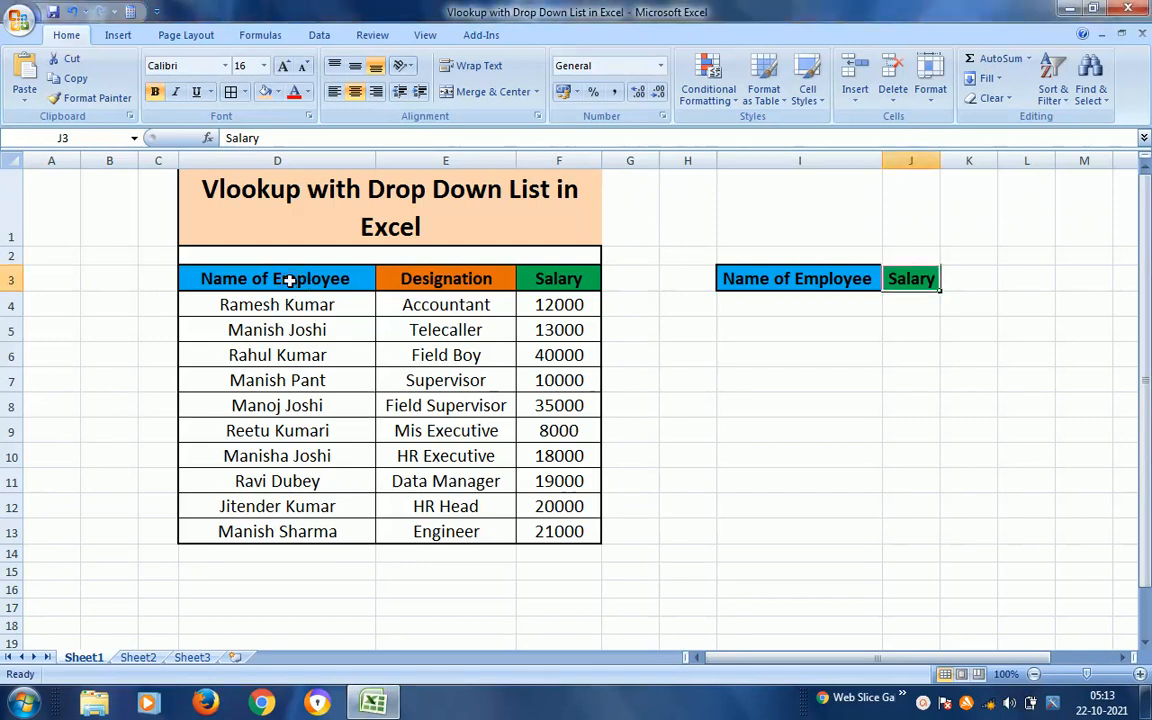
left_click(291, 283)
left_click(449, 280)
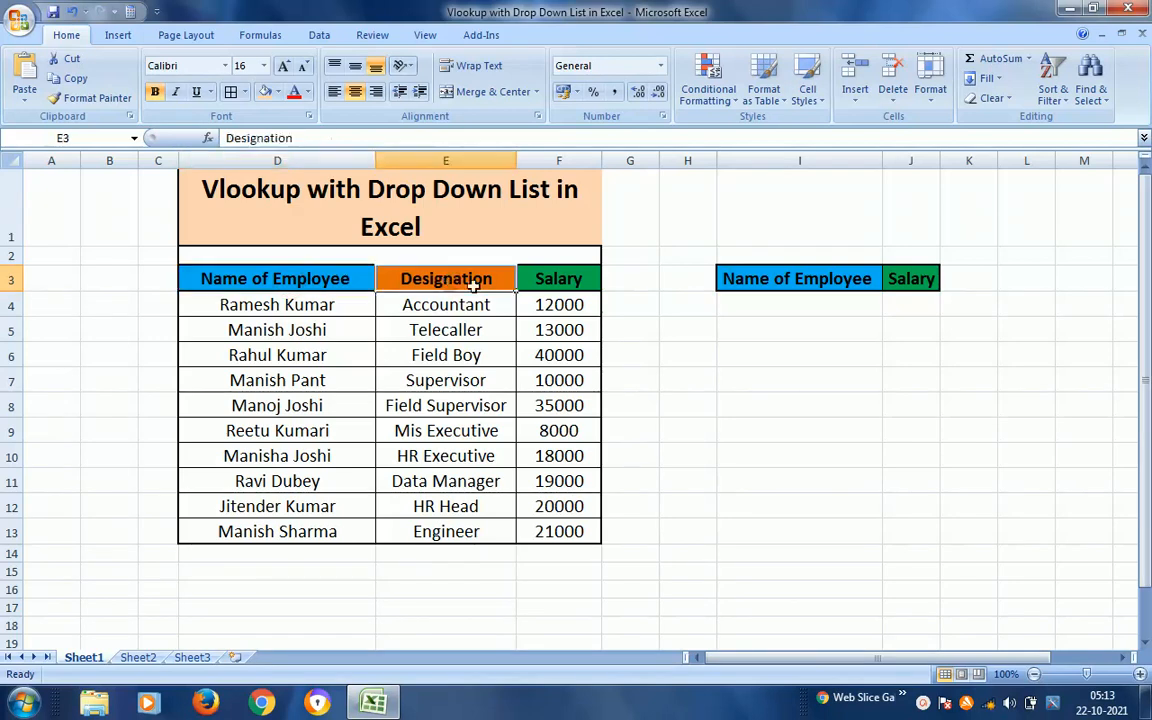
left_click(553, 280)
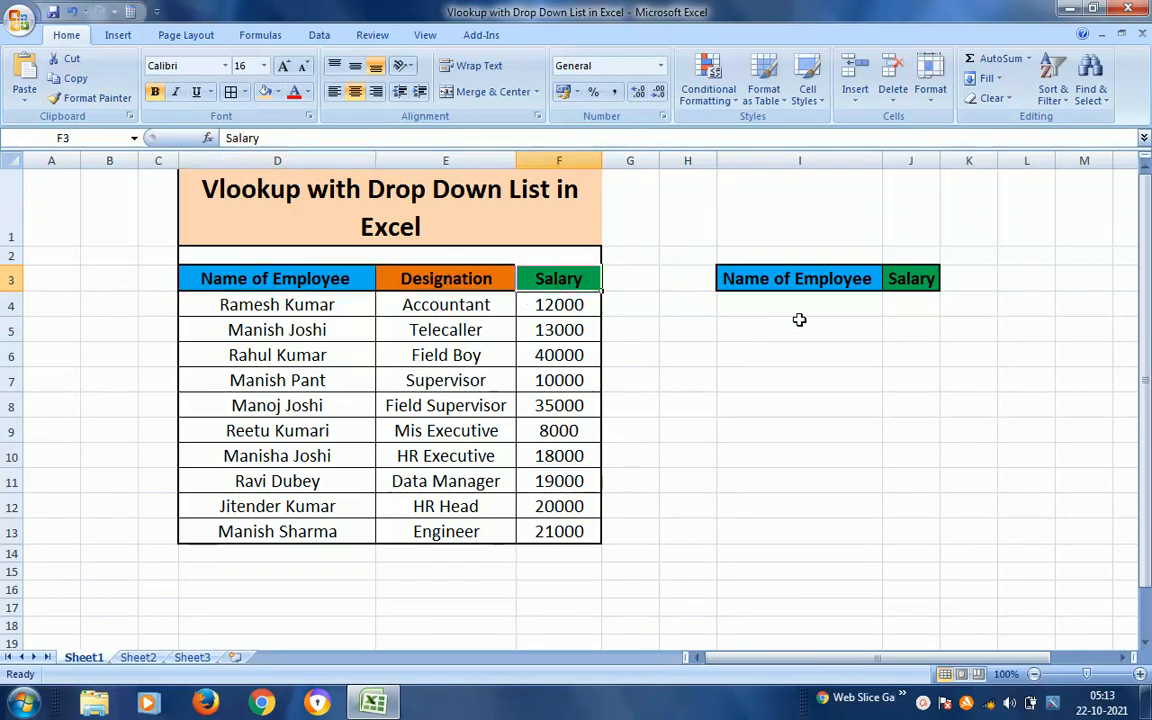
left_click(785, 280)
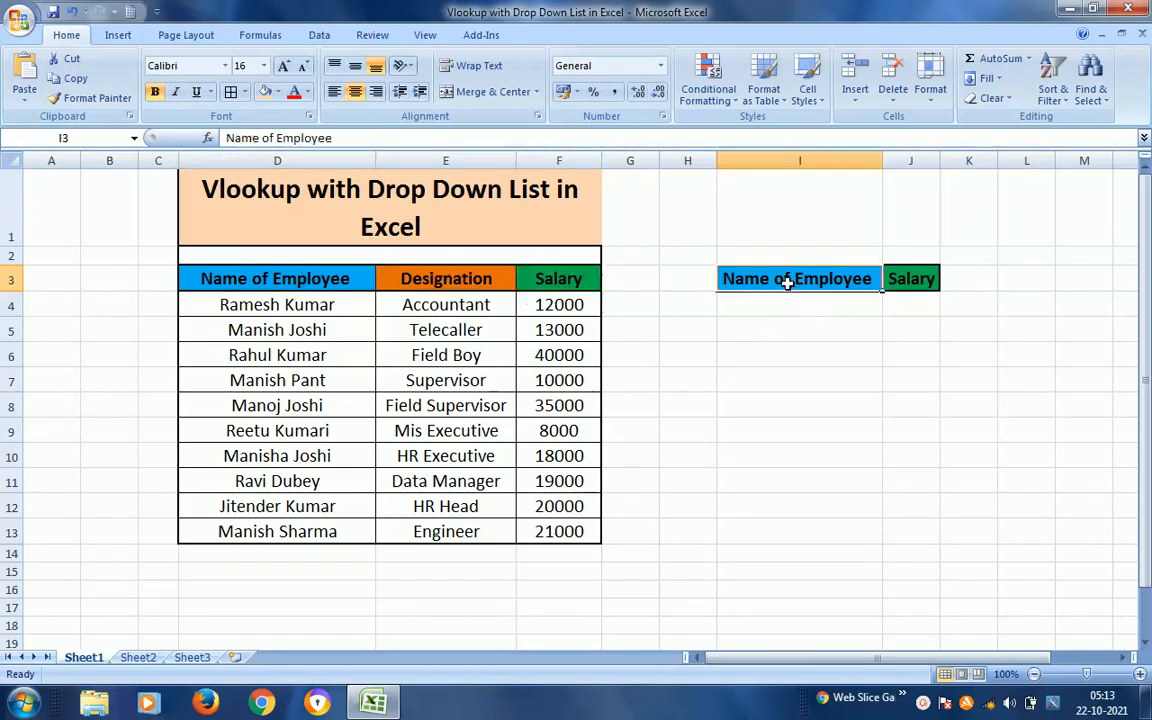
left_click(914, 281)
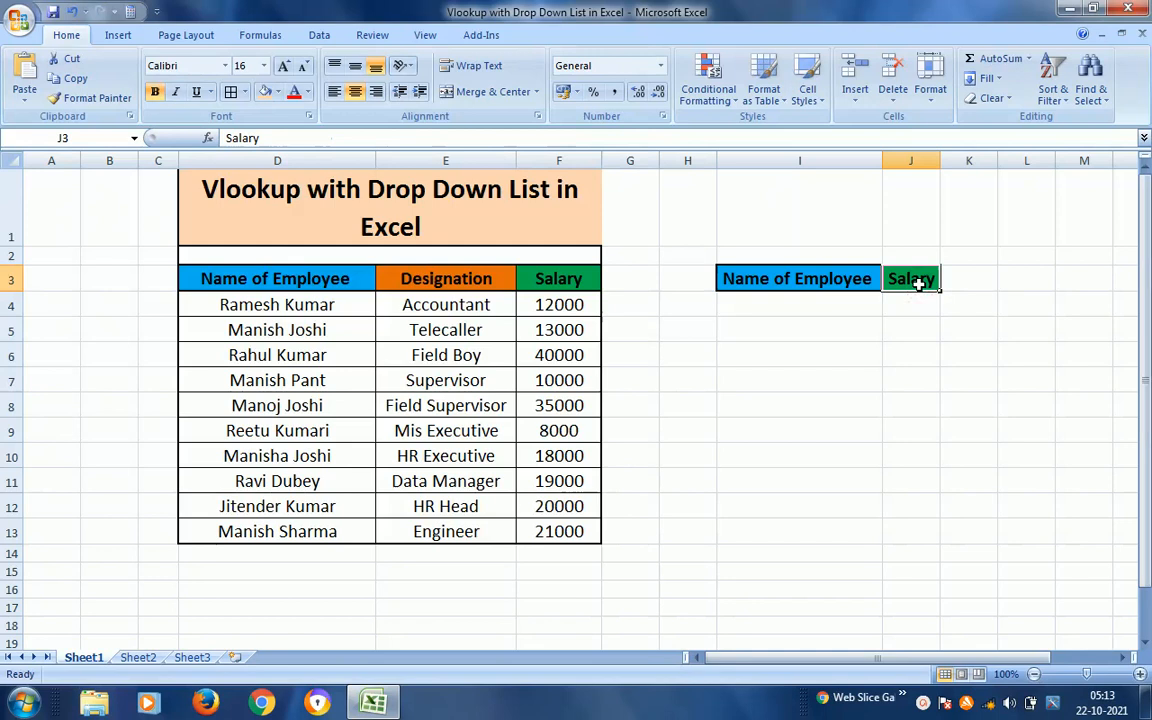
left_click(800, 308)
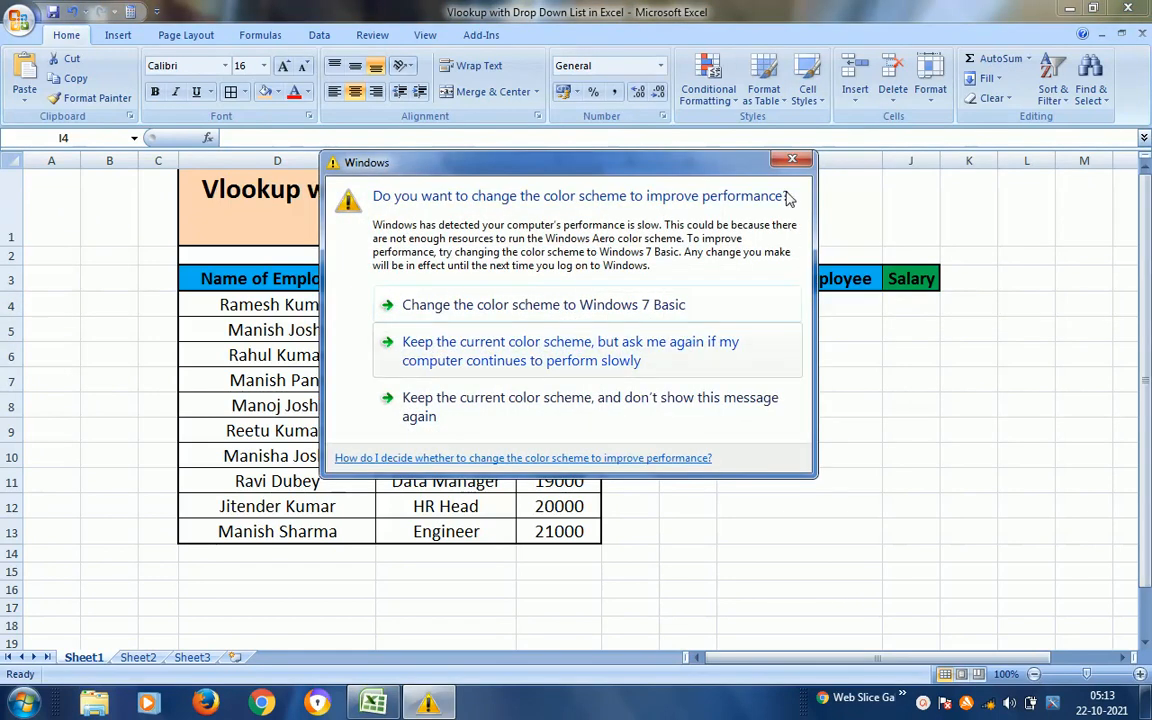
left_click(792, 162)
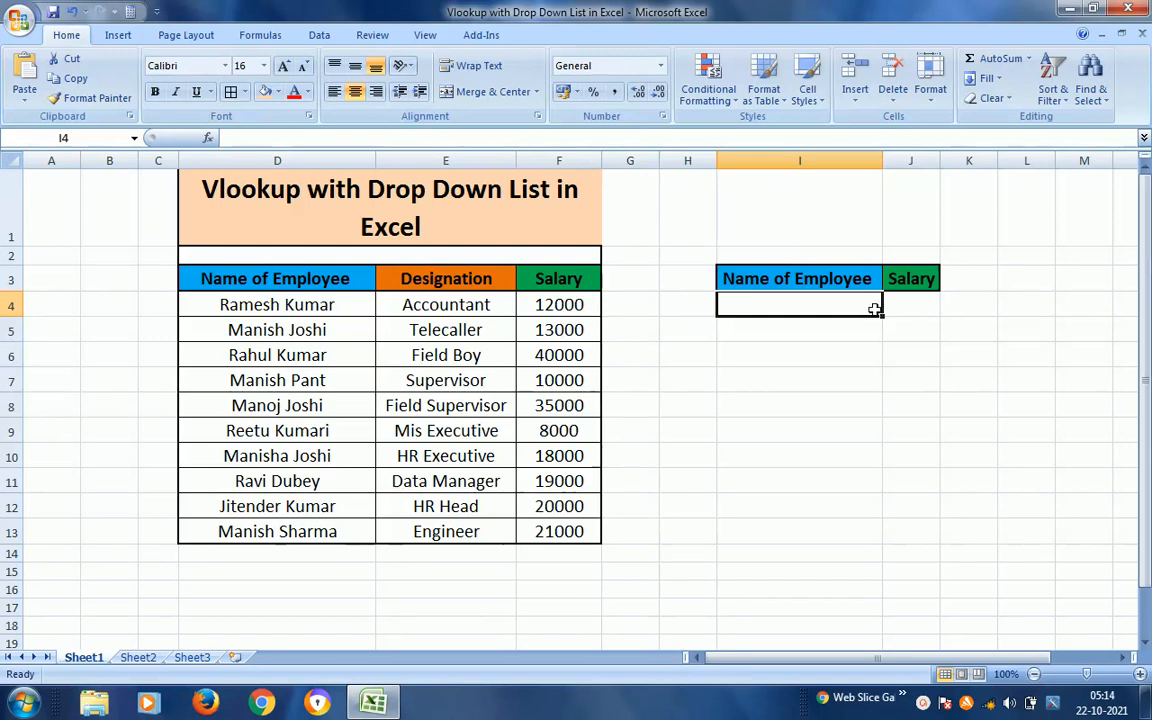
left_click(921, 299)
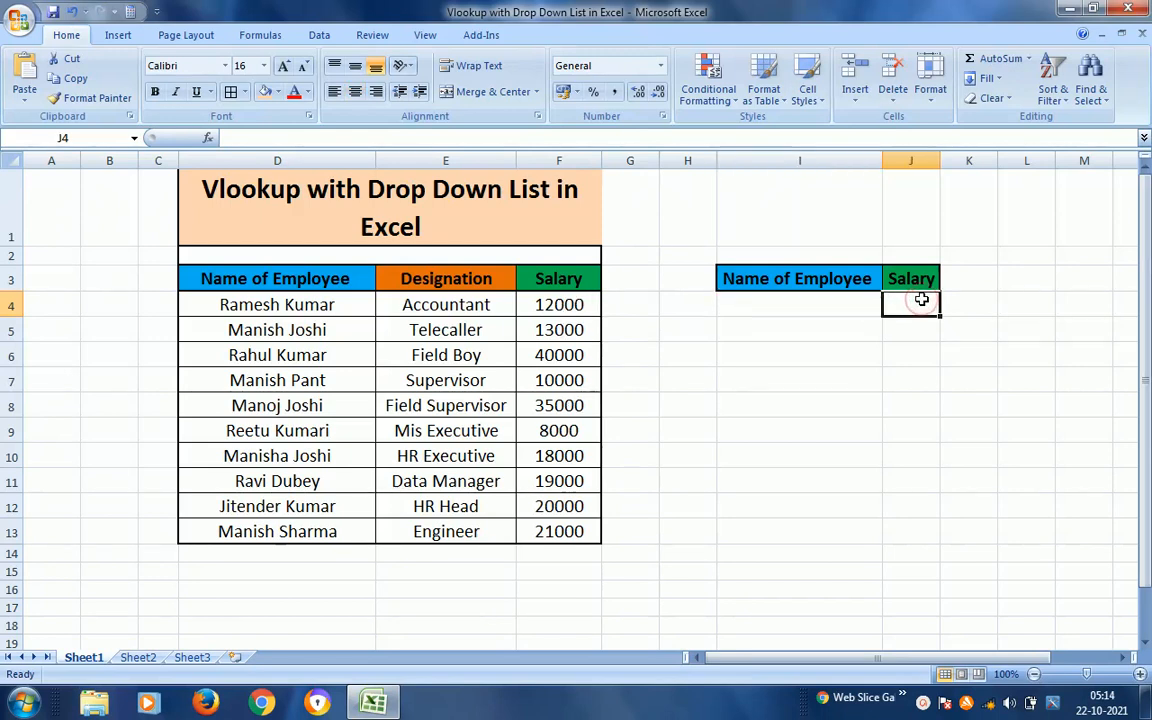
Step: Open Data Validation for cell I4 under the second Name of Employee header and allow only List values
left_click(795, 305)
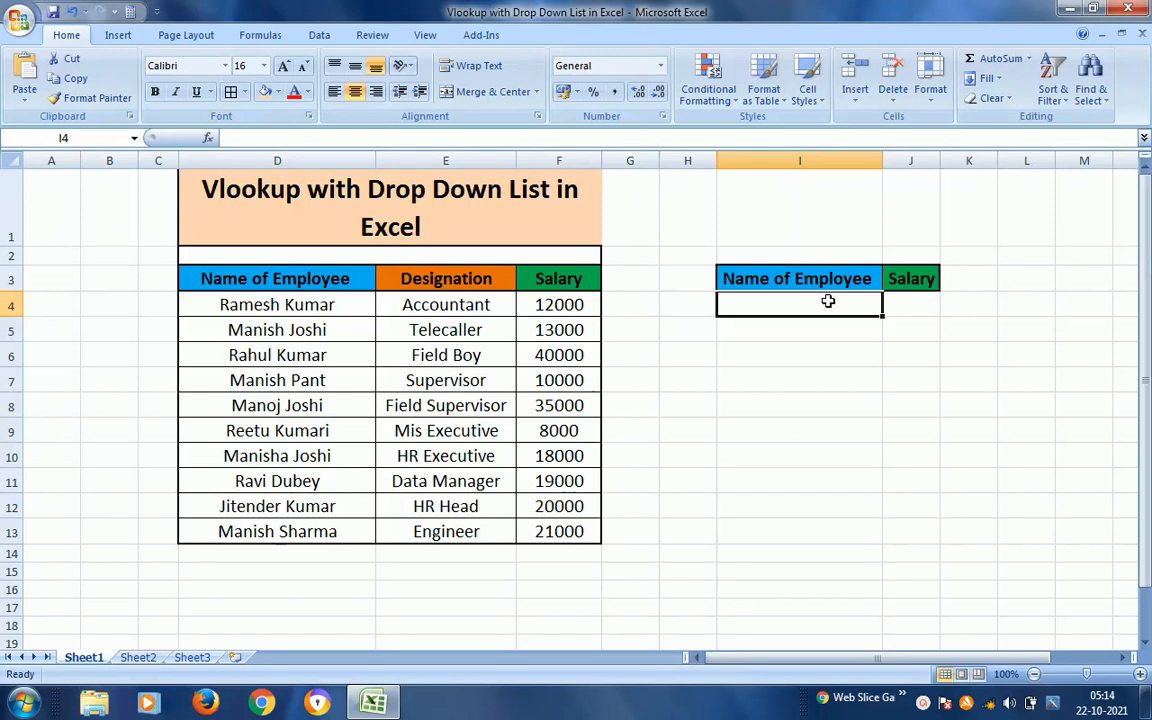
left_click(320, 38)
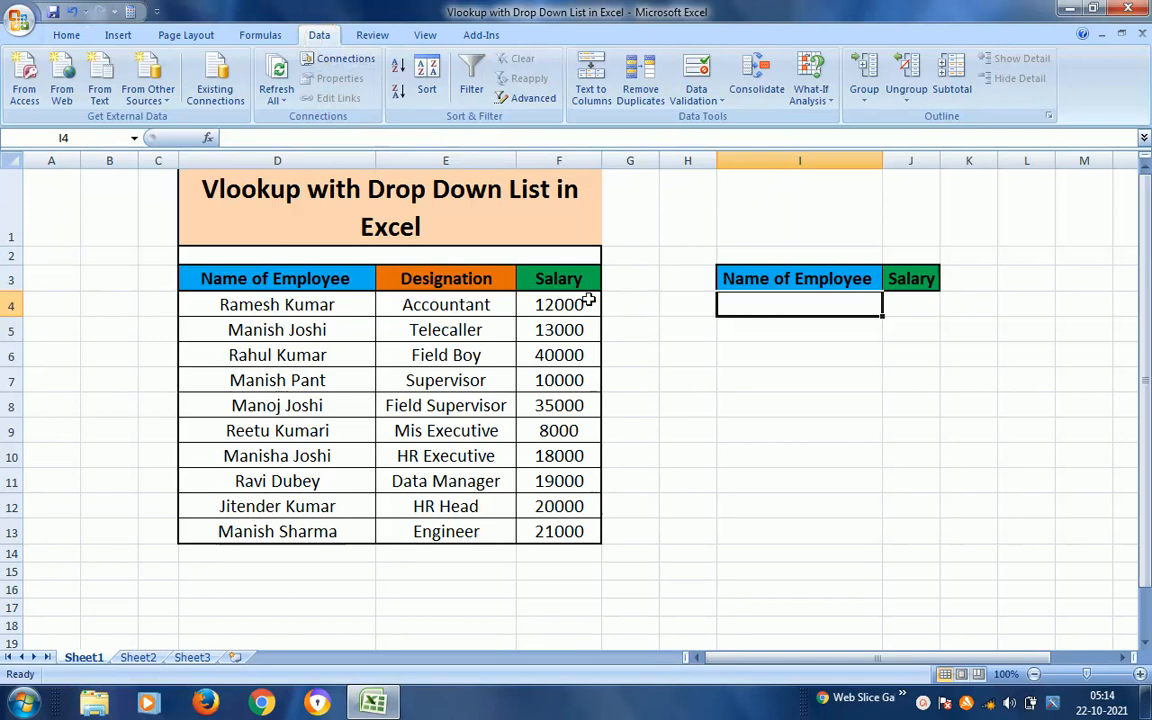
left_click(697, 80)
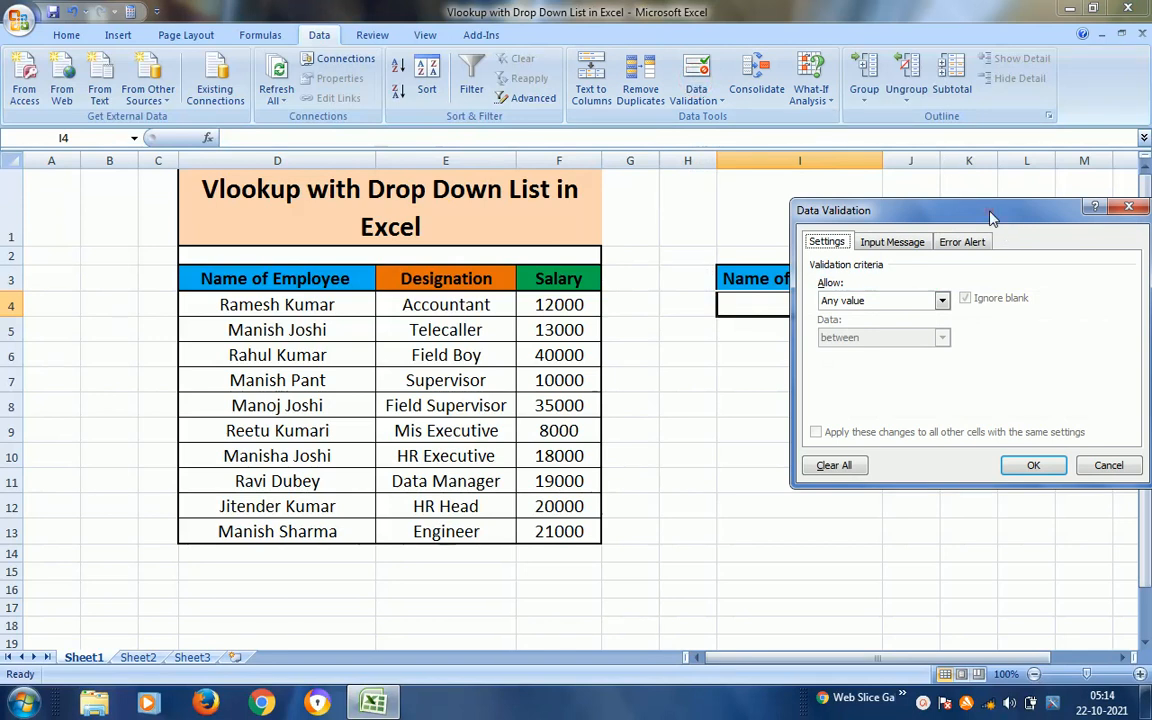
left_click_drag(990, 217, 912, 351)
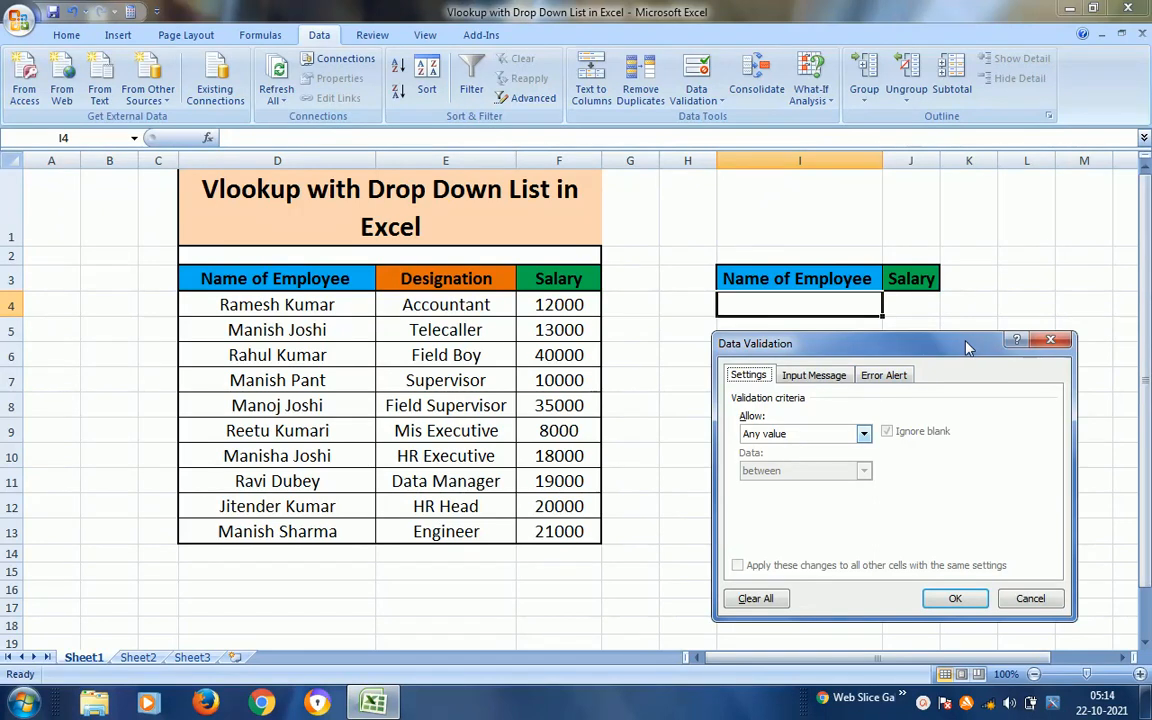
left_click_drag(943, 343, 1001, 340)
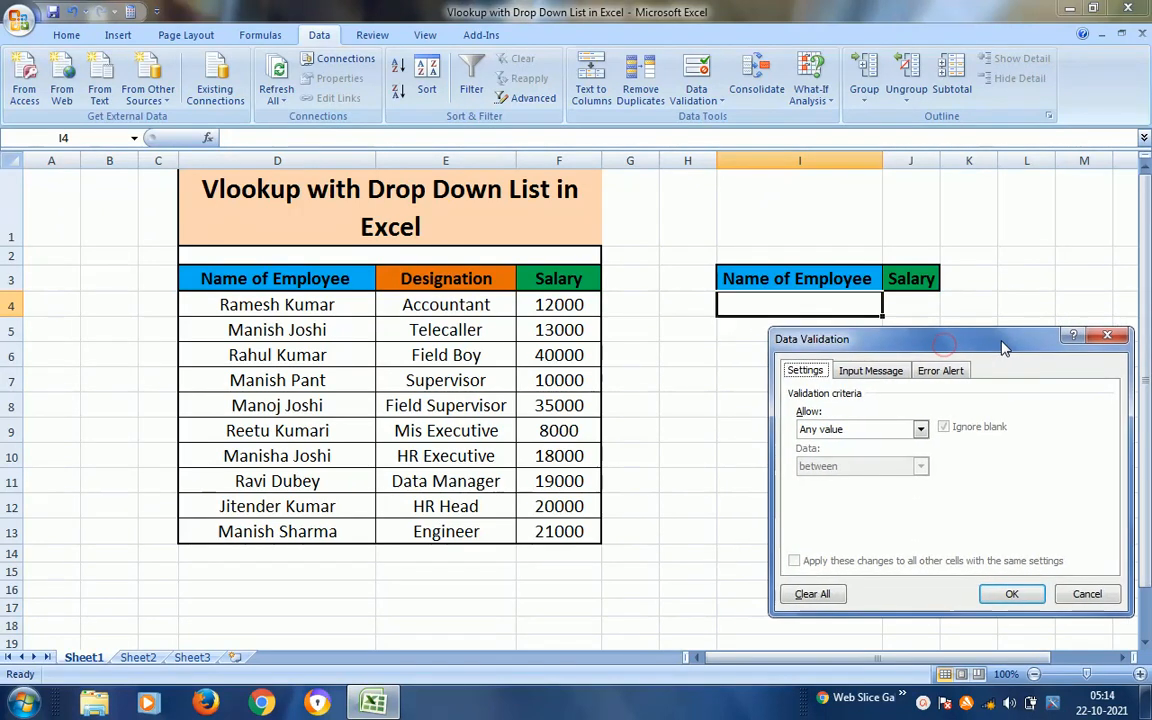
left_click(921, 430)
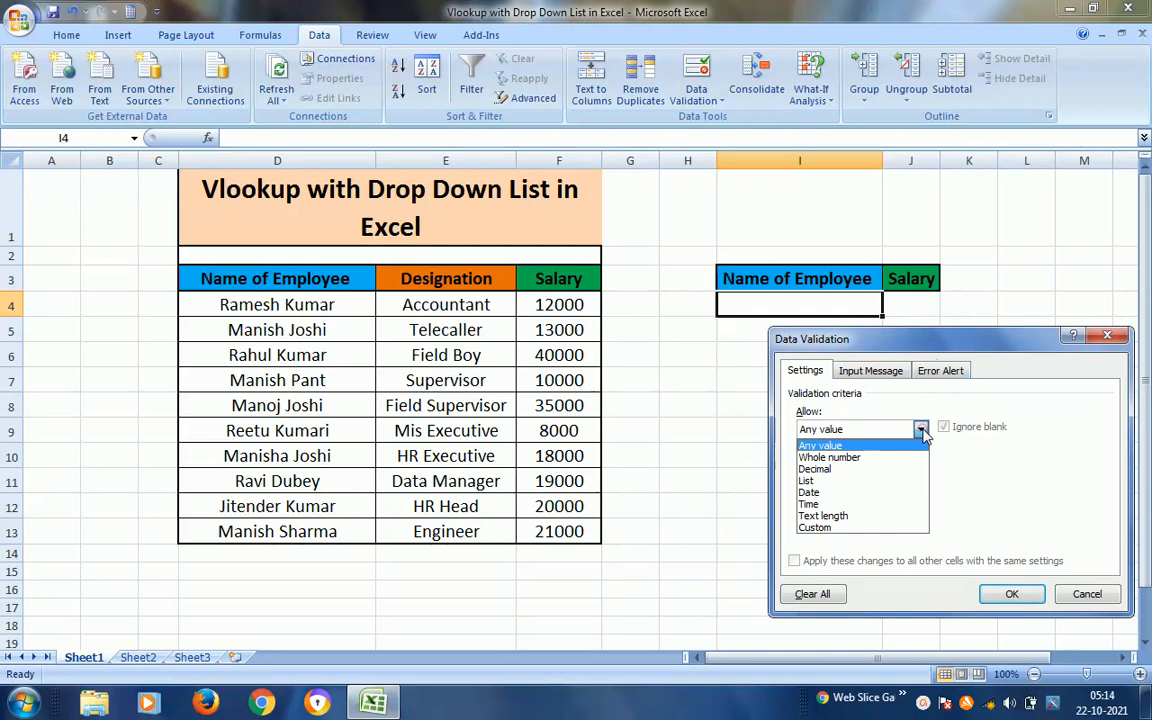
left_click(830, 483)
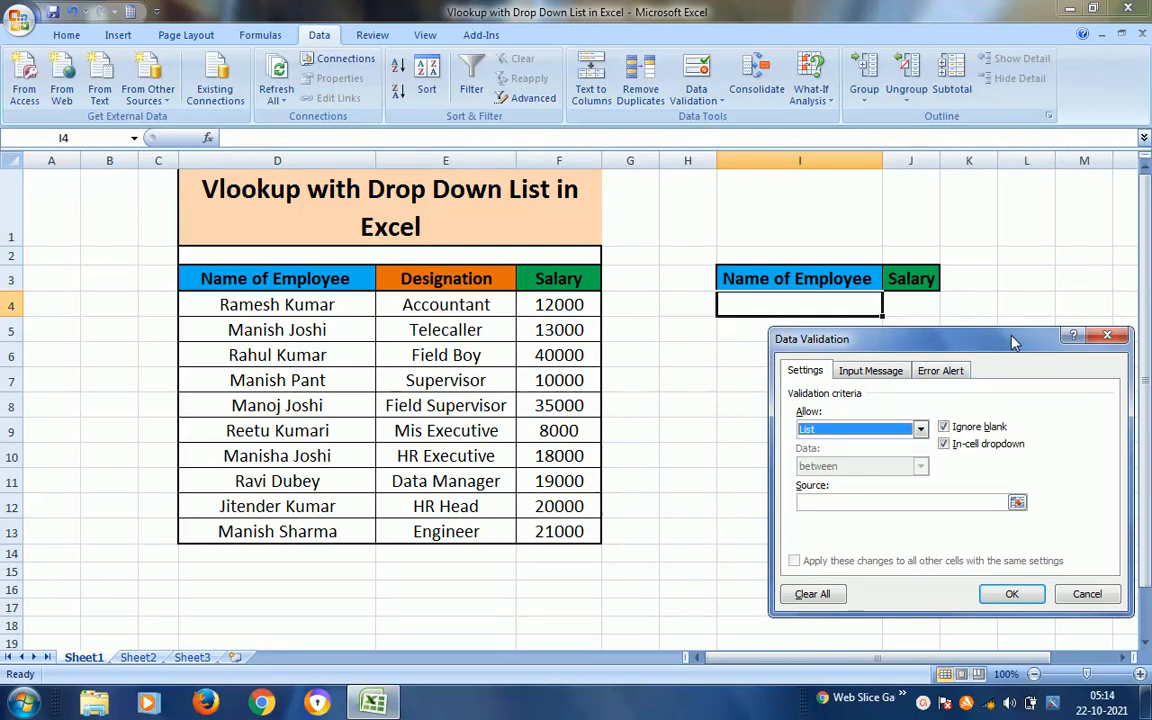
left_click_drag(1013, 342, 998, 349)
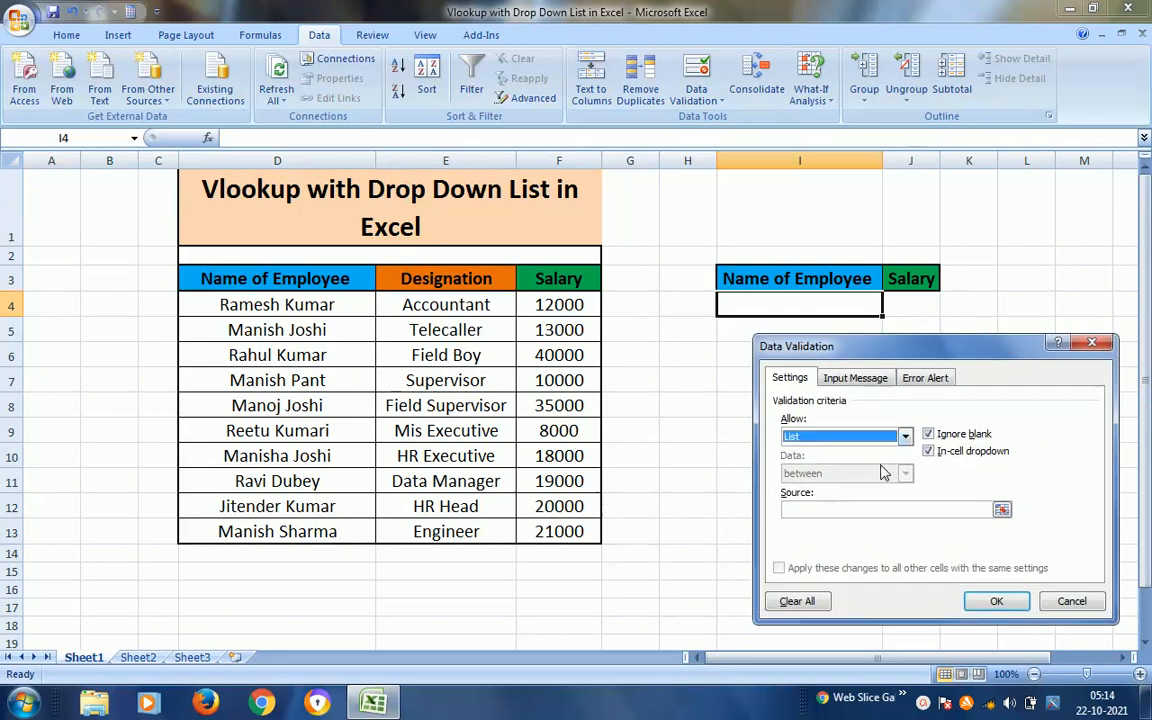
Step: Set the validation list's source to the employee names in =$D$4:$D$13 and apply the rule
left_click(837, 509)
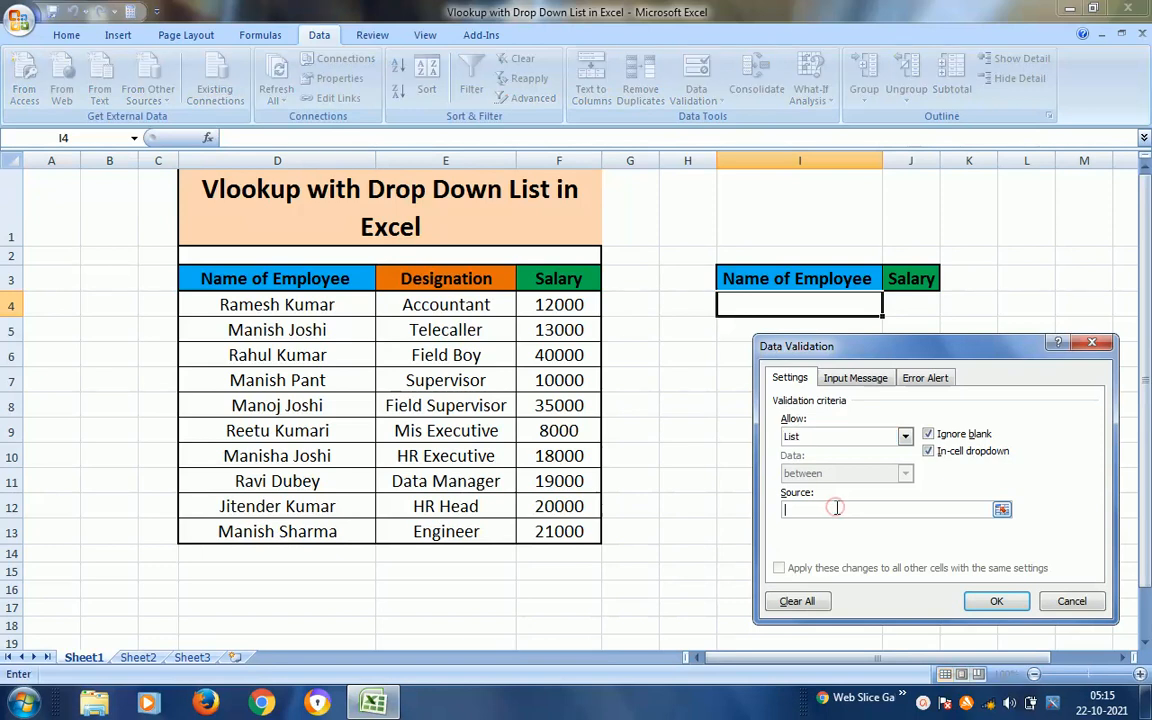
left_click(1001, 511)
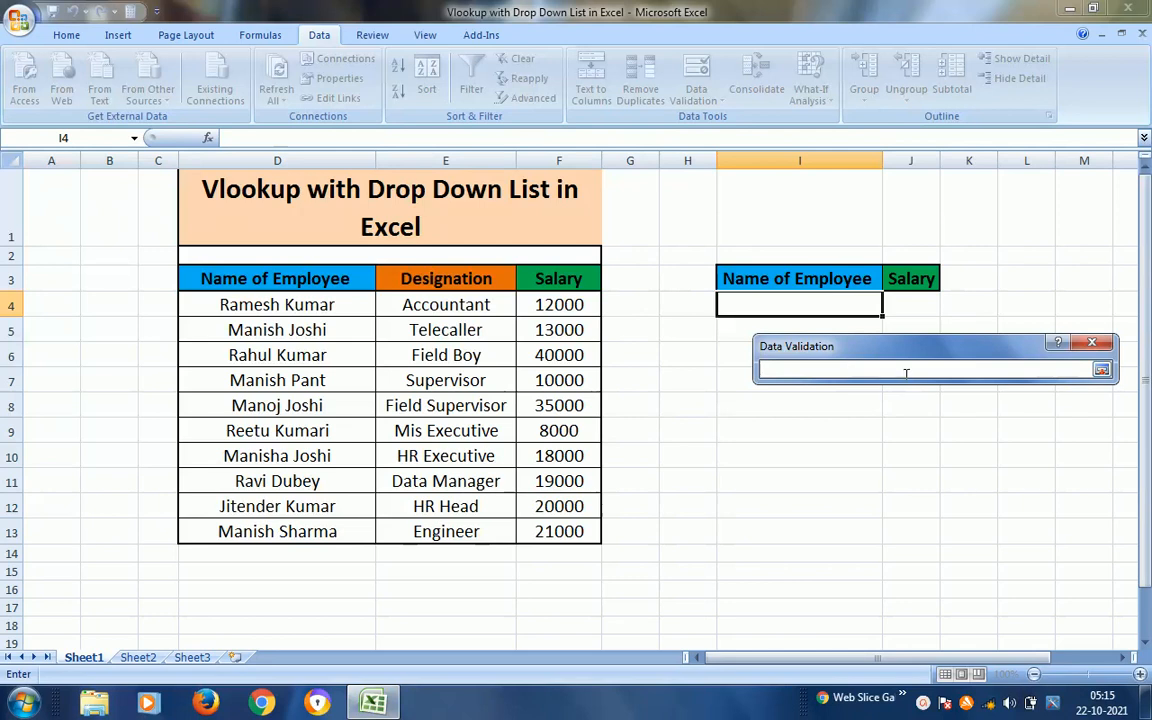
left_click(268, 308)
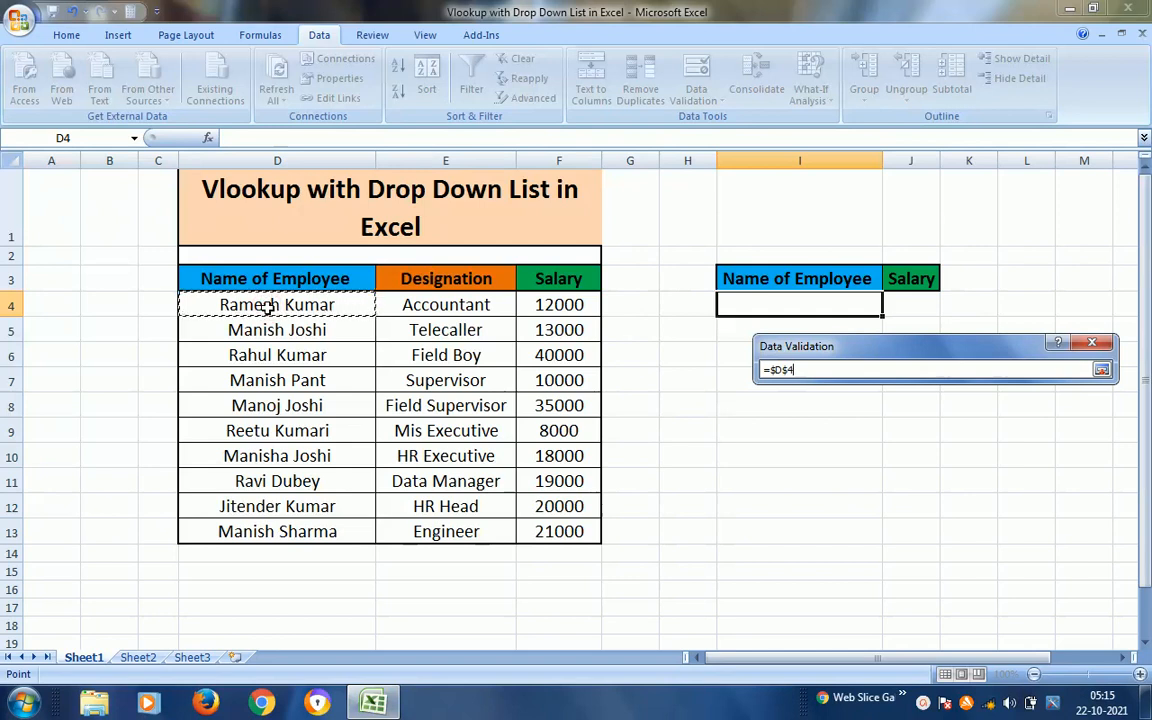
key("ctrl+shift+Down")
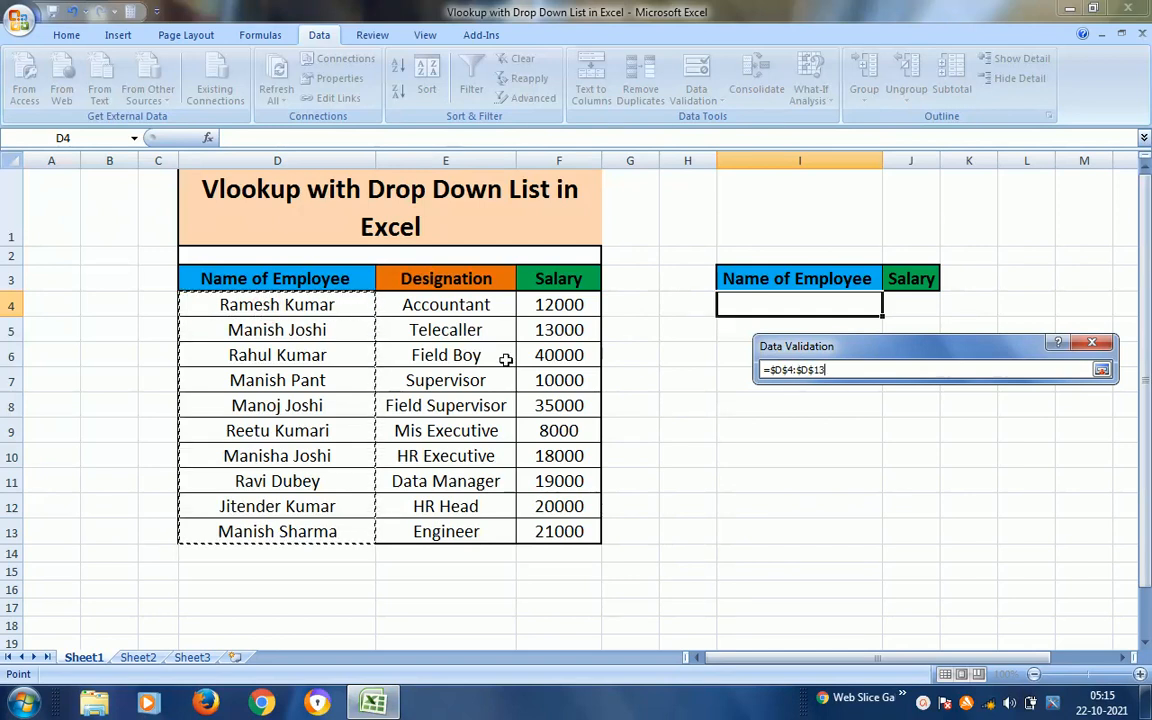
left_click(1101, 370)
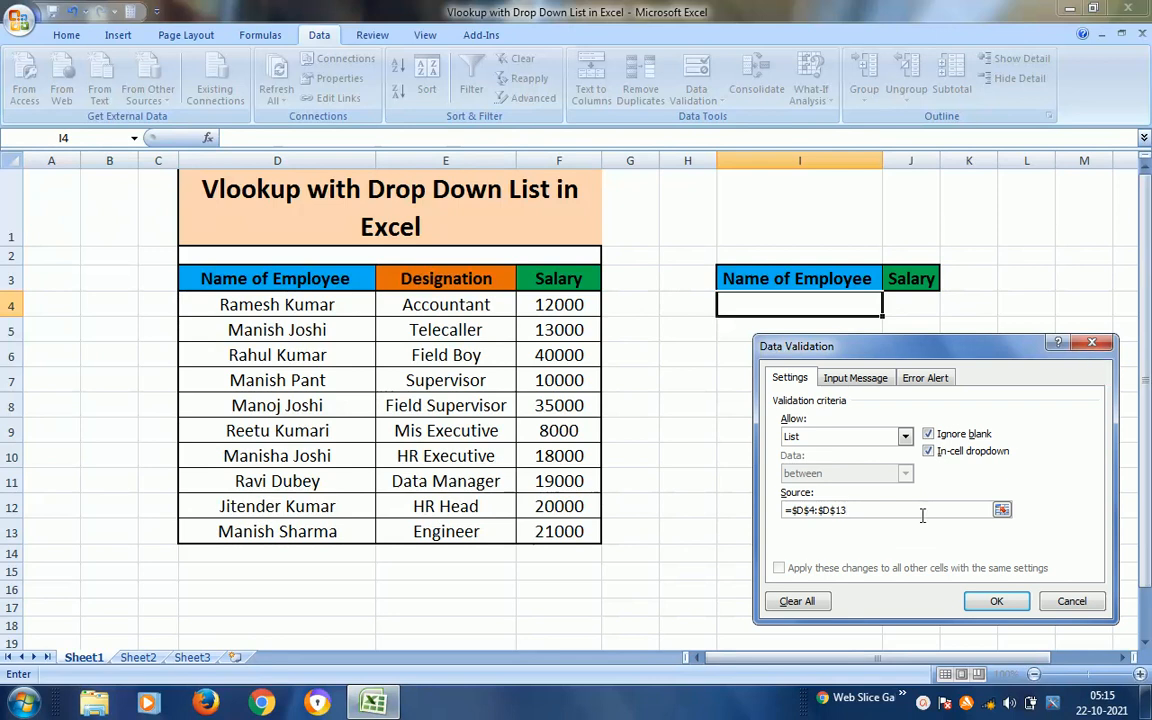
left_click(999, 600)
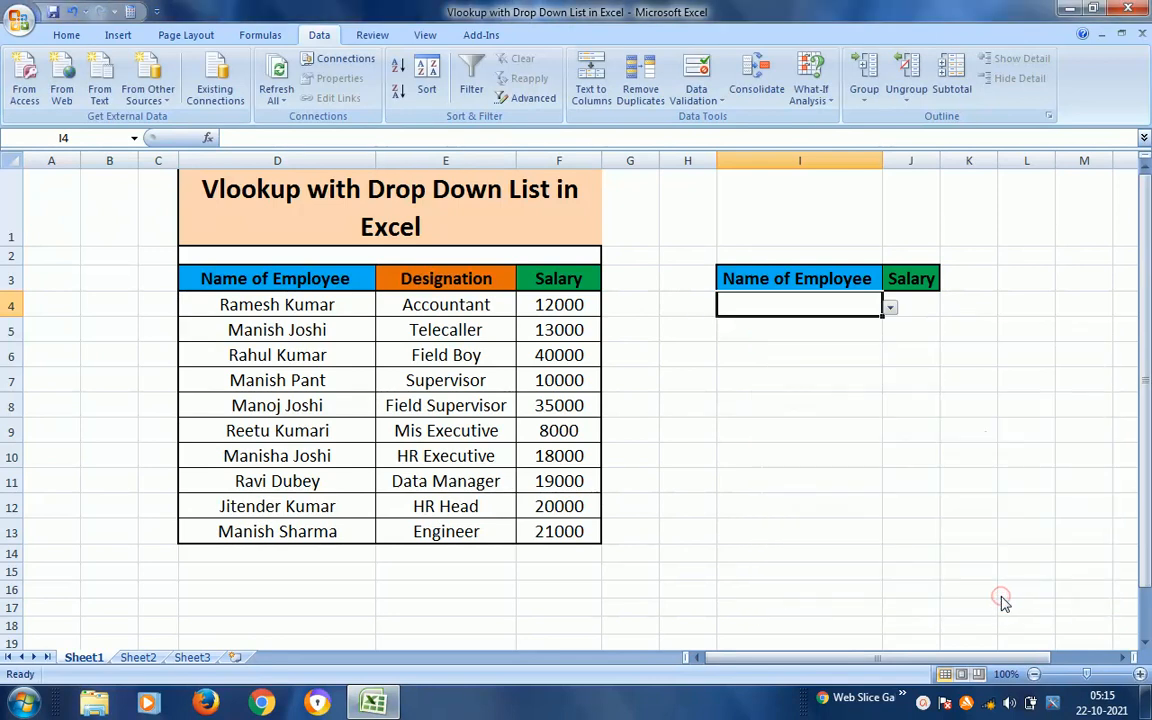
Step: Check the drop-down list in cell I4 by looking through its employee names to the end without choosing one
left_click(829, 322)
key("Up")
left_click(889, 307)
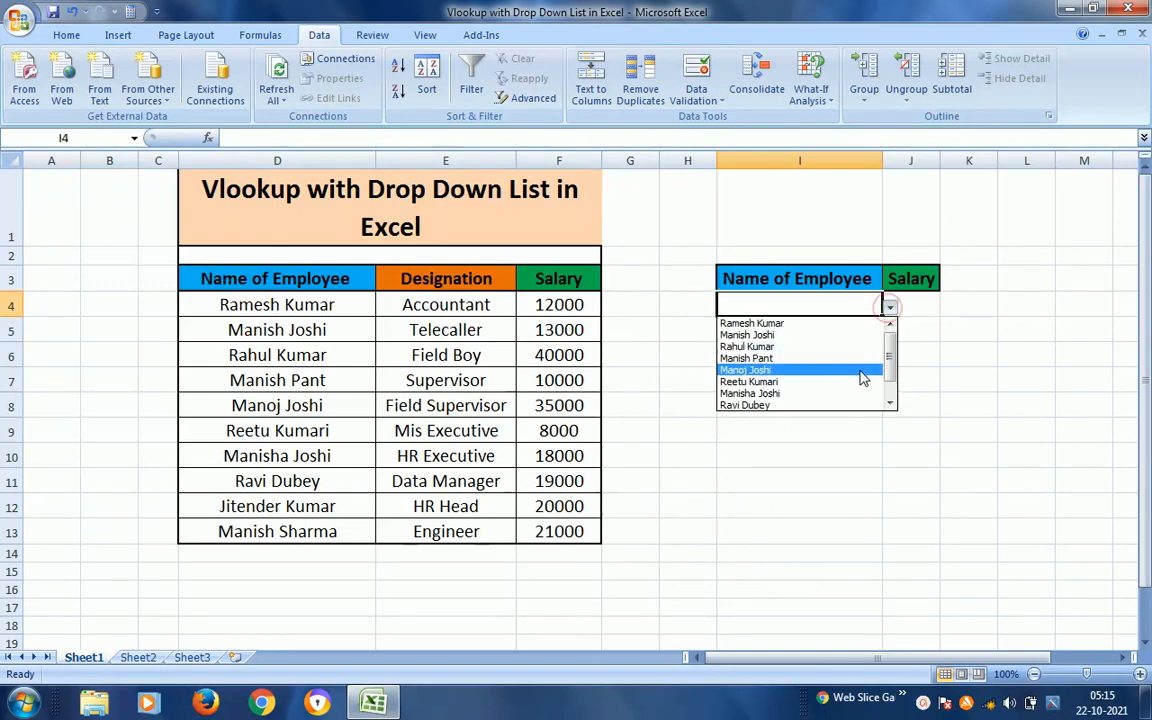
left_click(890, 405)
left_click(890, 405)
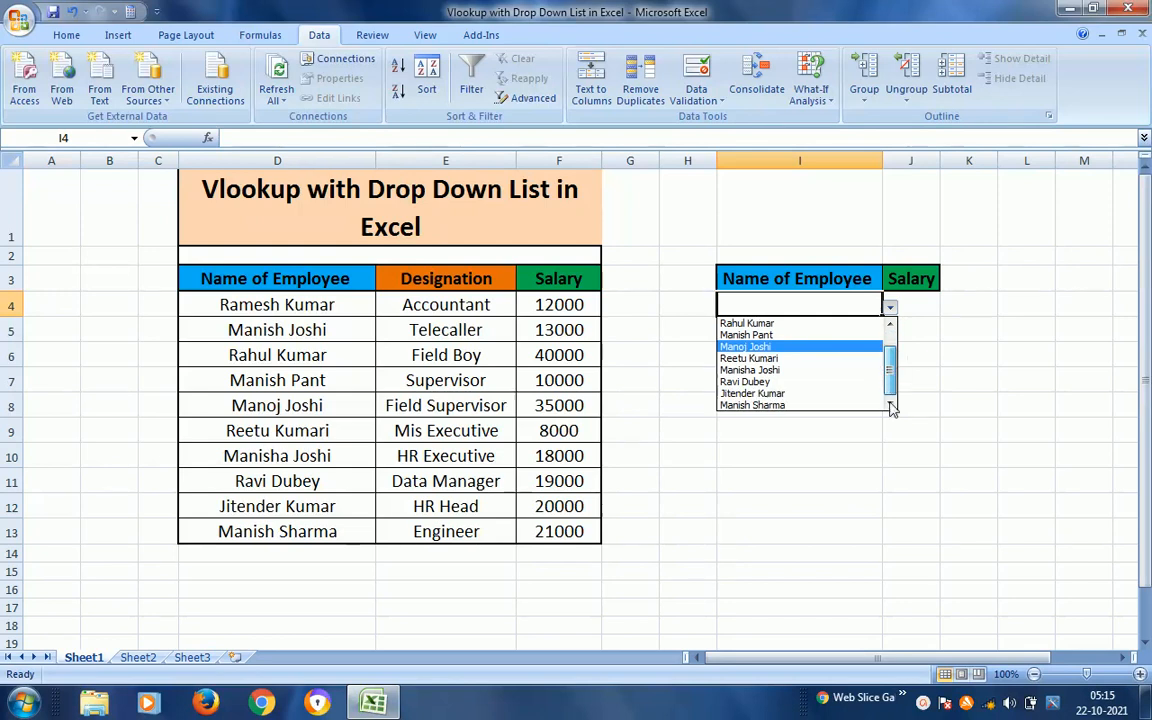
mouse_move(890, 403)
left_mouse_down()
mouse_move(896, 323)
mouse_move(896, 405)
left_mouse_up()
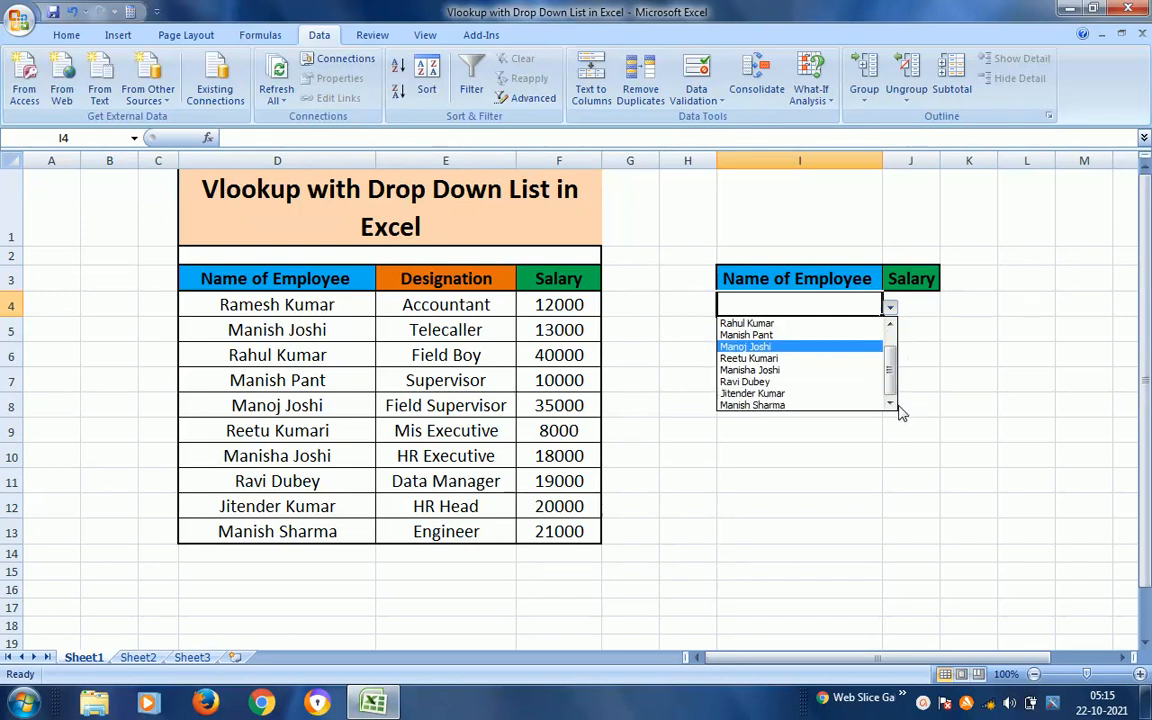
left_click(929, 299)
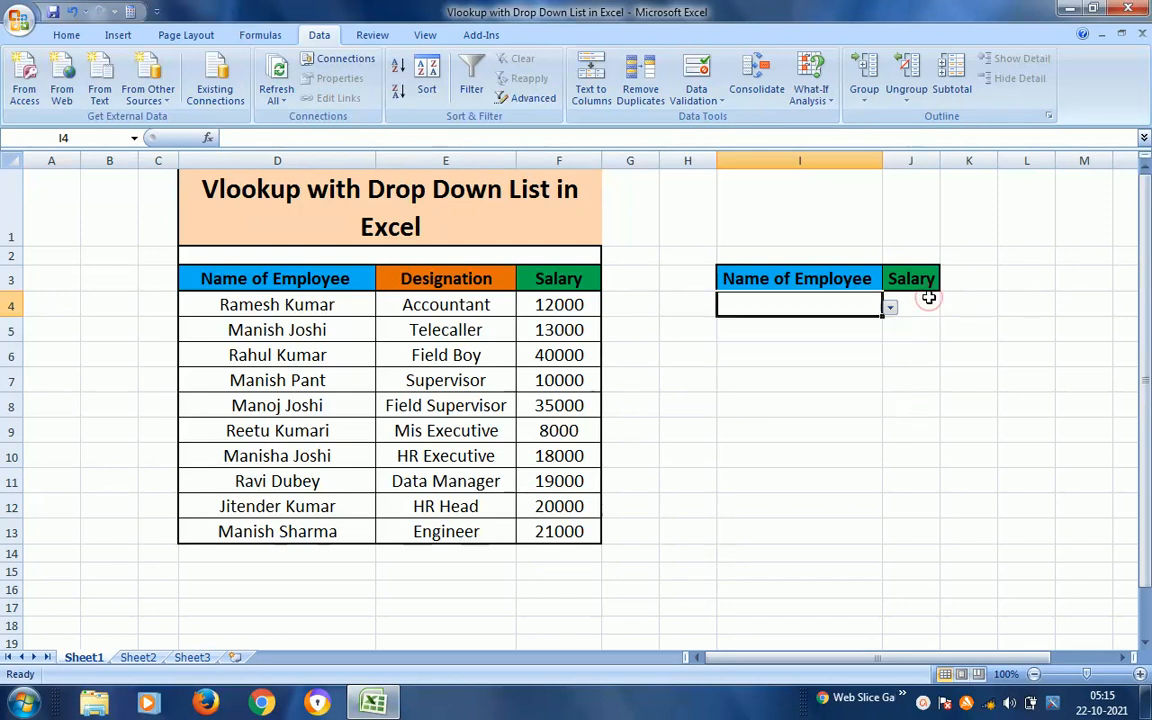
Step: Start a VLOOKUP formula in cell J4 under Salary, using I4 as the lookup value
left_click(927, 300)
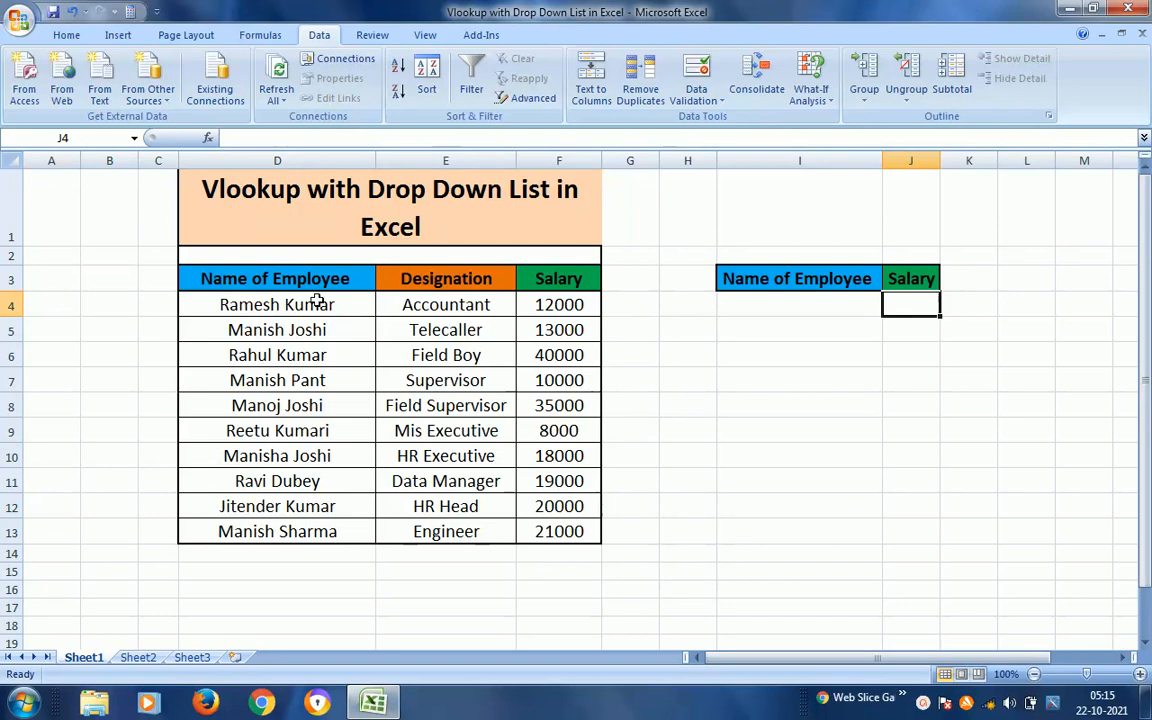
left_click(828, 312)
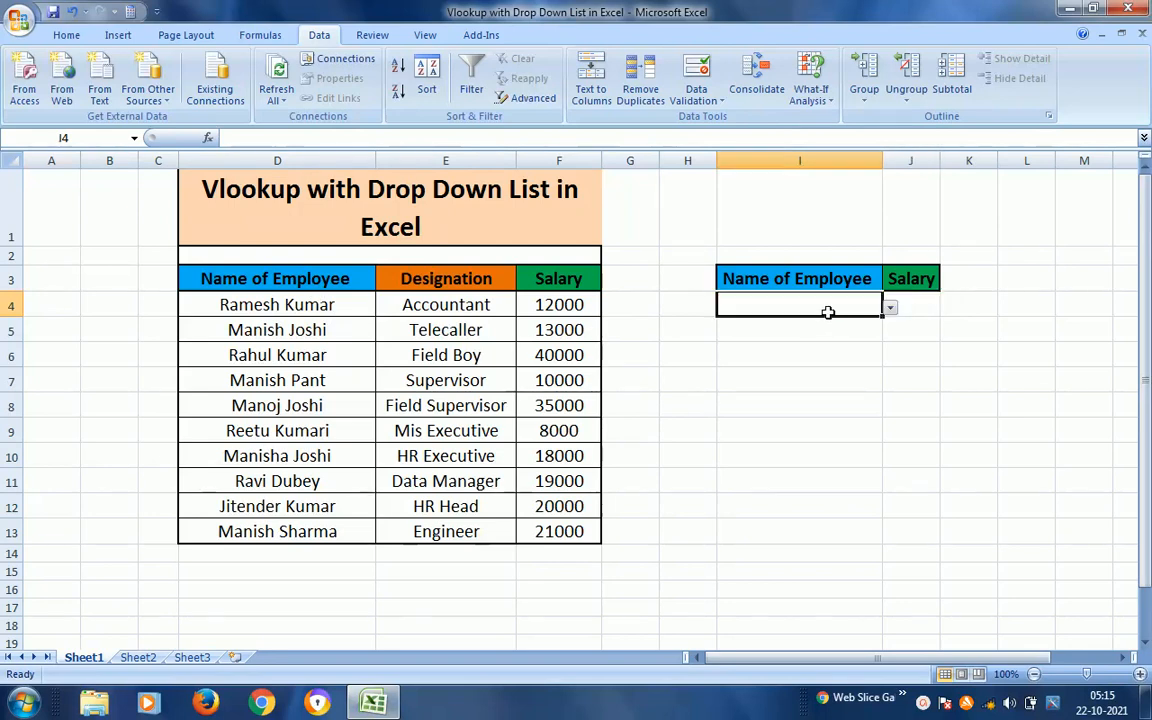
left_click(914, 305)
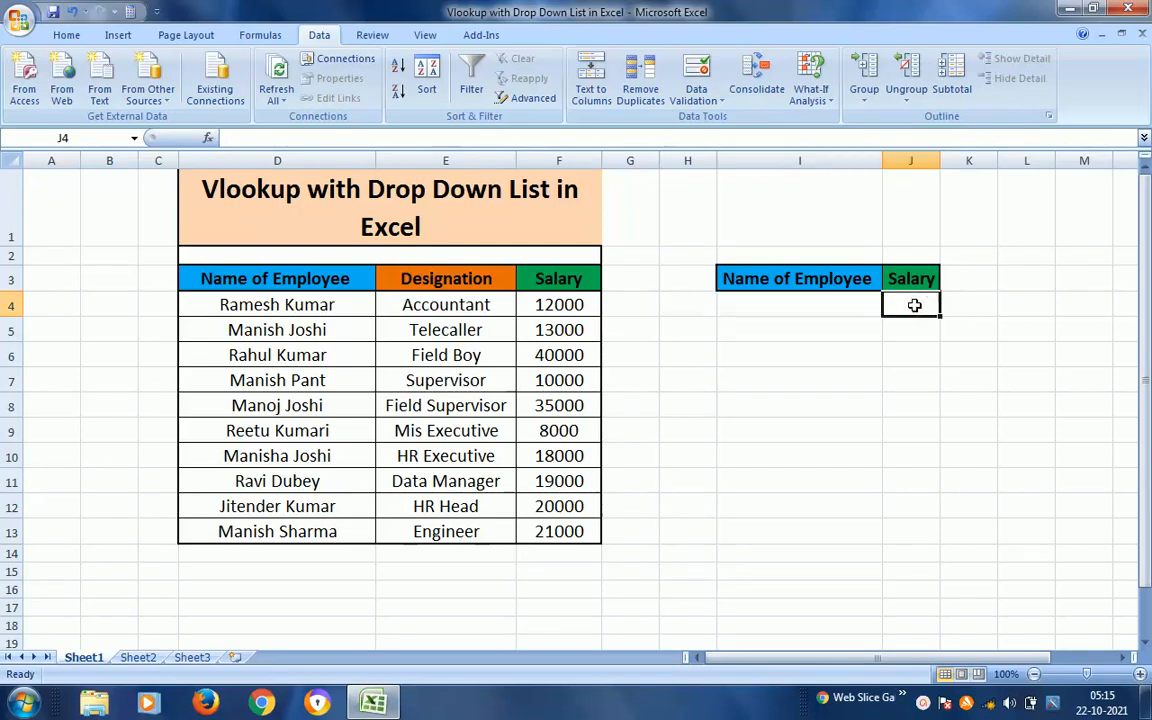
type("=v")
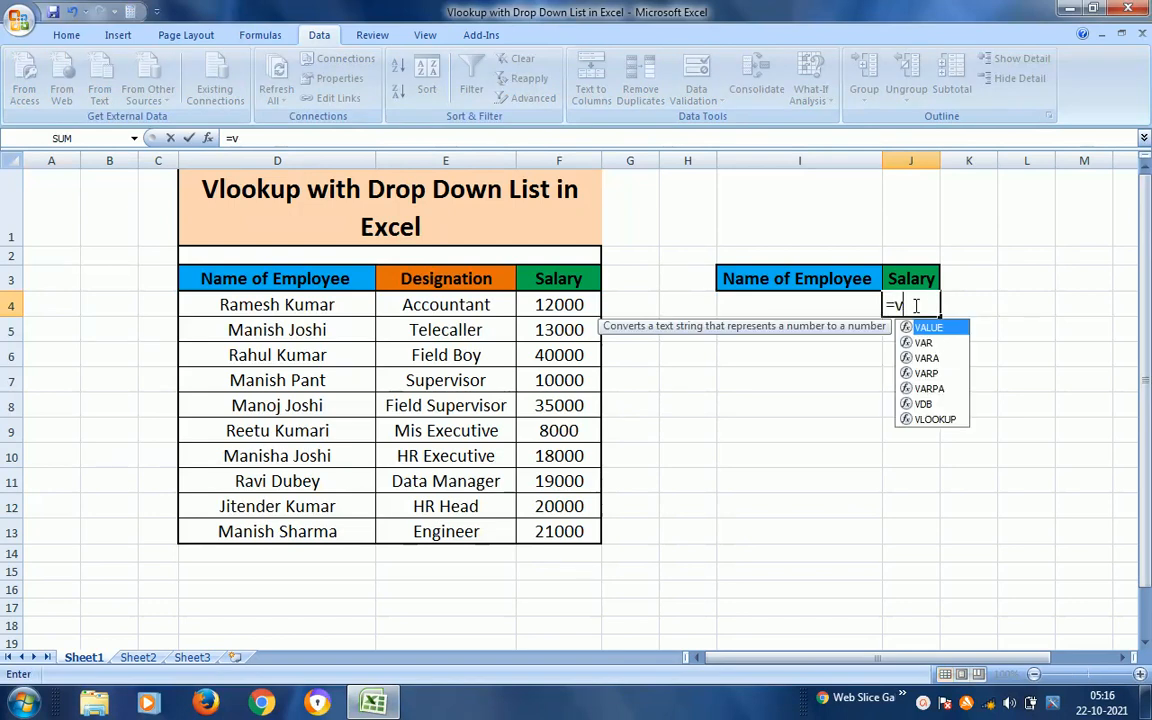
left_click(936, 419)
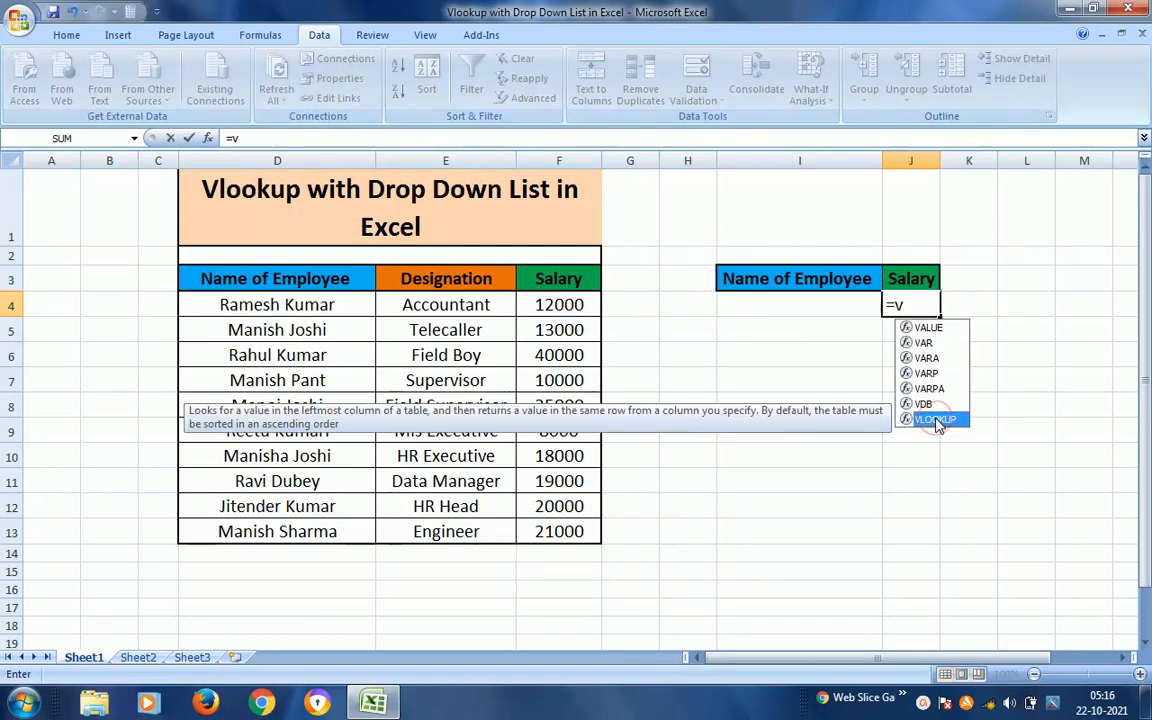
double_click(936, 419)
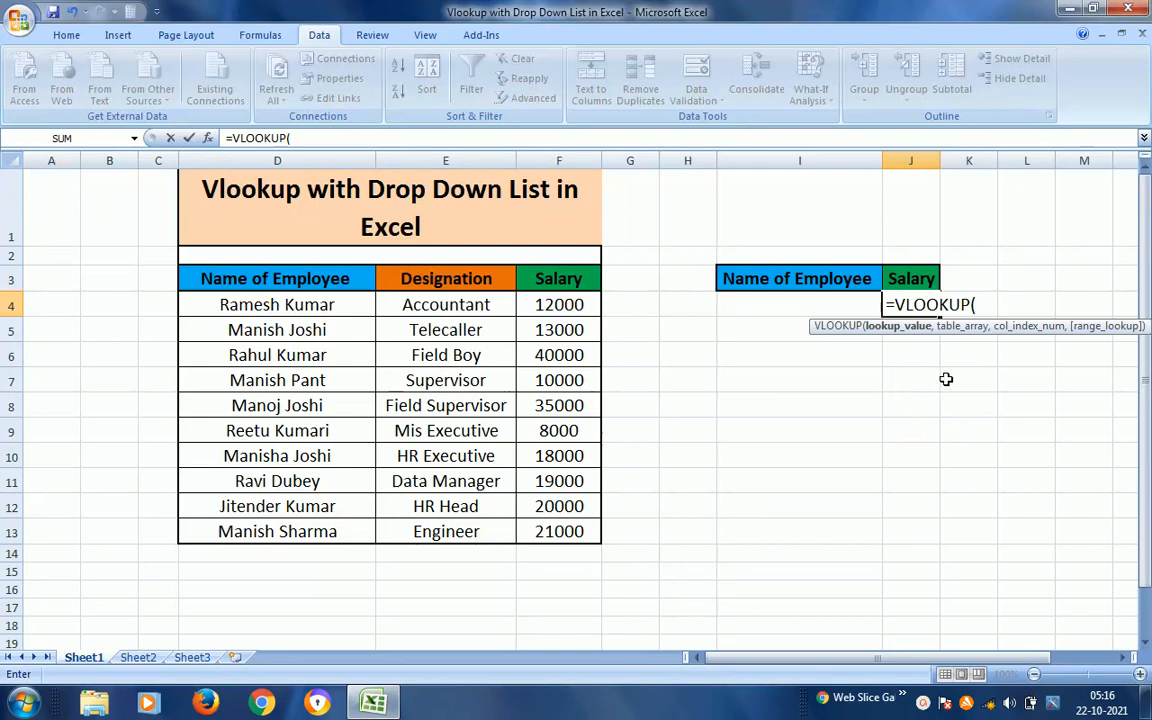
left_click(743, 300)
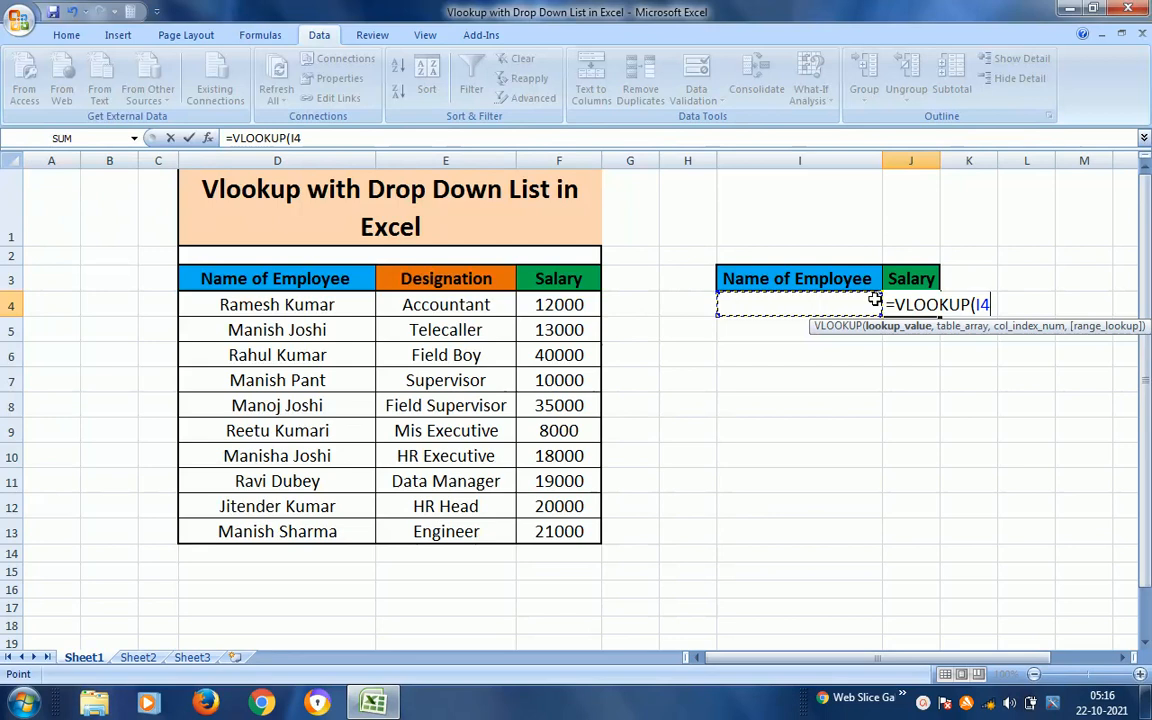
type(",")
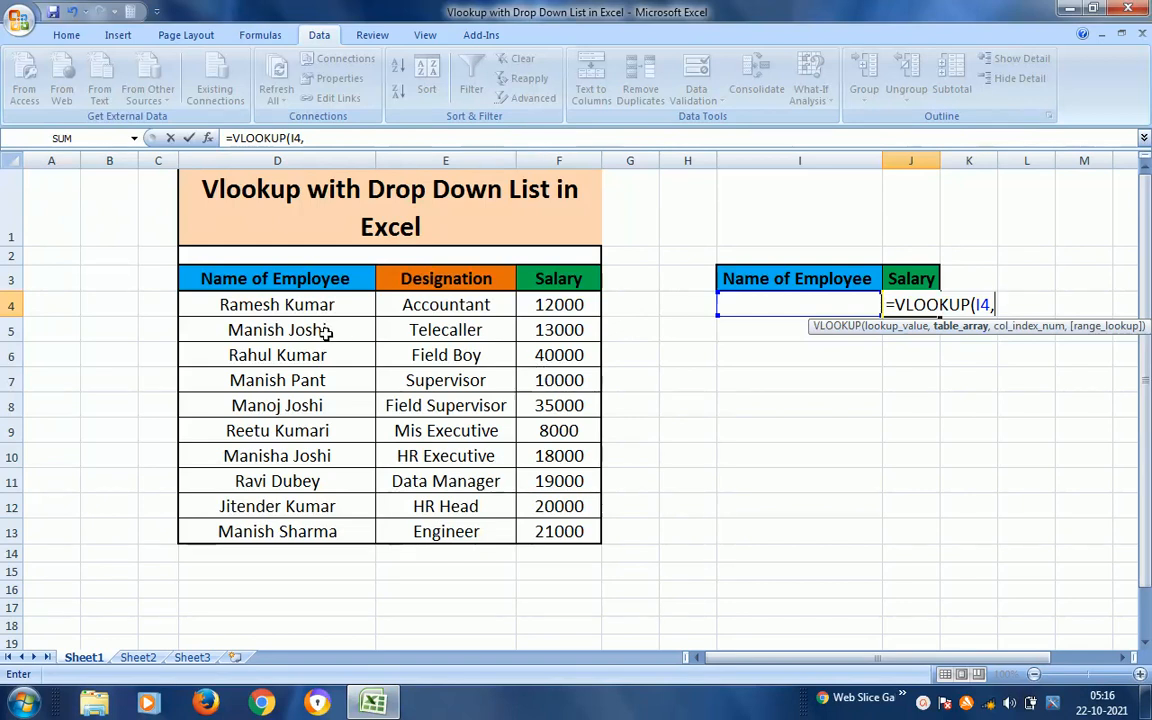
Step: Complete the VLOOKUP formula in J4 with table array D3:F13, column index 3 and exact match 0
left_click(257, 285)
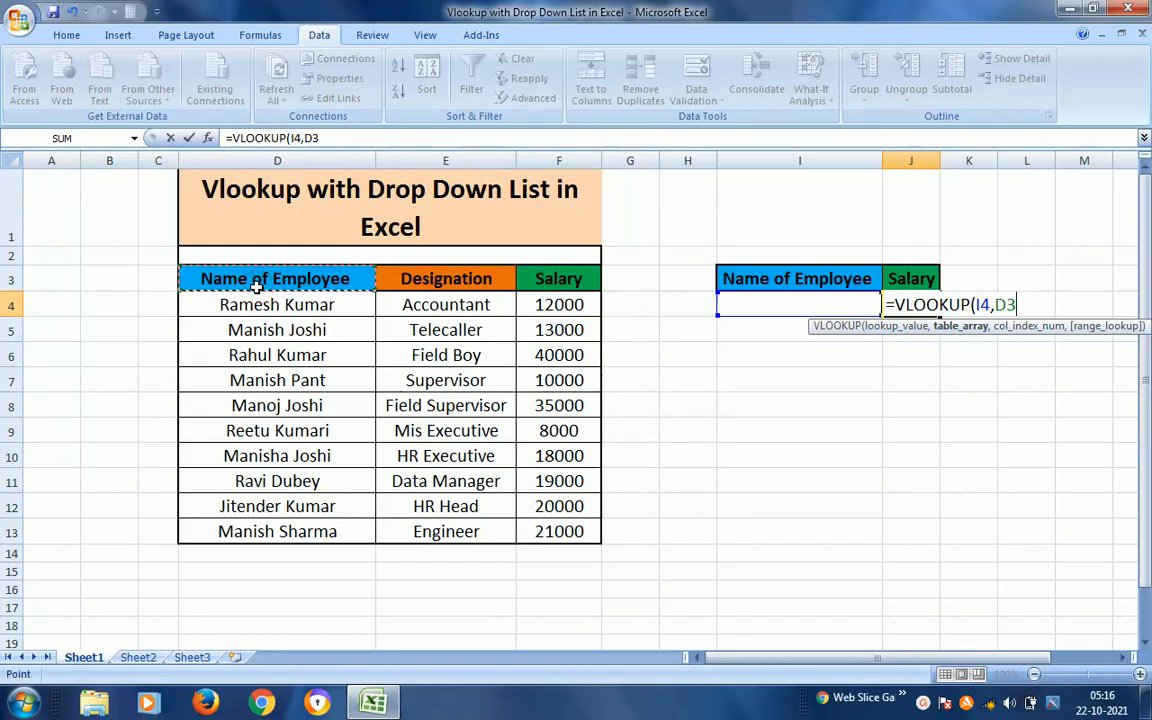
key("shift+Right")
key("shift+Right")
key("ctrl+shift+Down")
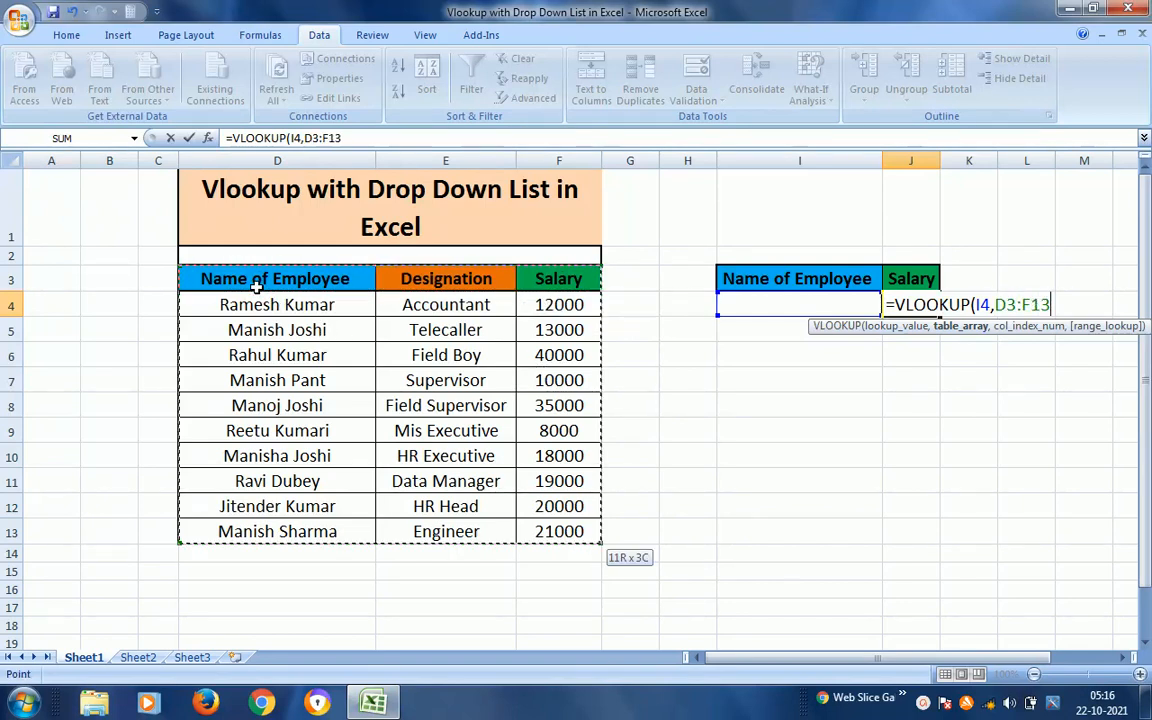
type(",")
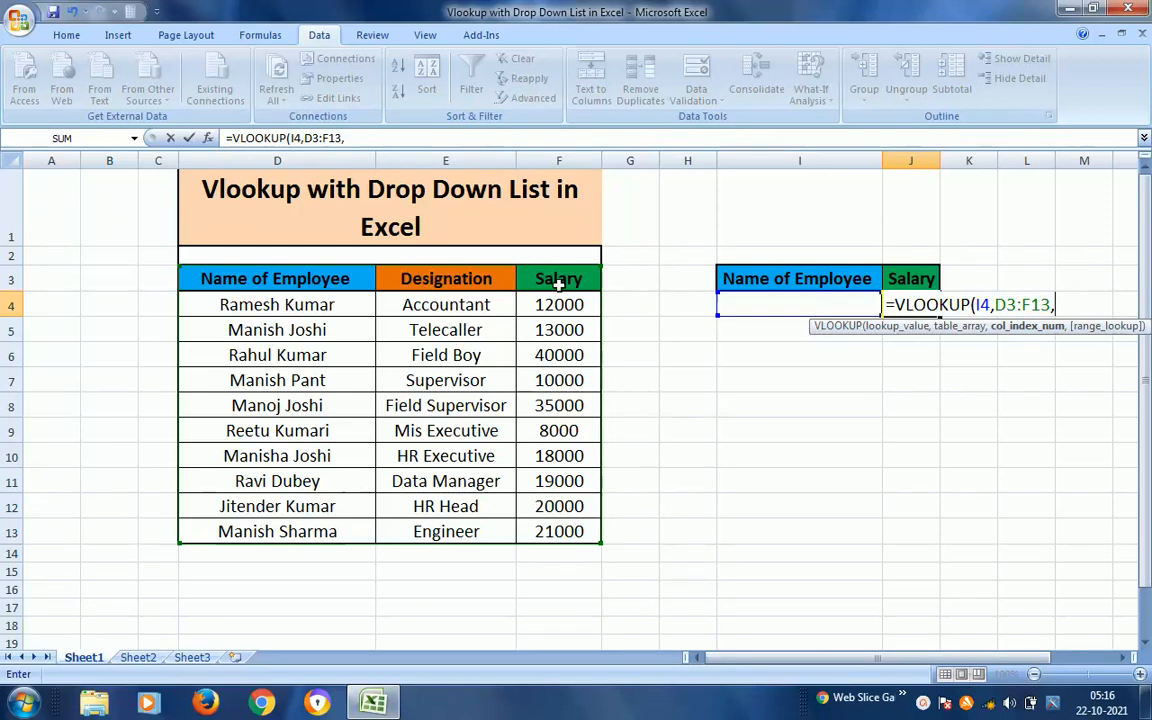
type("3,")
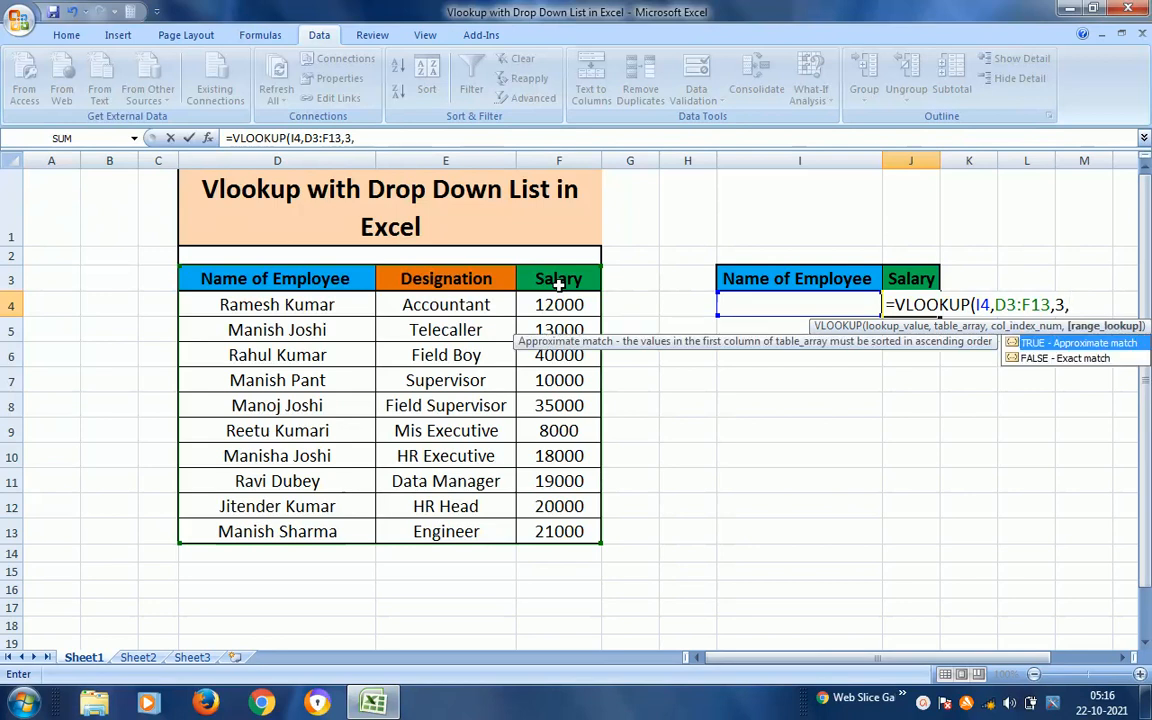
type("0)")
key("Return")
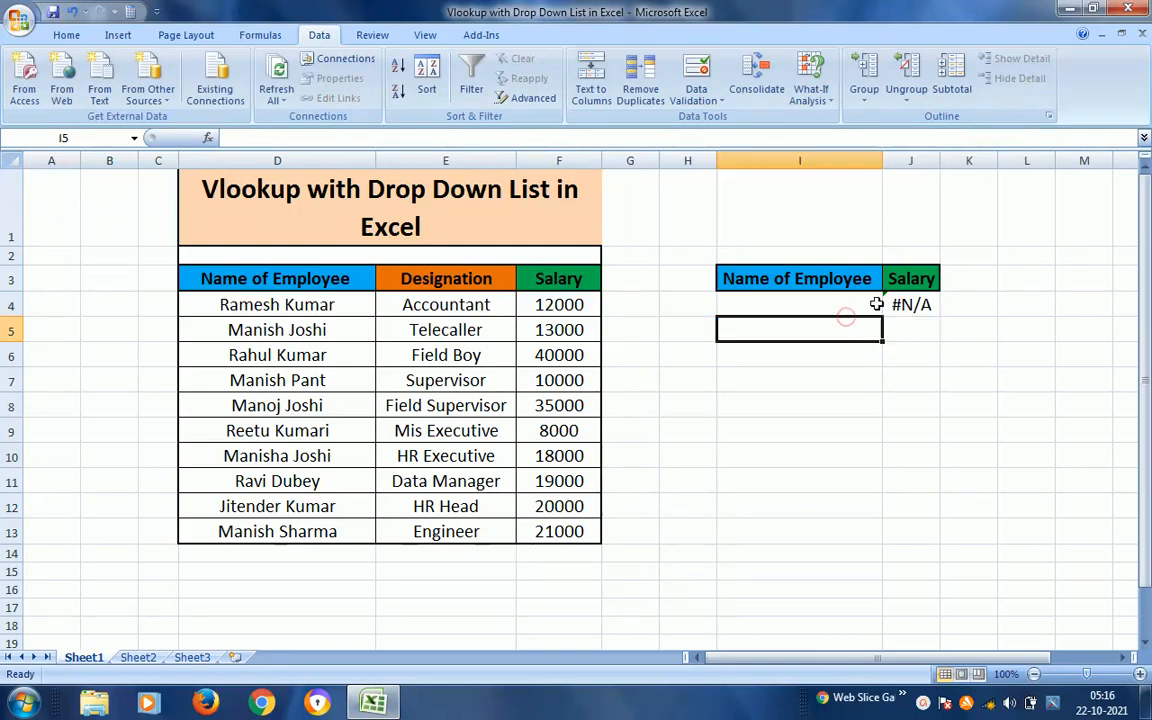
Step: Choose the employee listed in row 6 from I4's drop-down list, dismissing the Windows color scheme prompt, and widen column J slightly
left_click(910, 306)
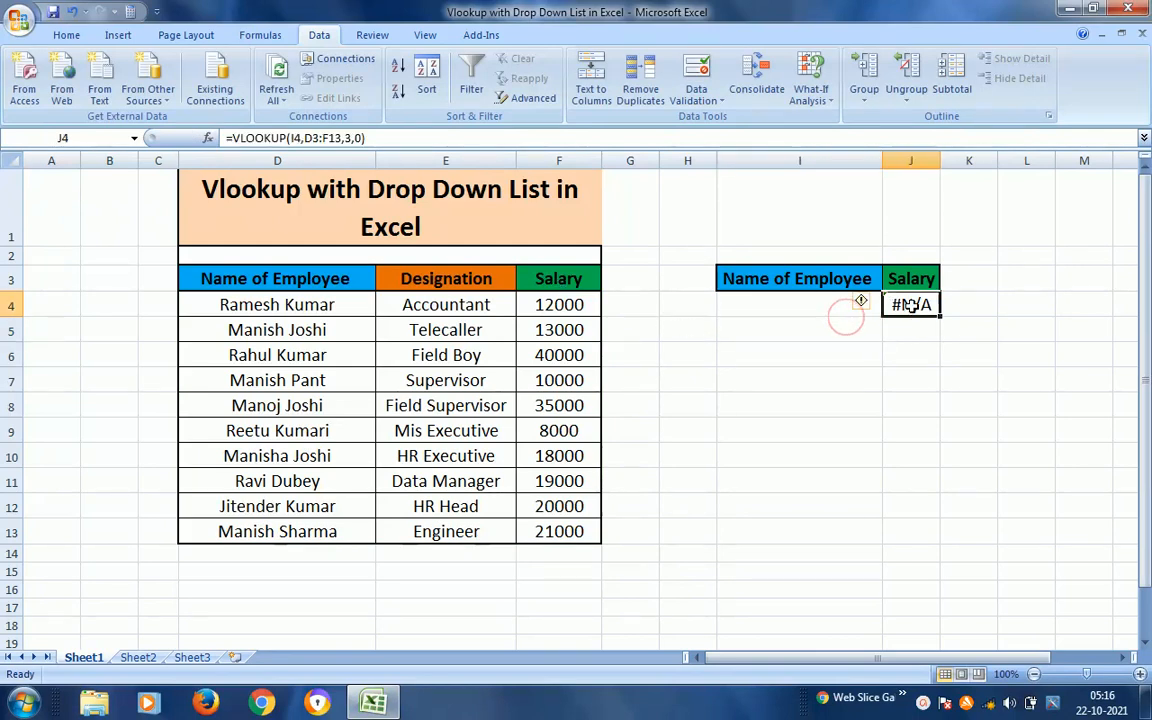
left_click(782, 305)
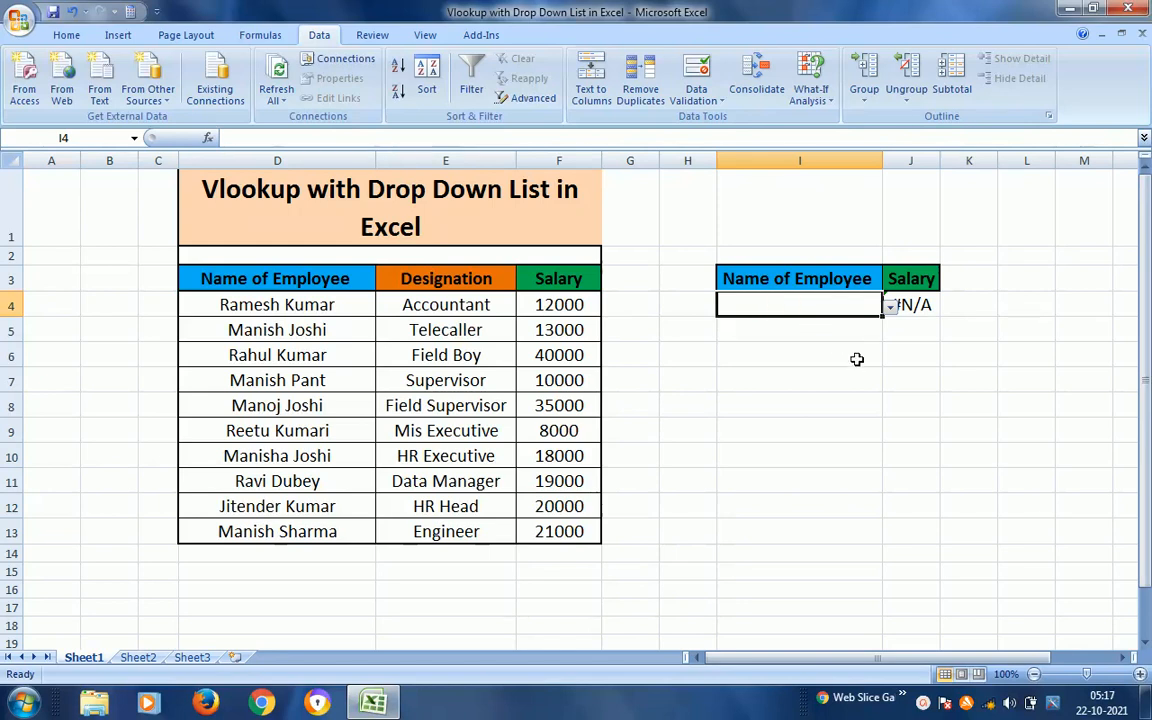
left_click(889, 307)
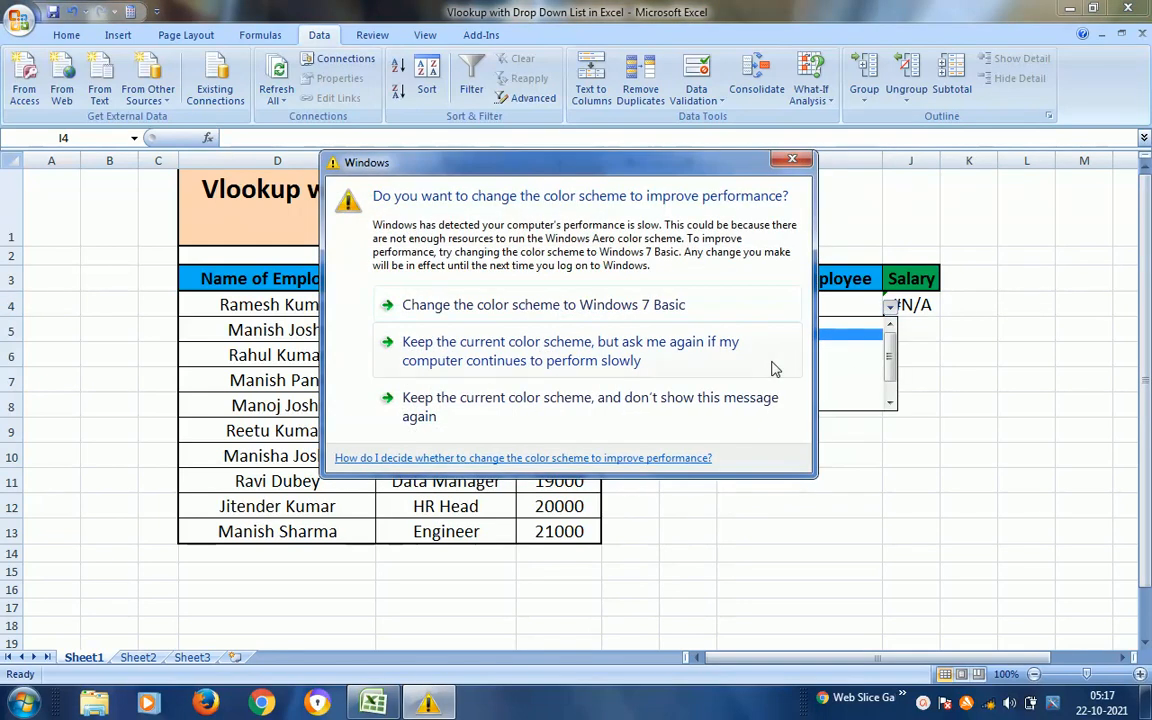
left_click(792, 160)
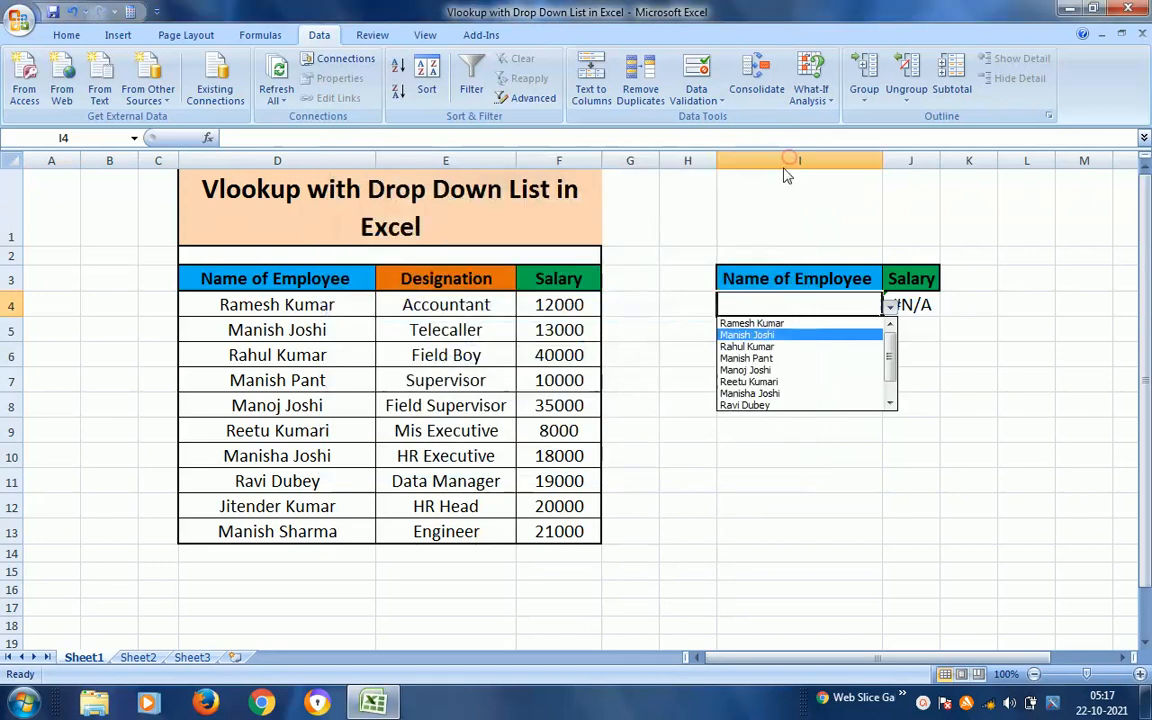
left_click(775, 349)
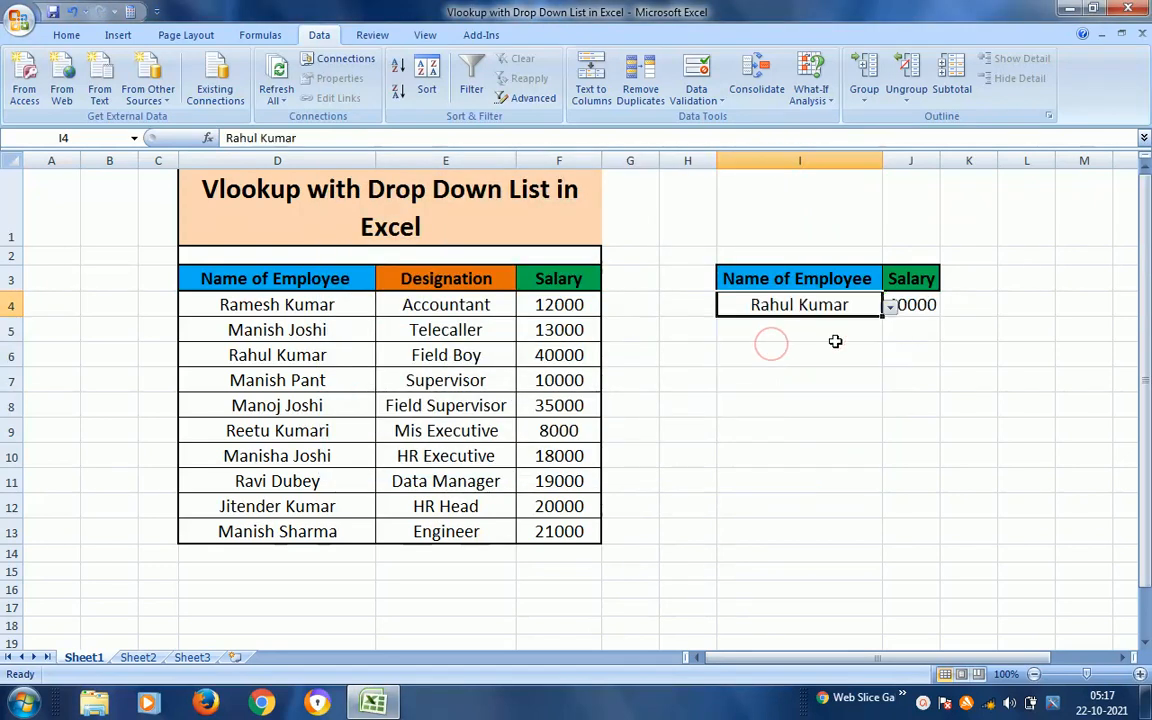
left_click_drag(941, 165, 962, 163)
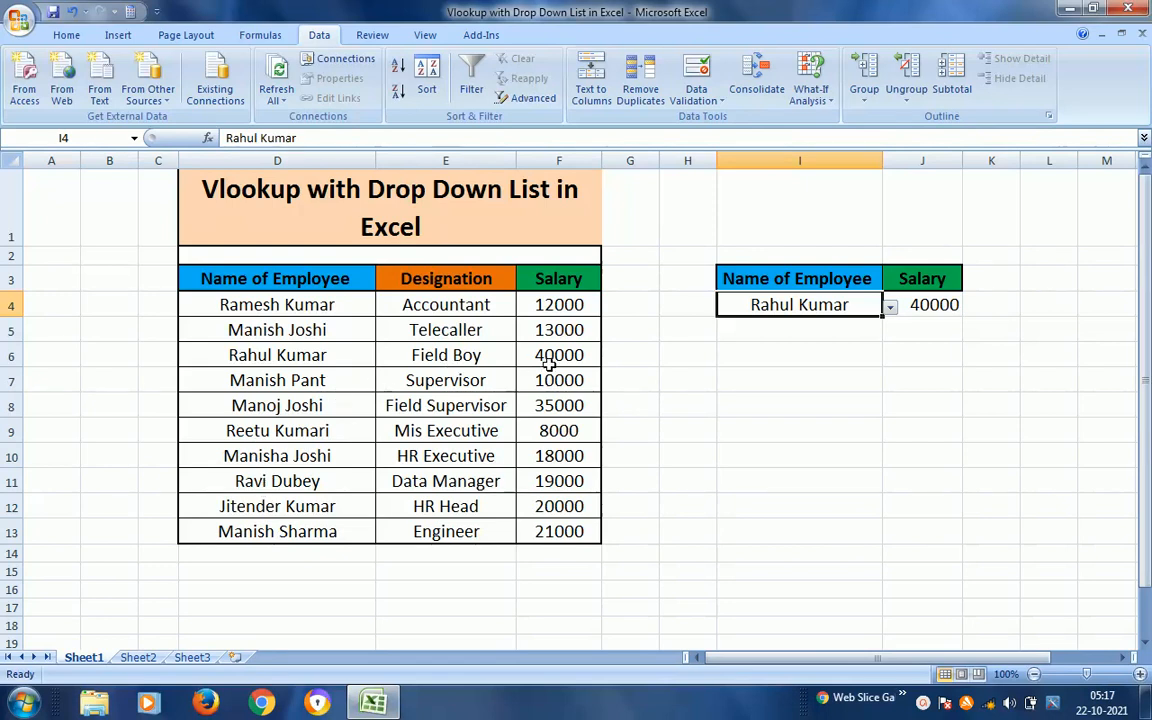
Step: Test the salary lookup by choosing the employees from rows 11, 12 and 13 in turn in I4's drop-down list
left_click(888, 310)
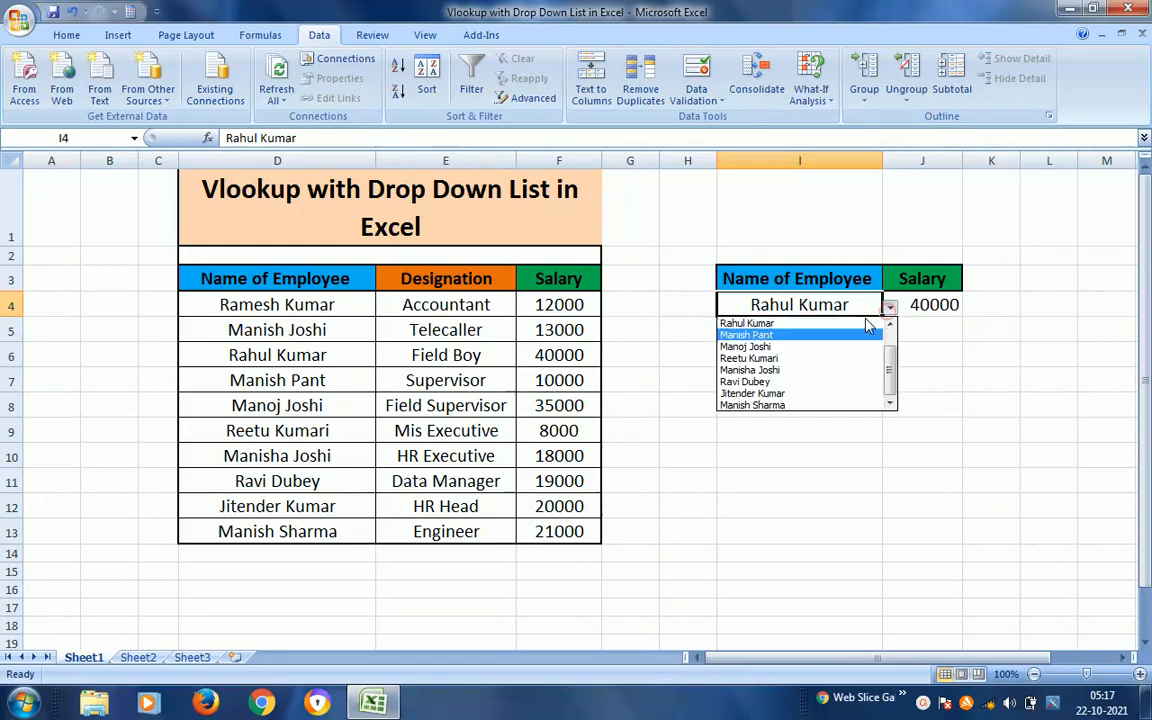
left_click(778, 377)
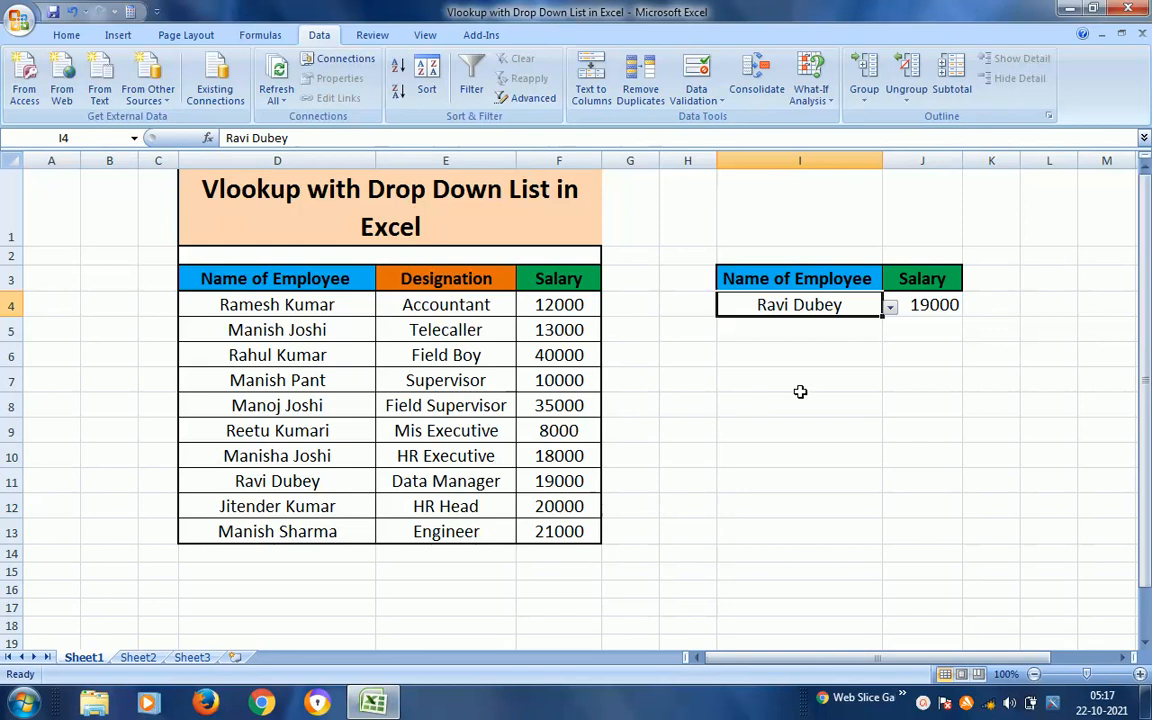
left_click(888, 307)
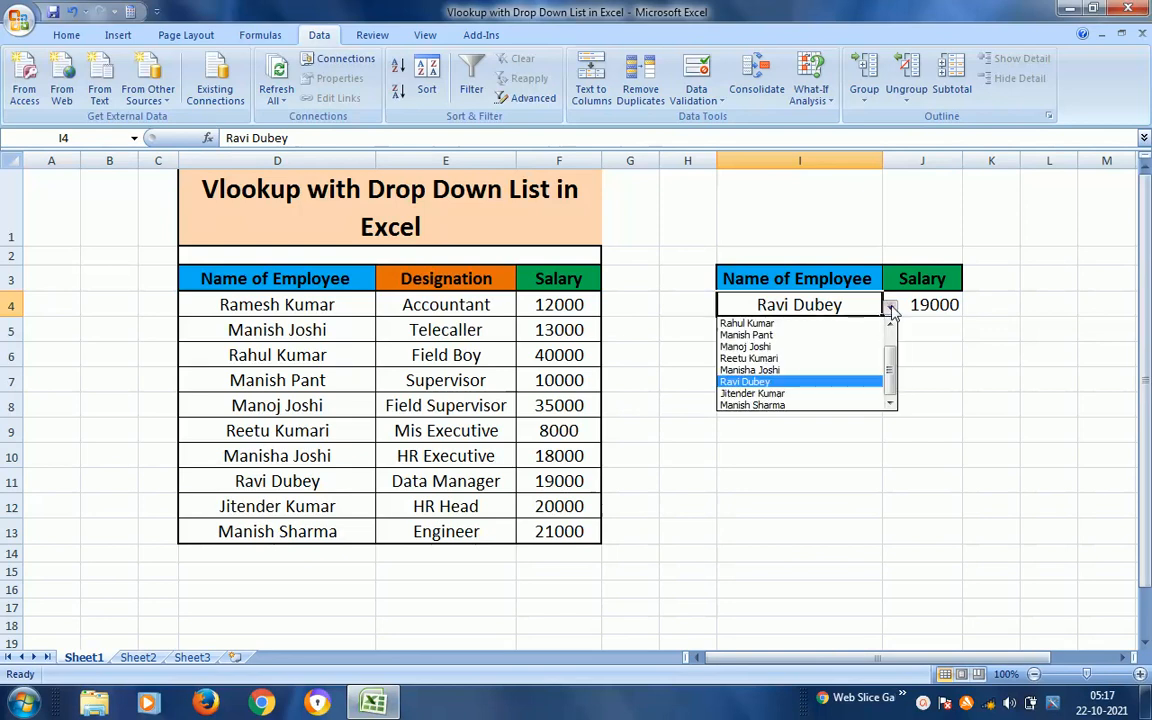
left_click(790, 393)
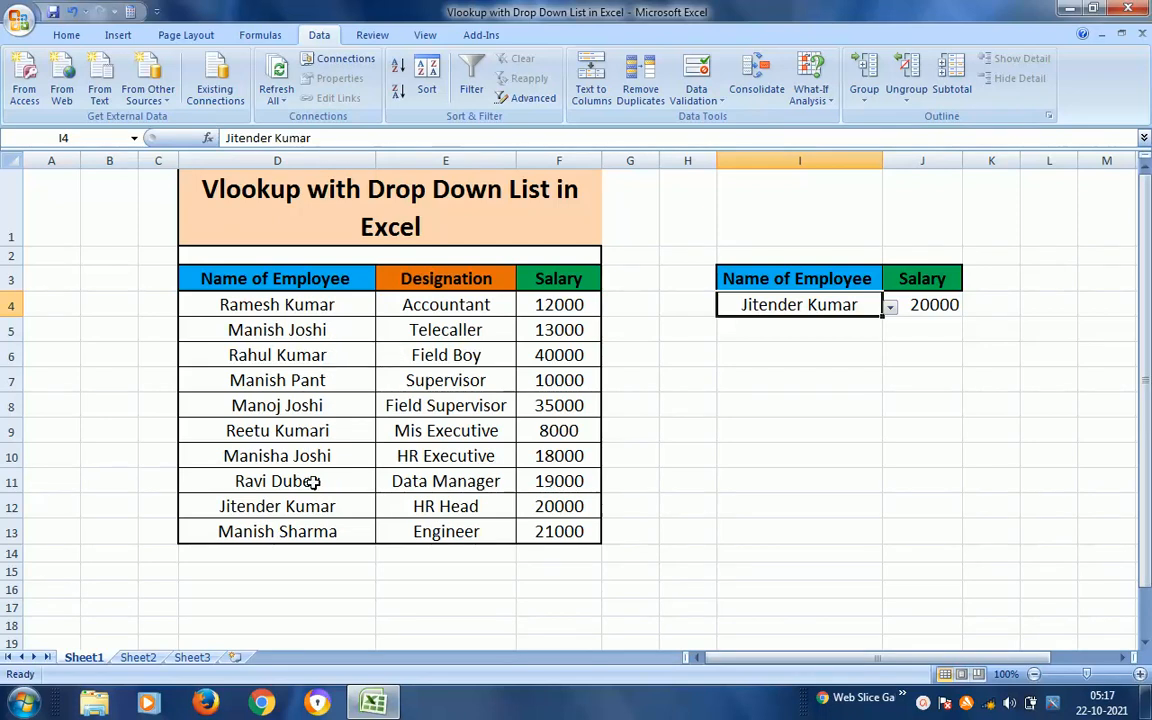
left_click(889, 307)
left_click(760, 404)
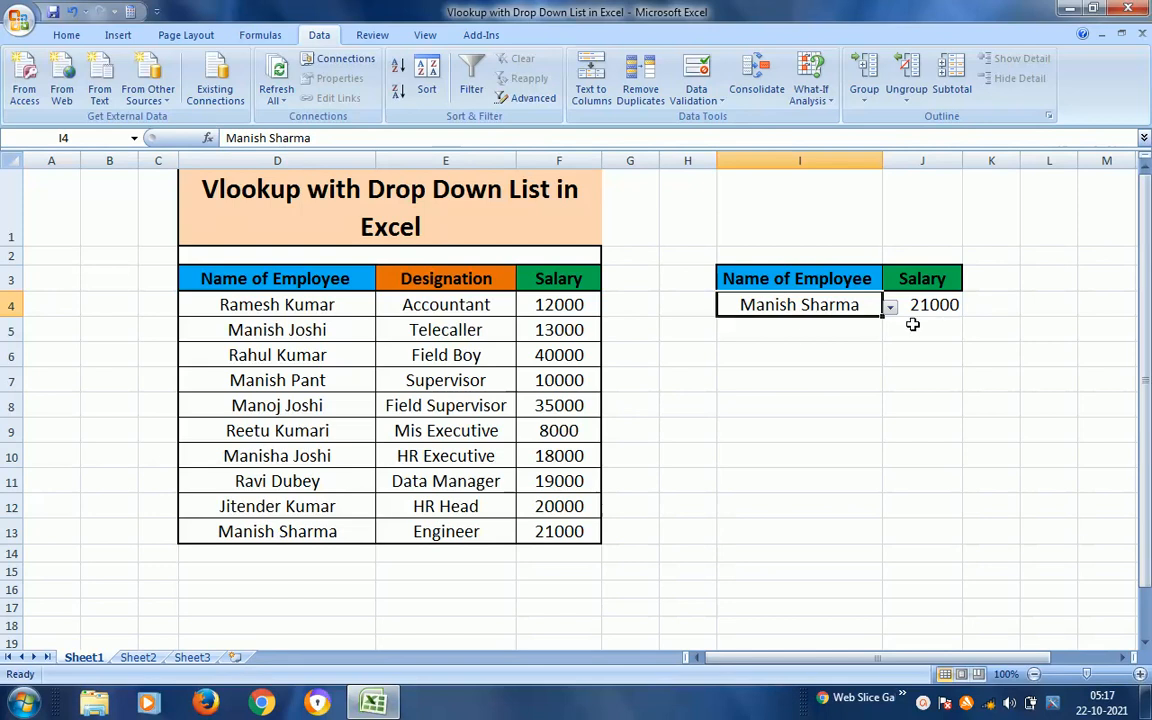
left_click(955, 303)
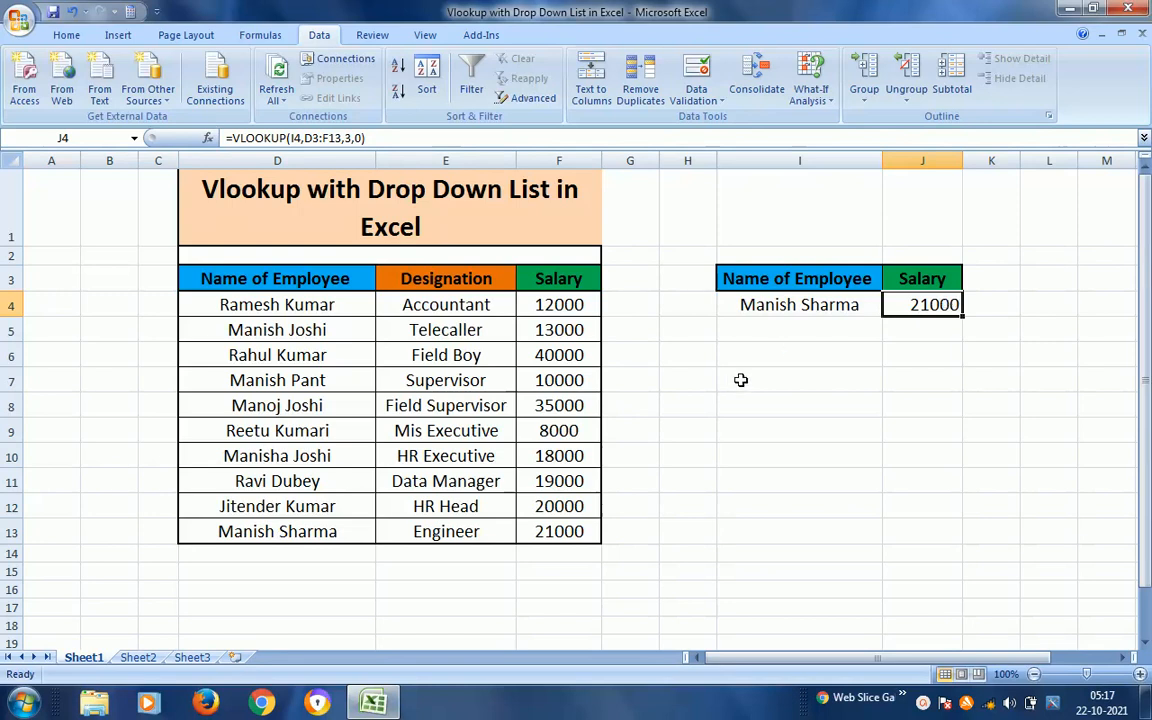
left_click(812, 303)
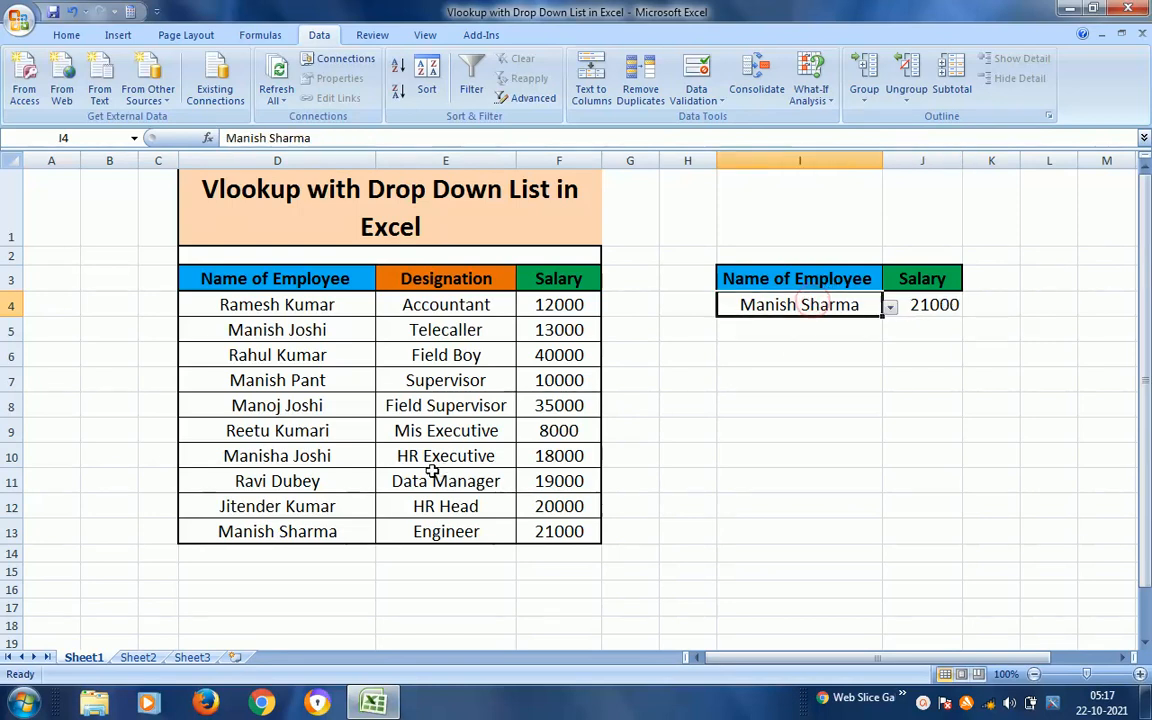
Step: Enter a new employee's name in D14, directly below the last row of the employee table
left_click(251, 554)
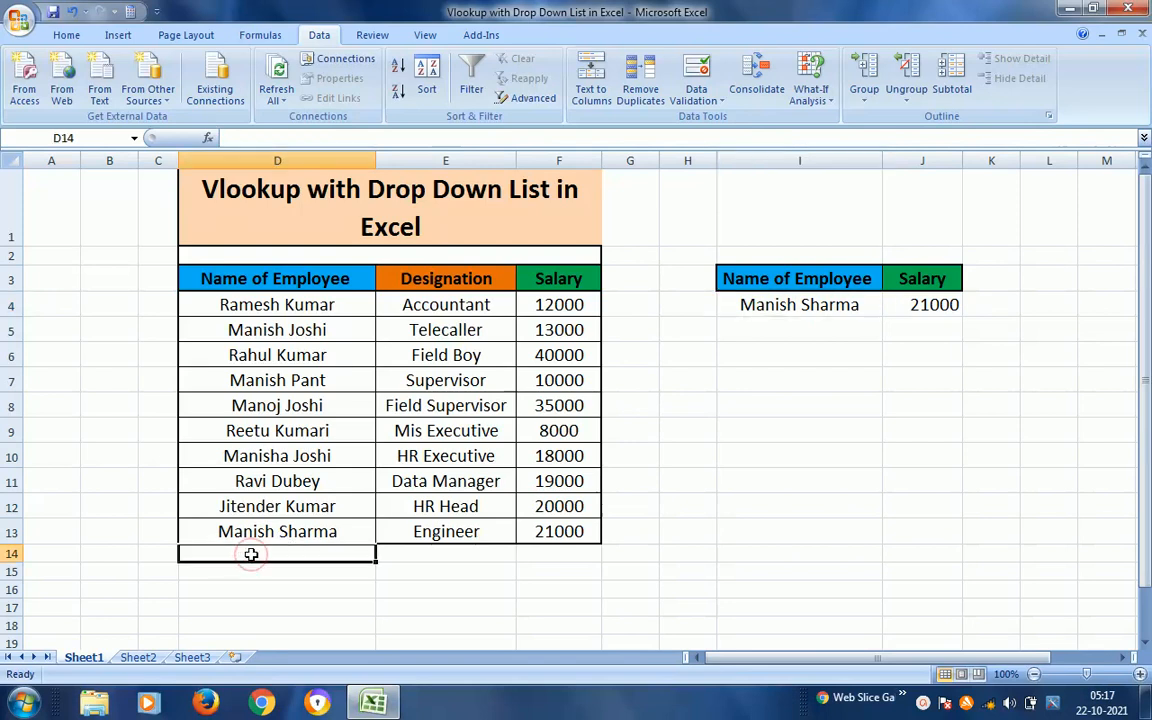
type("om")
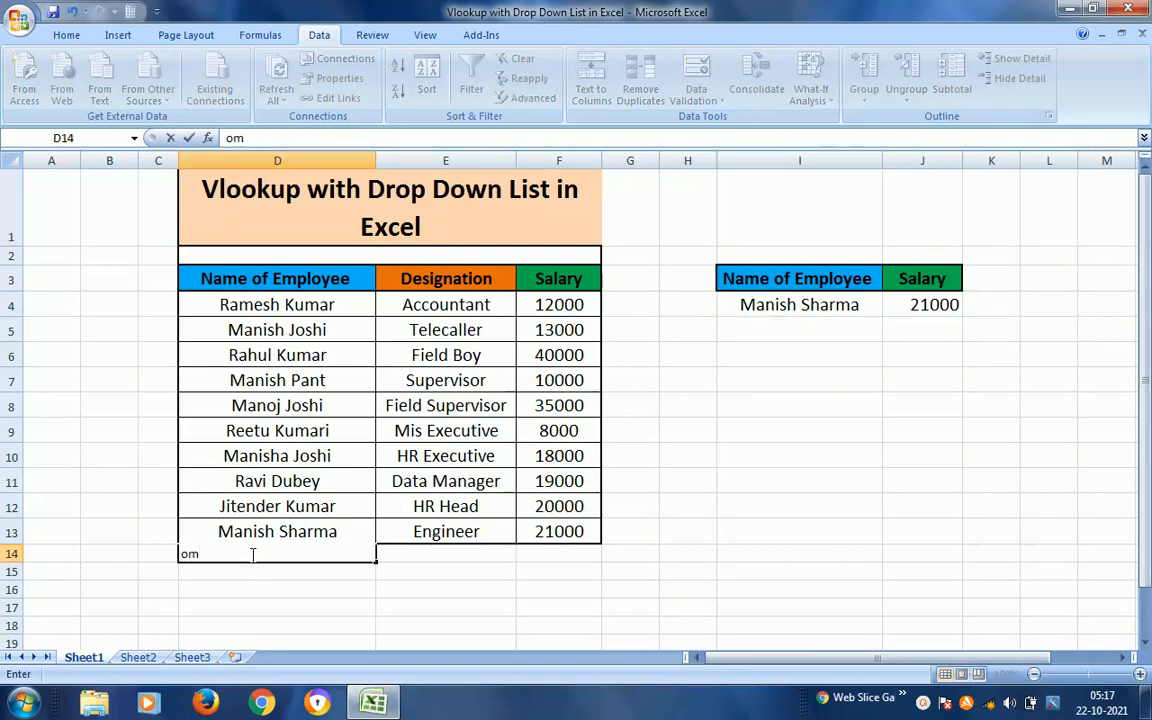
key("Return")
key("Up")
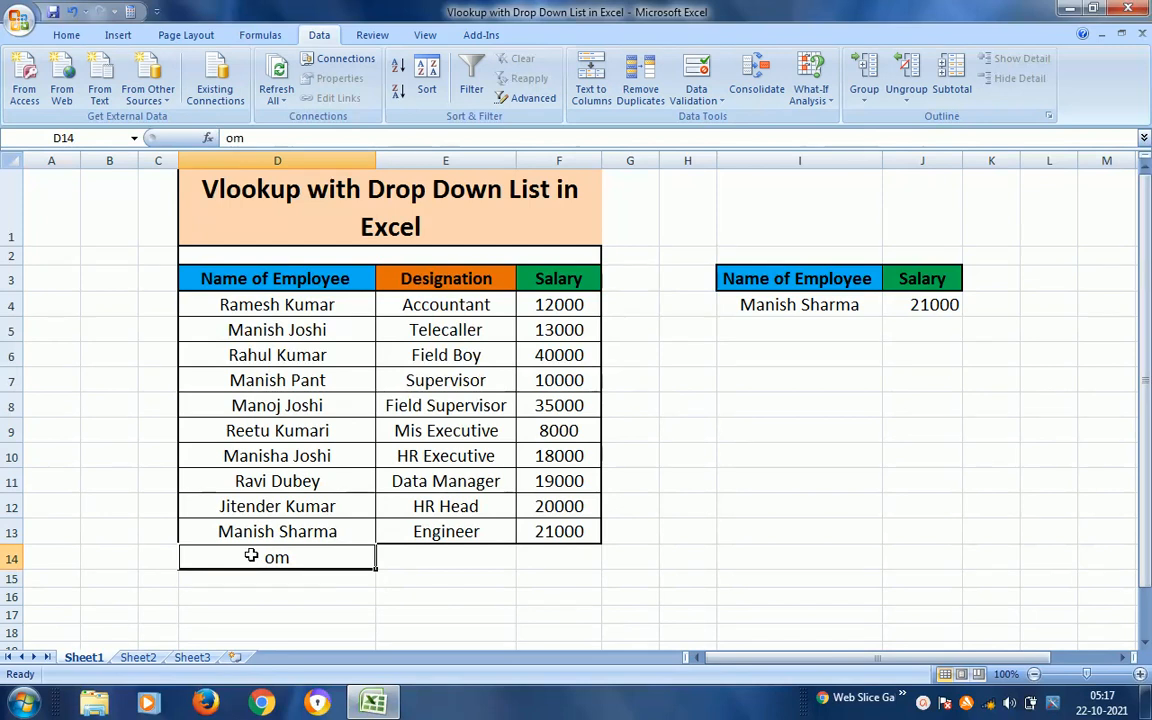
Step: Copy the Engineer designation from E13 into E14 for the new employee
key("Right")
key("Up")
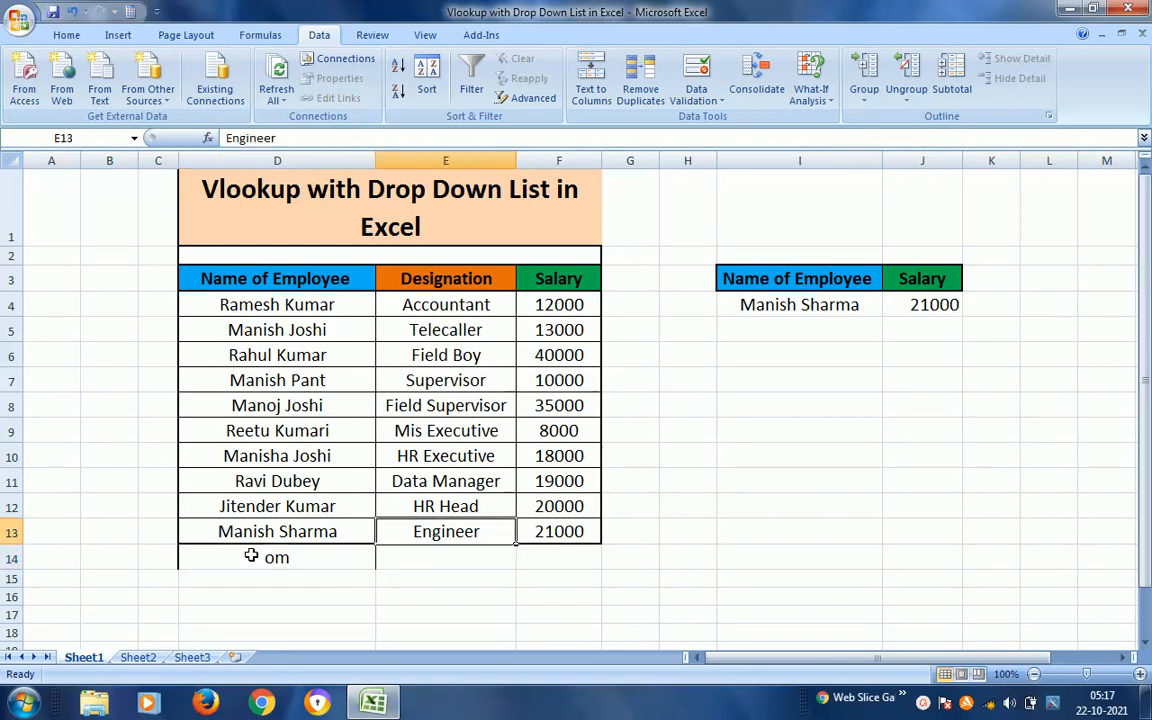
key("ctrl+c")
key("Down")
key("ctrl+v")
Step: Copy the salary from F13 into F14 and change it to 31000, dismissing the Windows color scheme prompt
key("Right")
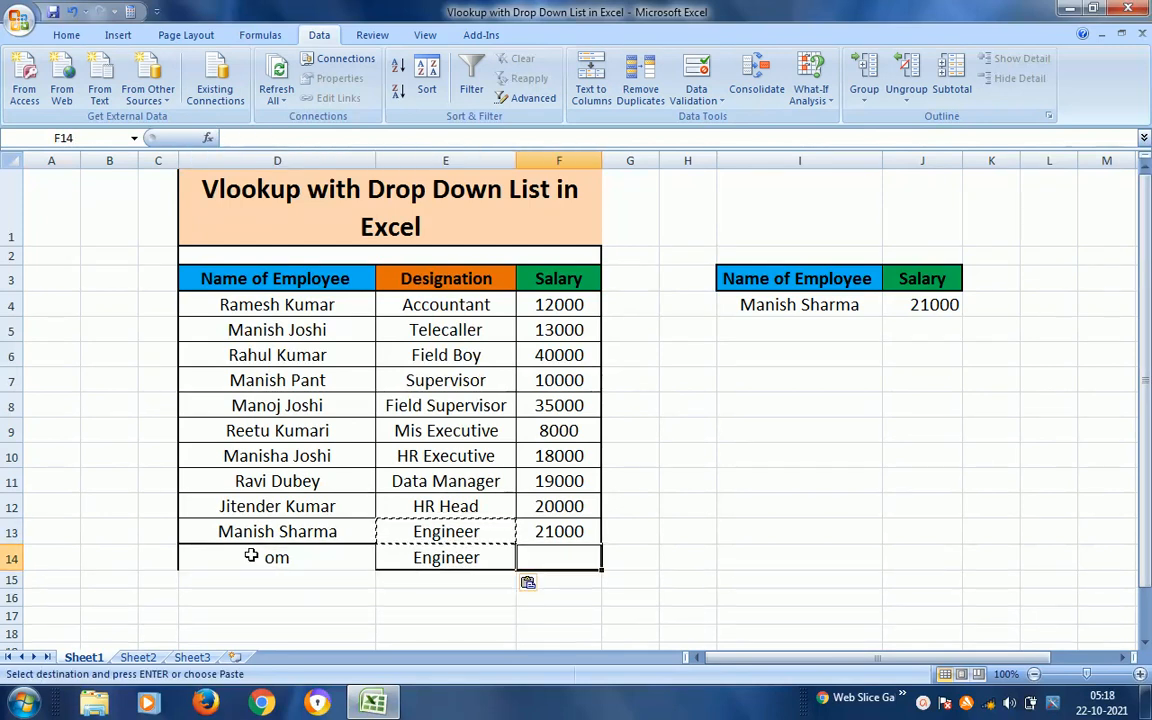
key("Up")
key("ctrl+c")
key("Down")
key("ctrl+v")
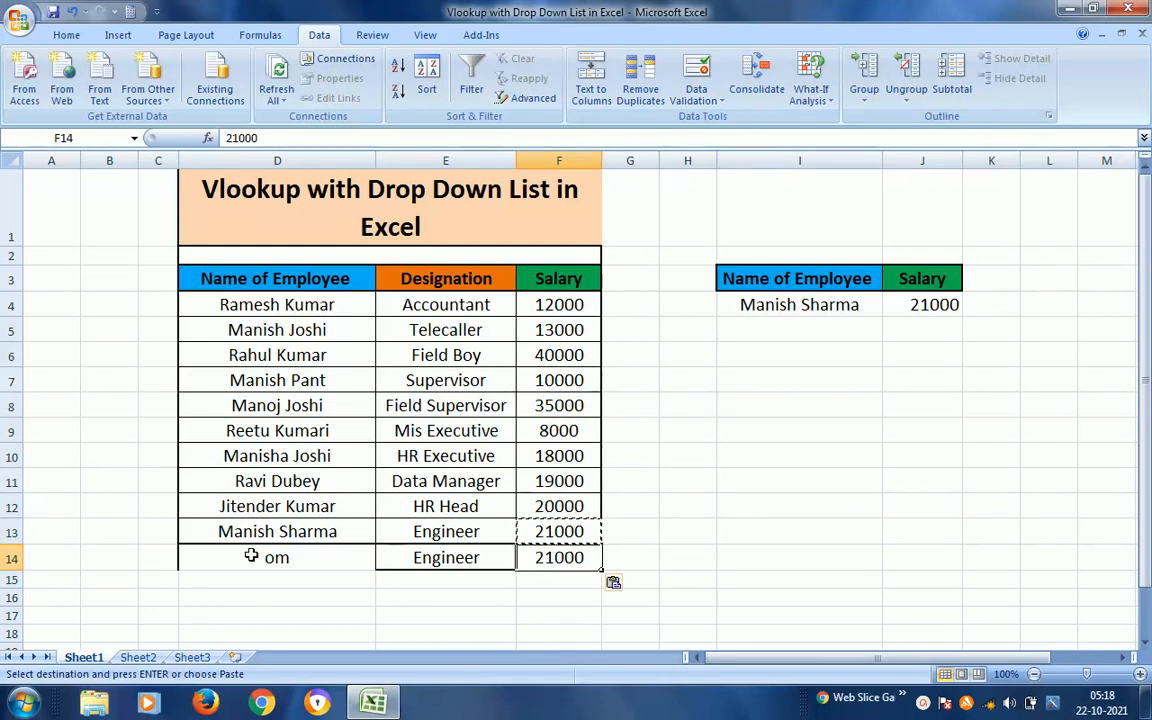
key("Escape")
key("F2")
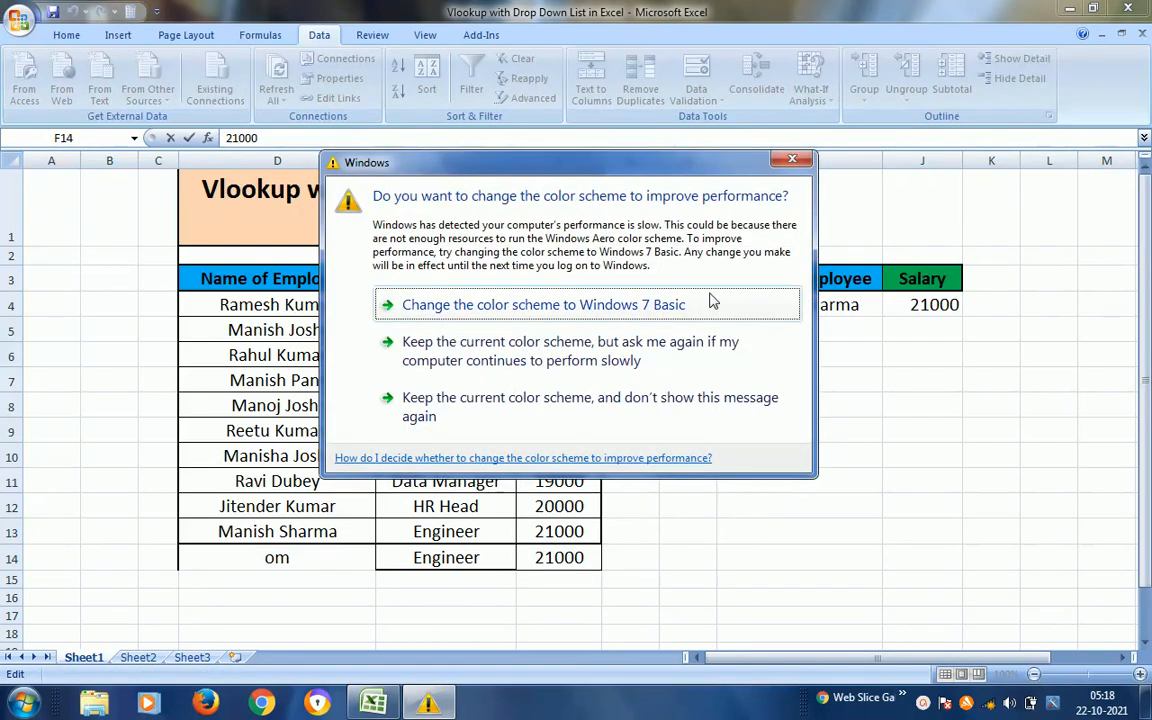
left_click(792, 161)
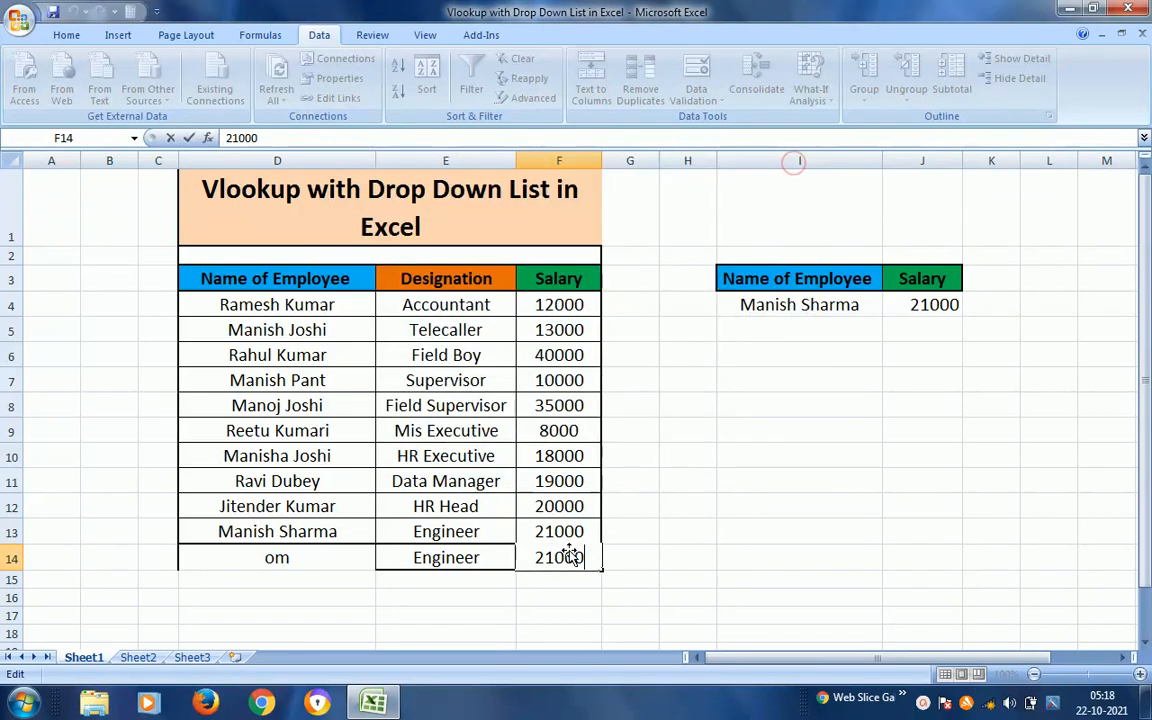
key("shift+Right")
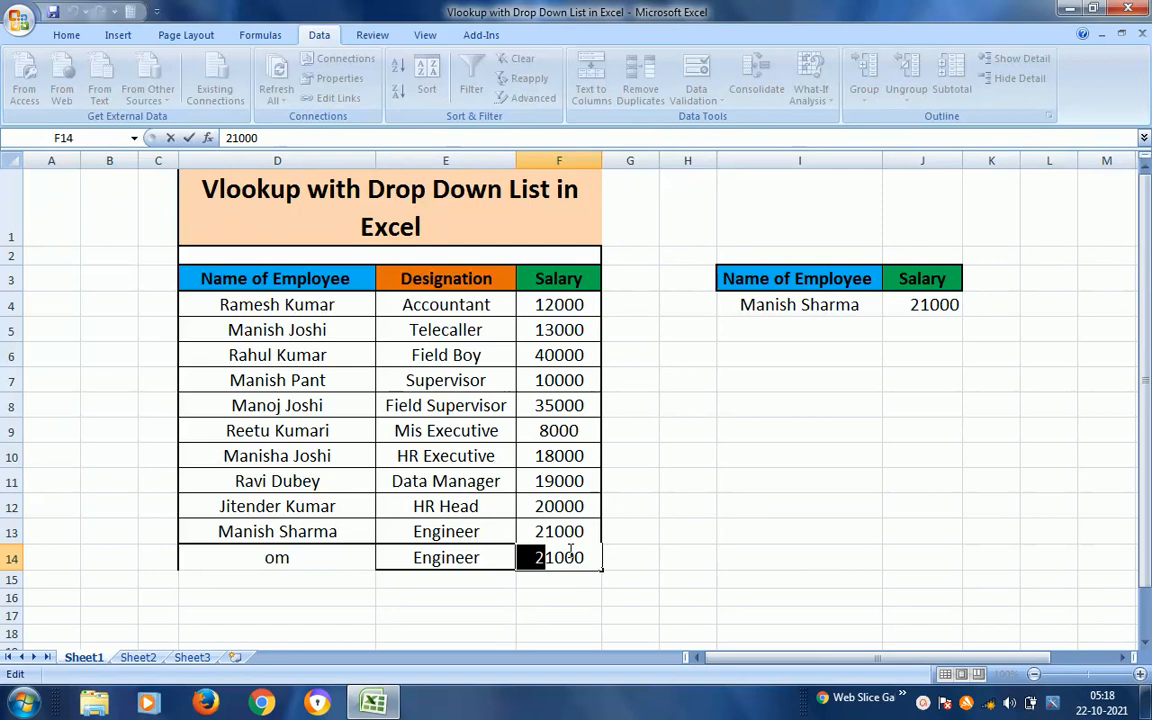
type("3")
key("ctrl+Return")
Step: Look through I4's drop-down list for the new employee added in D14, without choosing a name
left_click(290, 557)
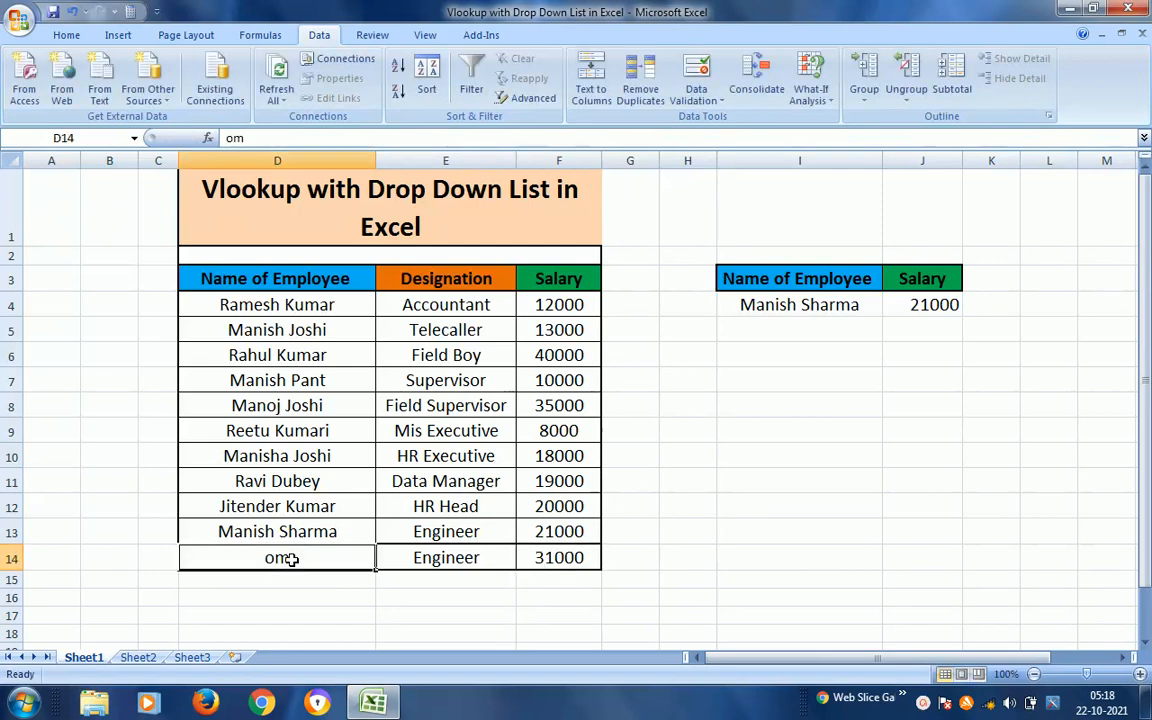
left_click(845, 306)
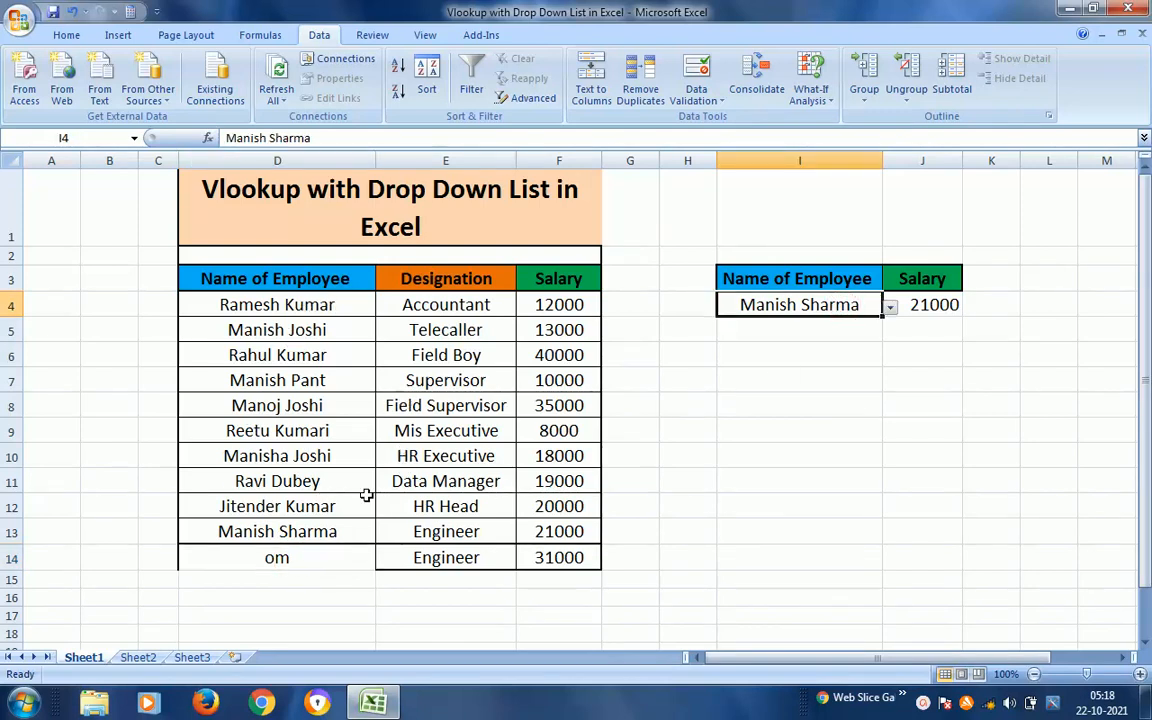
left_click(283, 531)
left_click(277, 559)
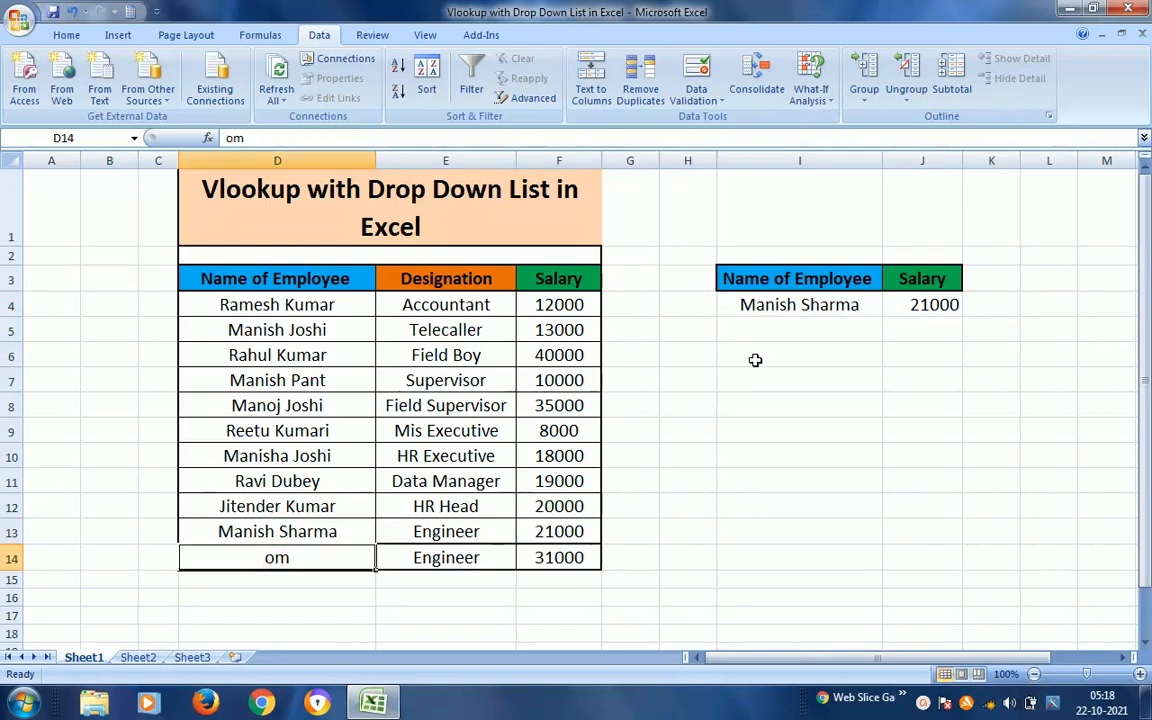
left_click(840, 308)
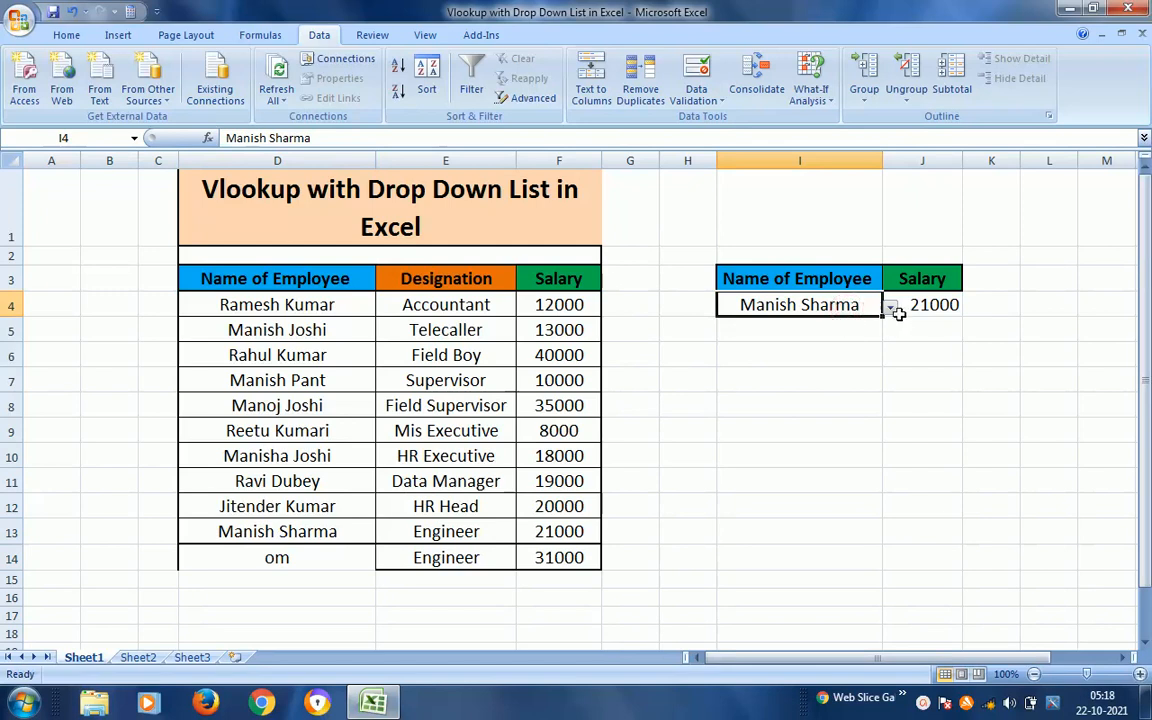
left_click(889, 309)
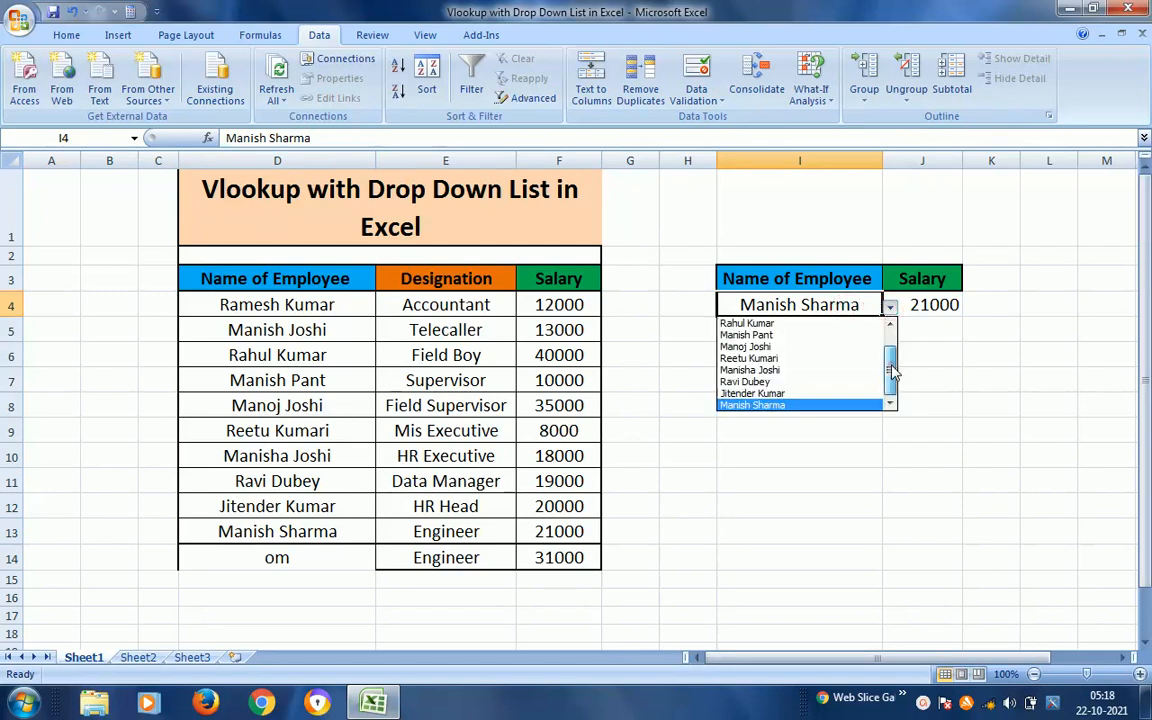
mouse_move(893, 375)
left_mouse_down()
mouse_move(893, 348)
mouse_move(892, 390)
left_mouse_up()
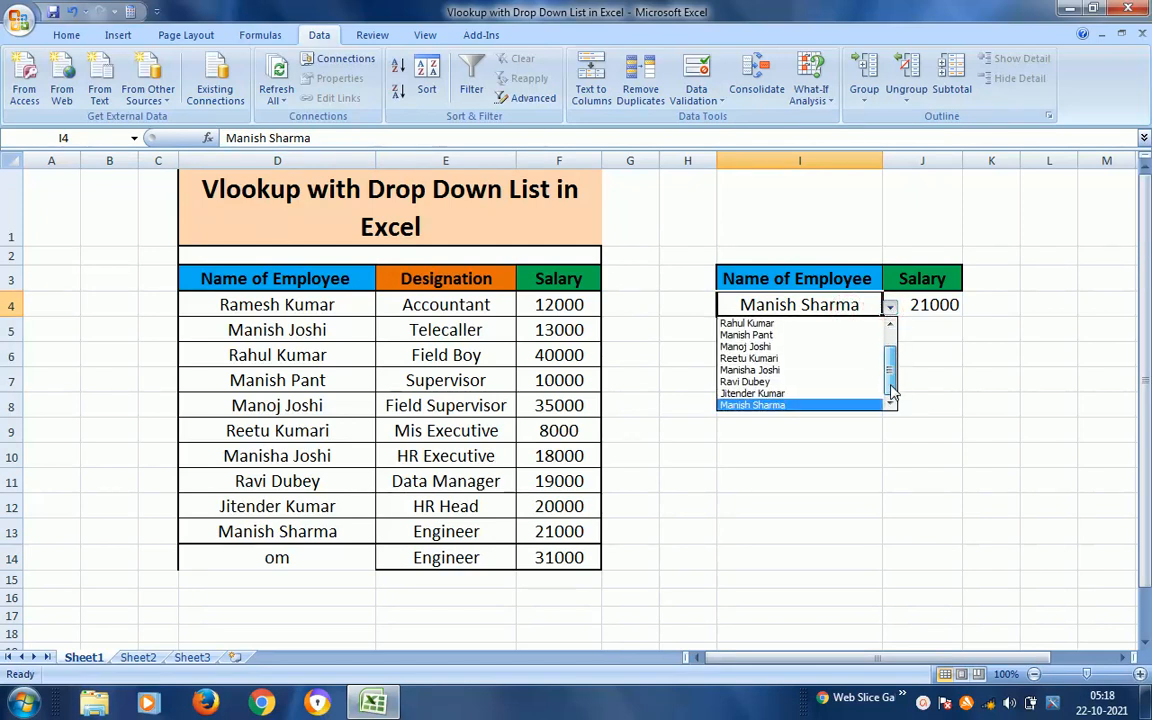
left_click(272, 303)
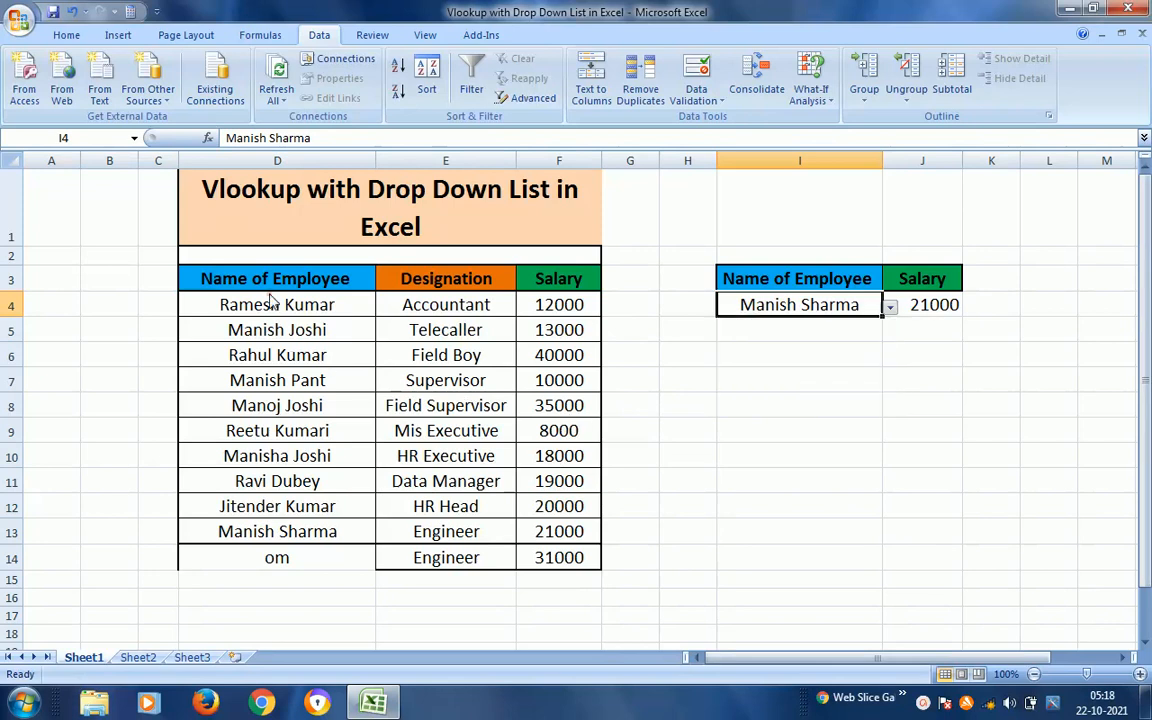
left_click(274, 574)
left_click(274, 556)
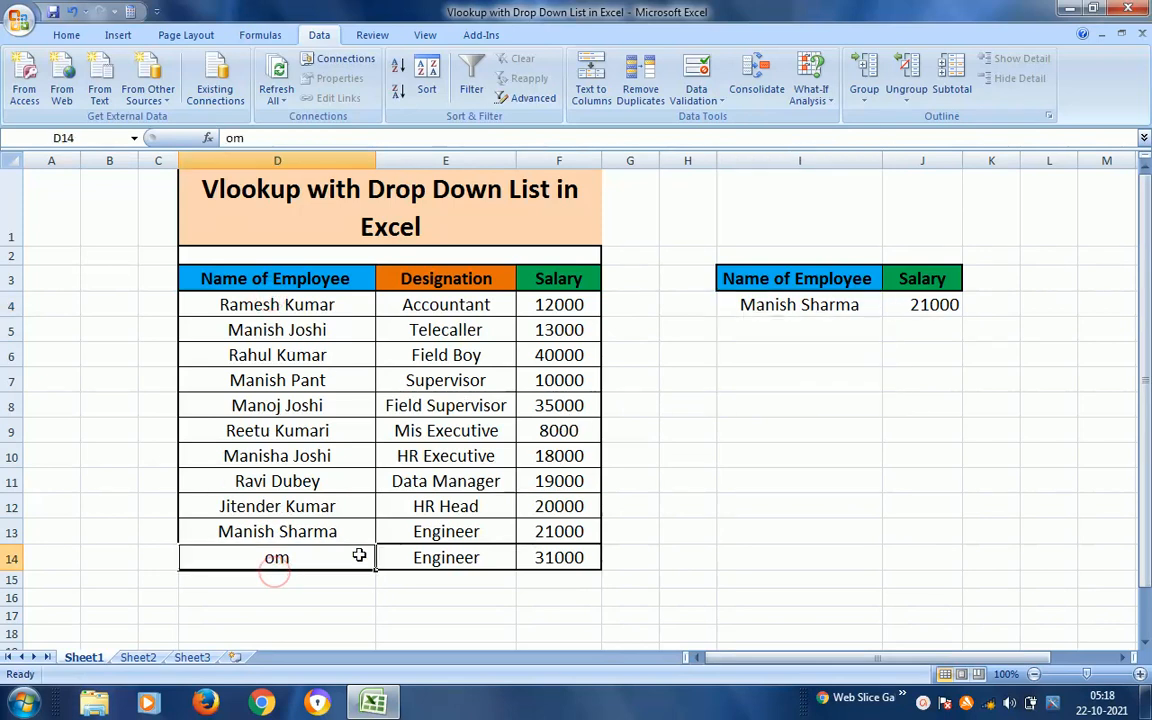
Step: Recheck the end of I4's drop-down list for the employee added in D14, without choosing a name
left_click(848, 303)
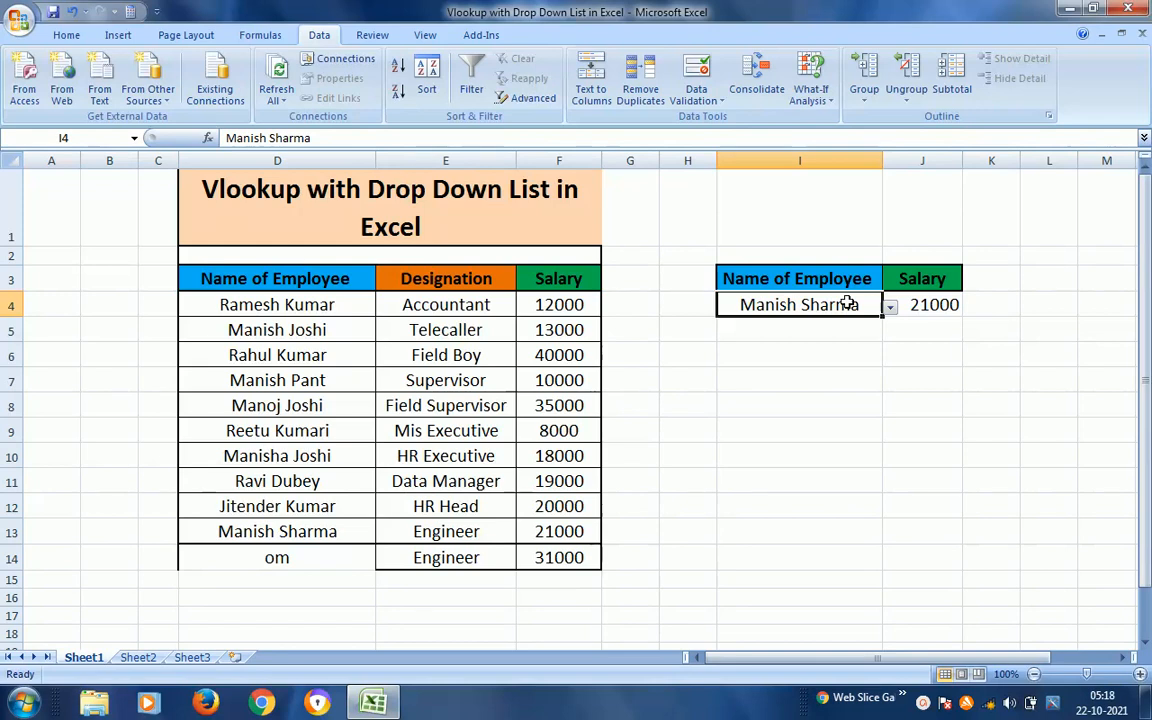
left_click(316, 562)
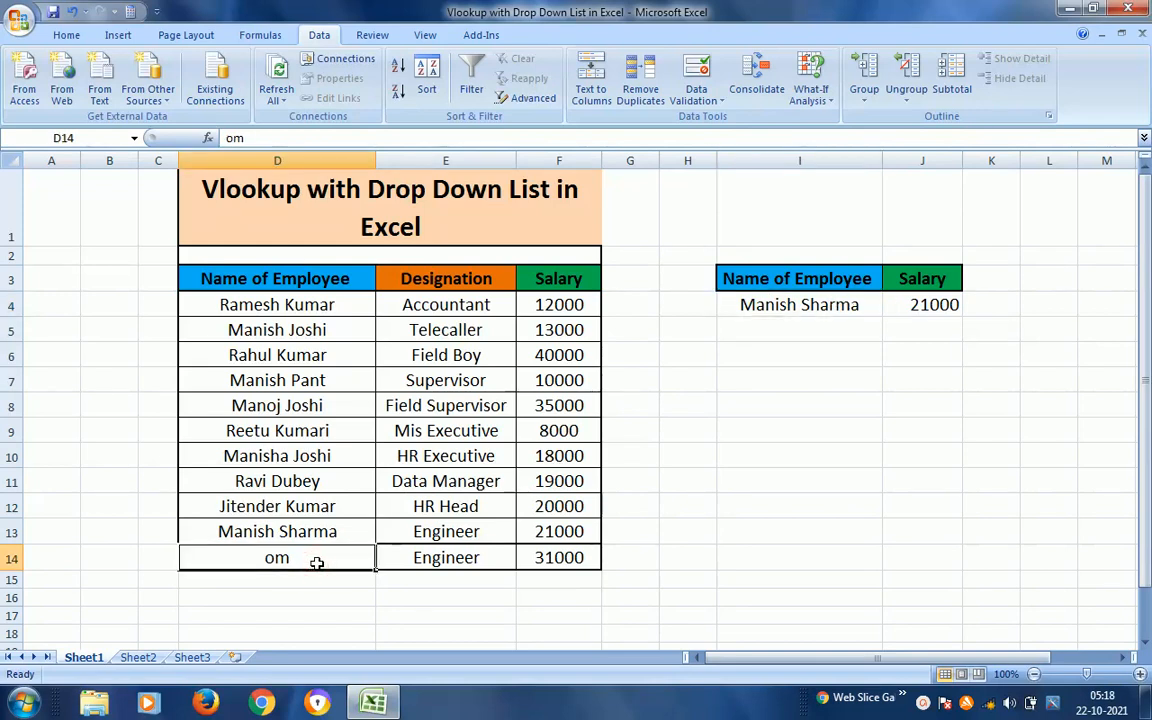
left_click(875, 304)
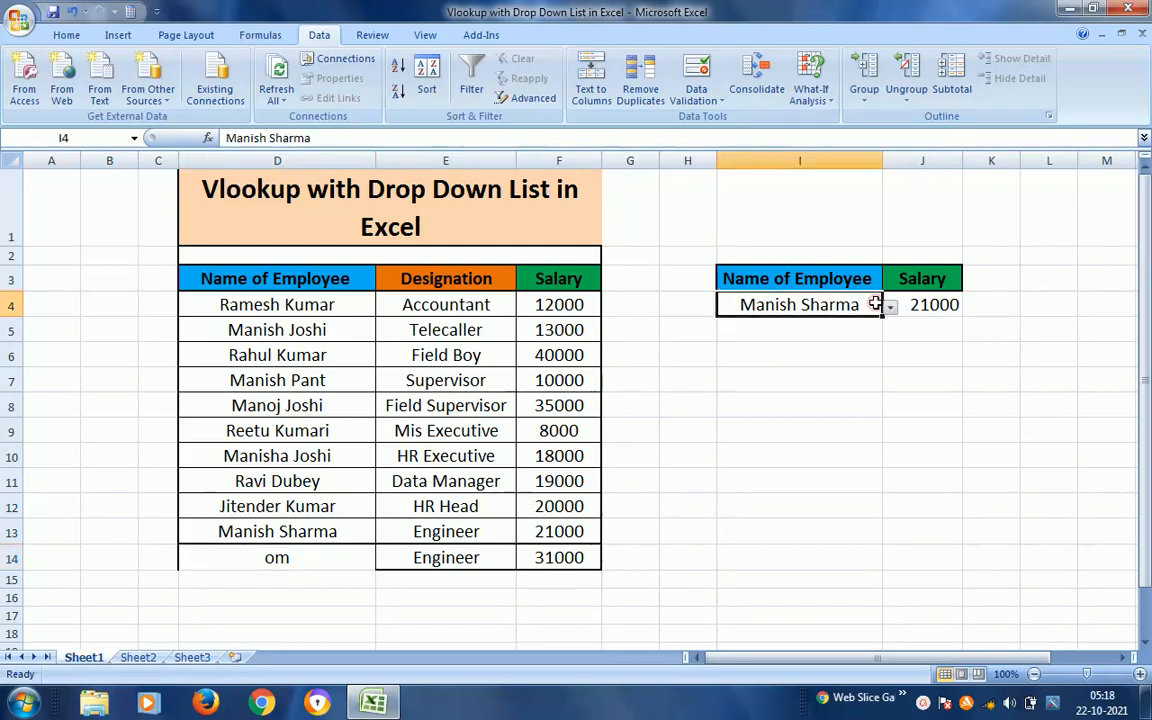
left_click(889, 307)
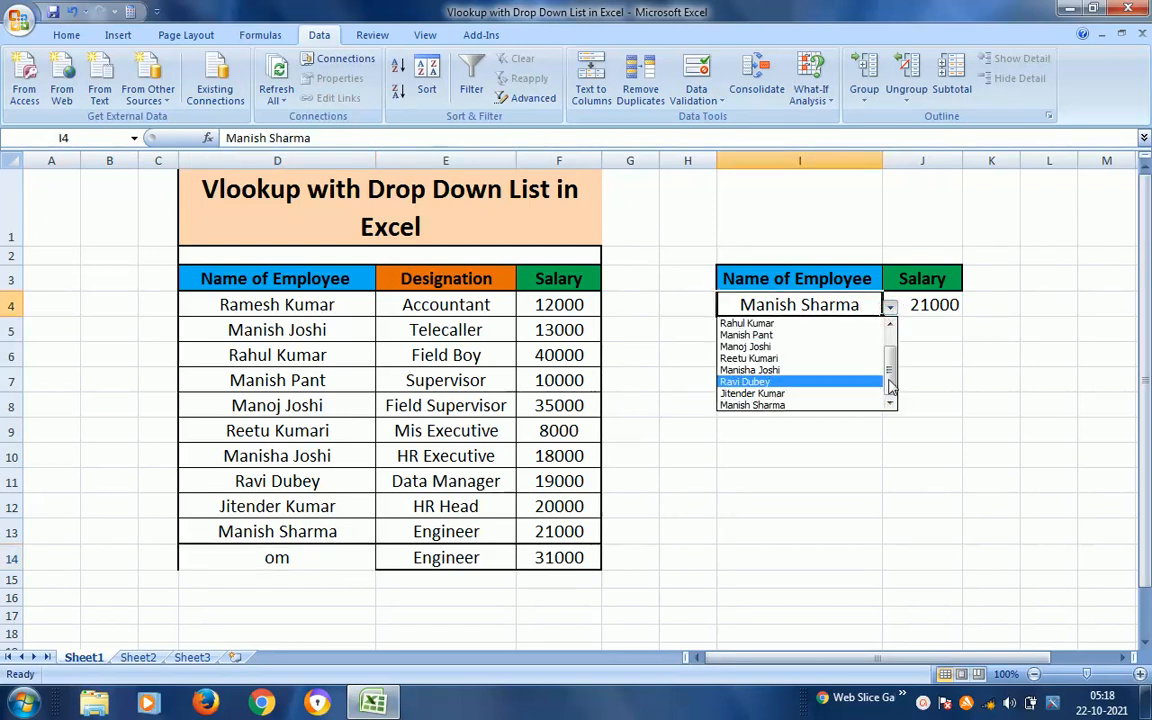
scroll(891, 387, "up", 1)
scroll(891, 387, "down", 1)
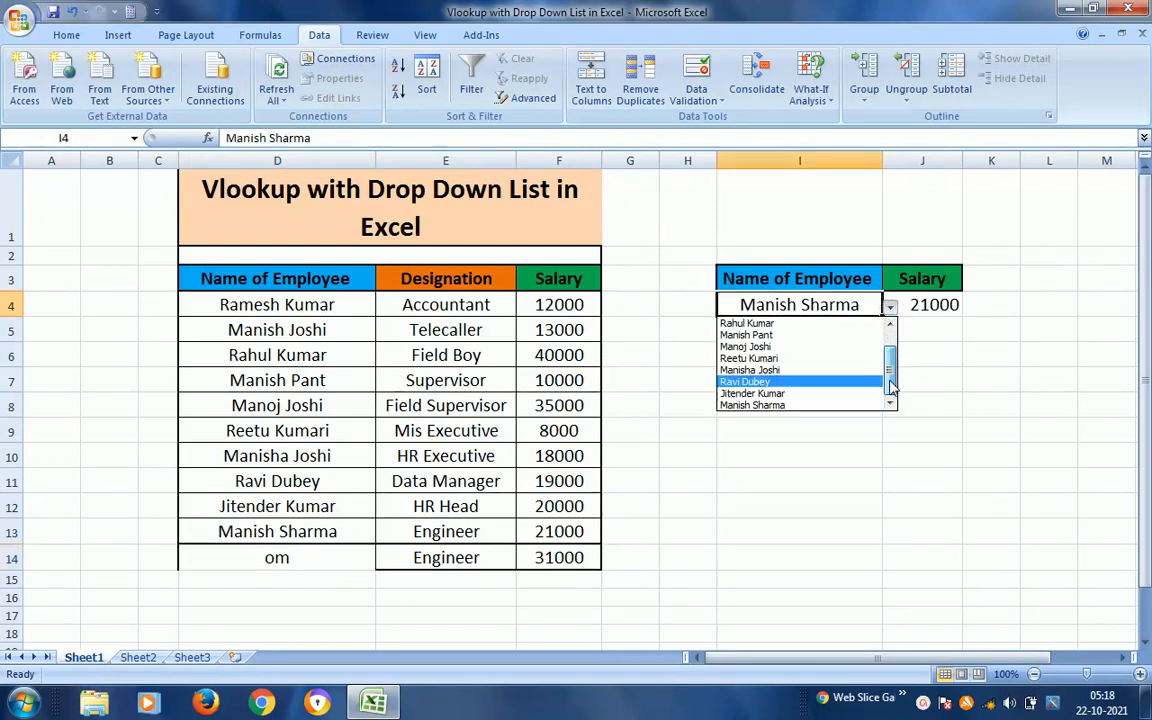
key("Escape")
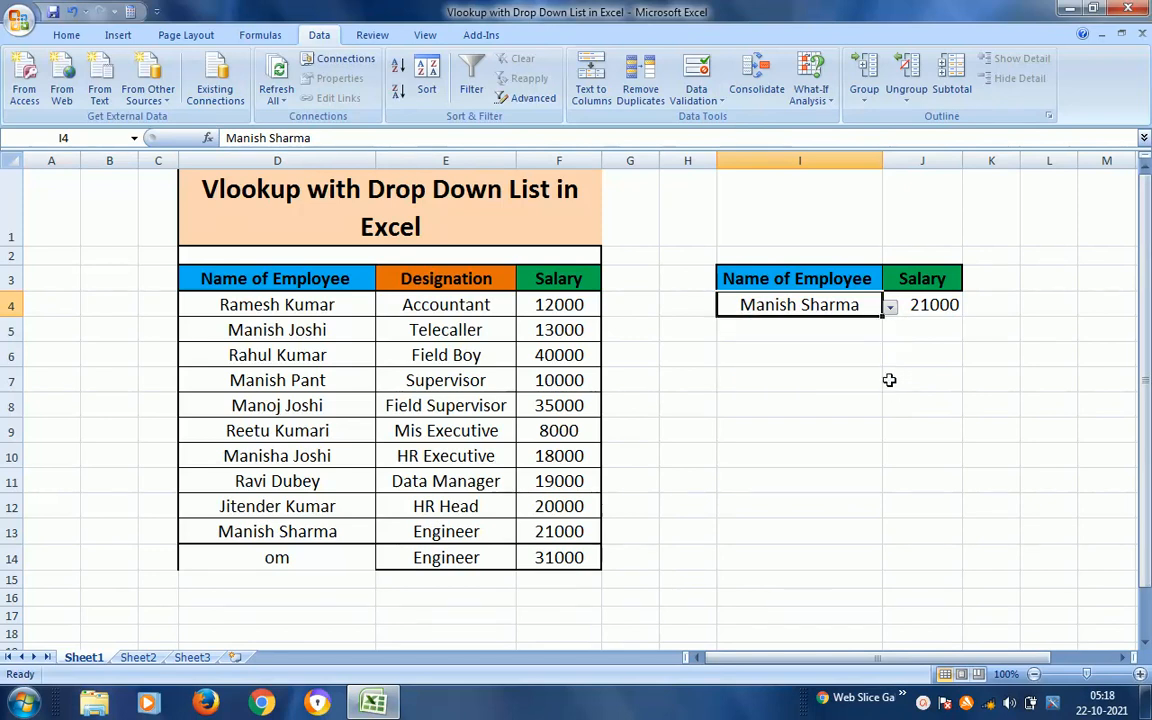
Step: Delete the entire row 14 holding the added test employee
left_click(11, 558)
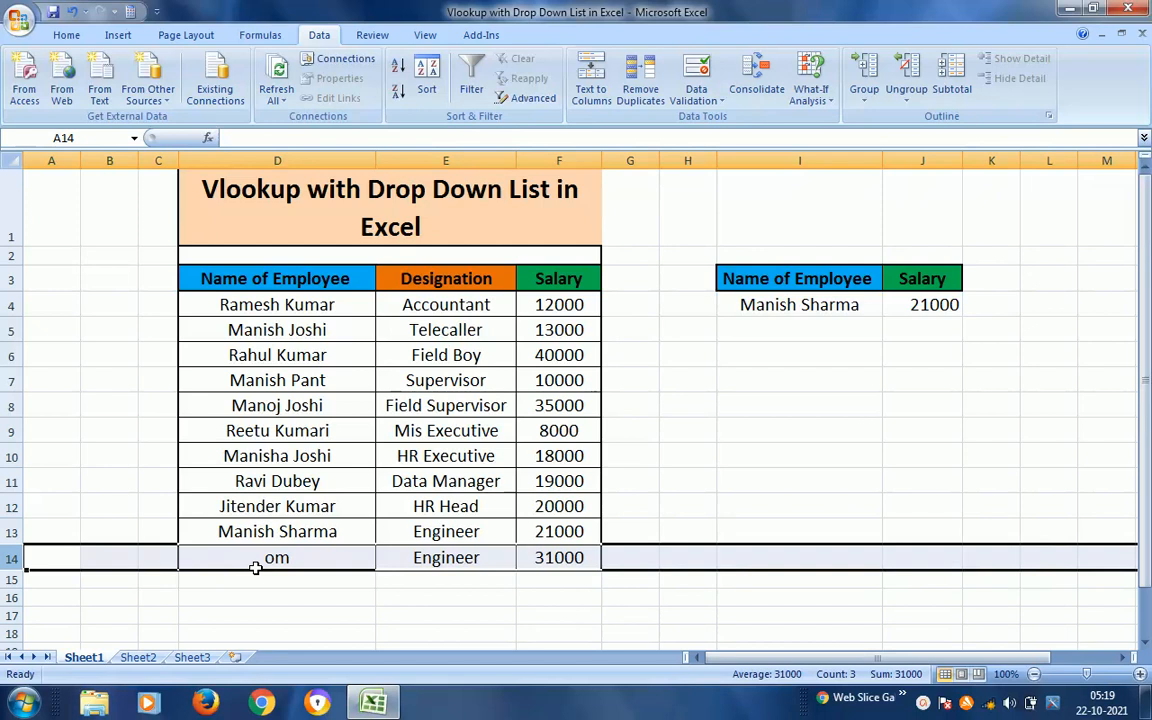
key("ctrl+minus")
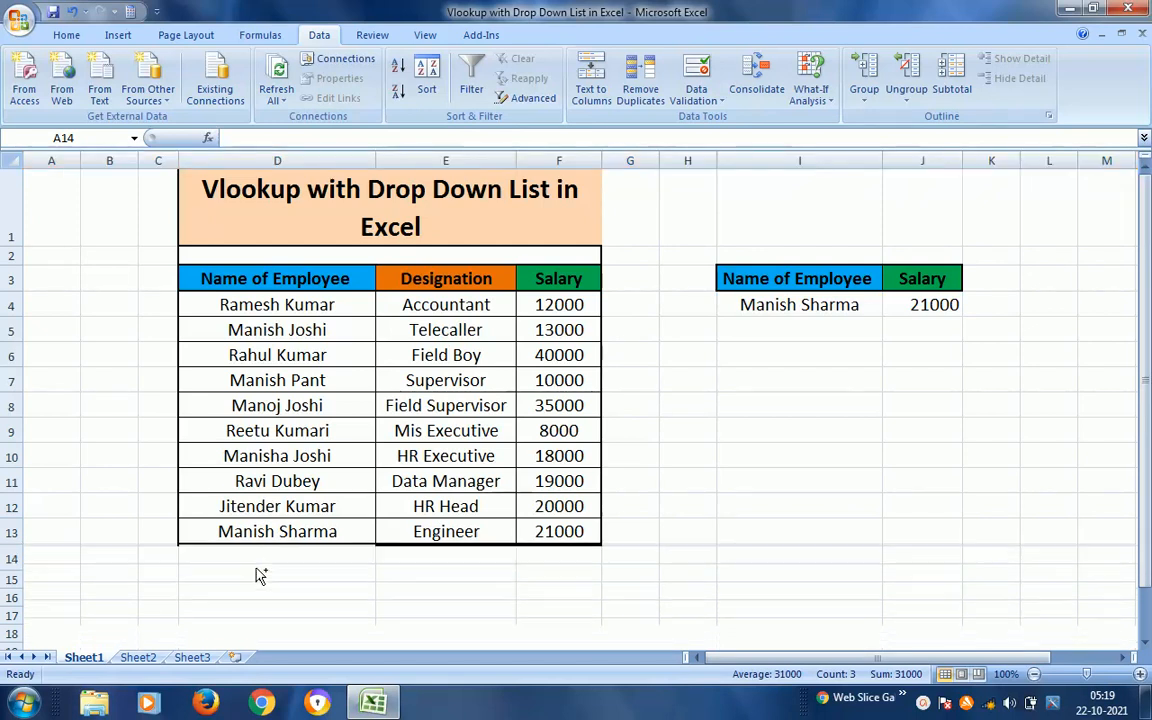
left_click(836, 304)
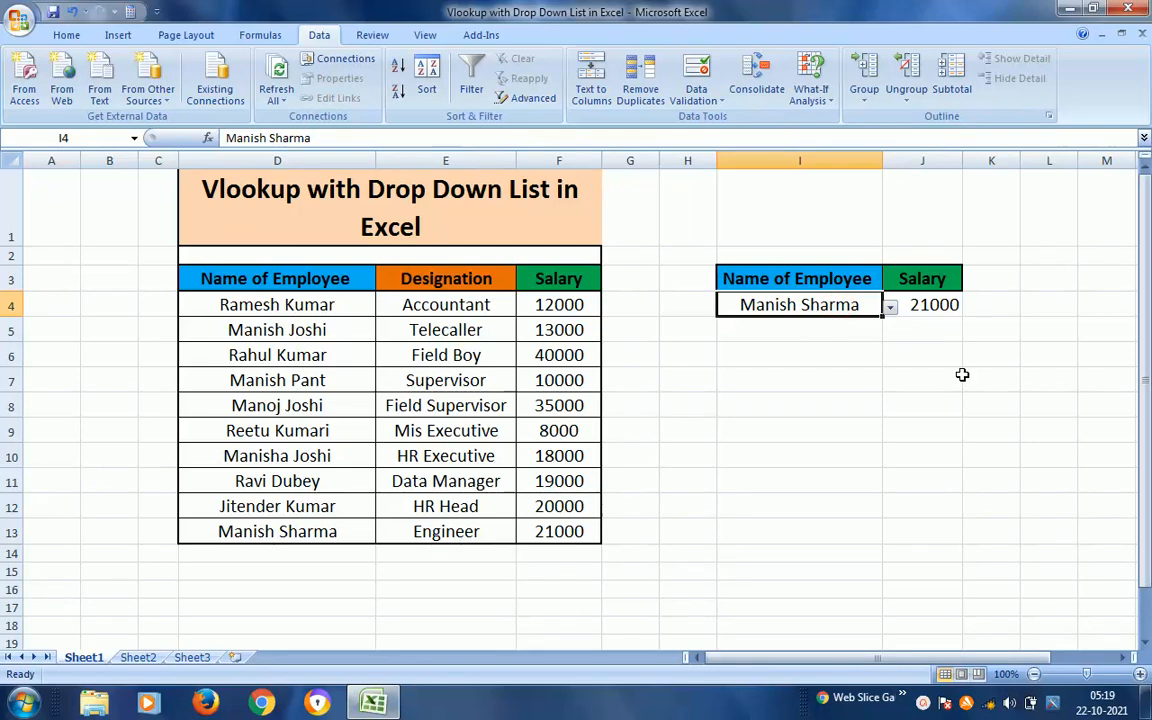
key("Right")
key("Left")
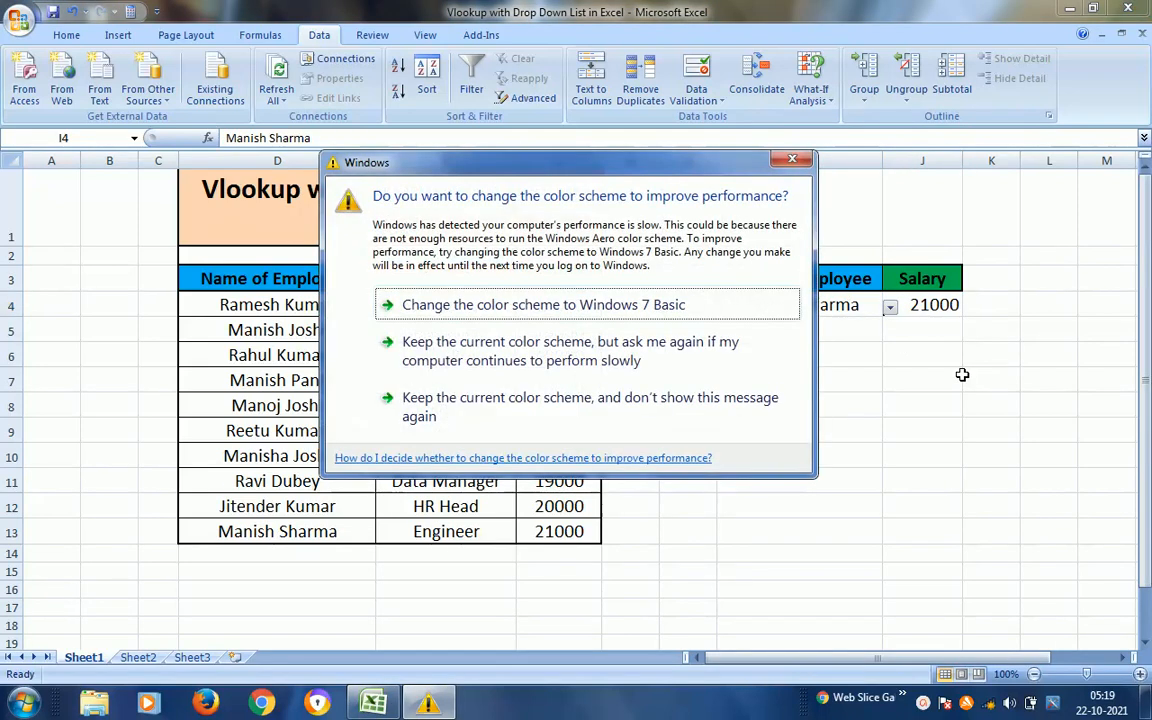
Step: Dismiss the Windows color scheme prompt and clear the VLOOKUP formula from salary cell J4
left_click(792, 160)
left_click(948, 305)
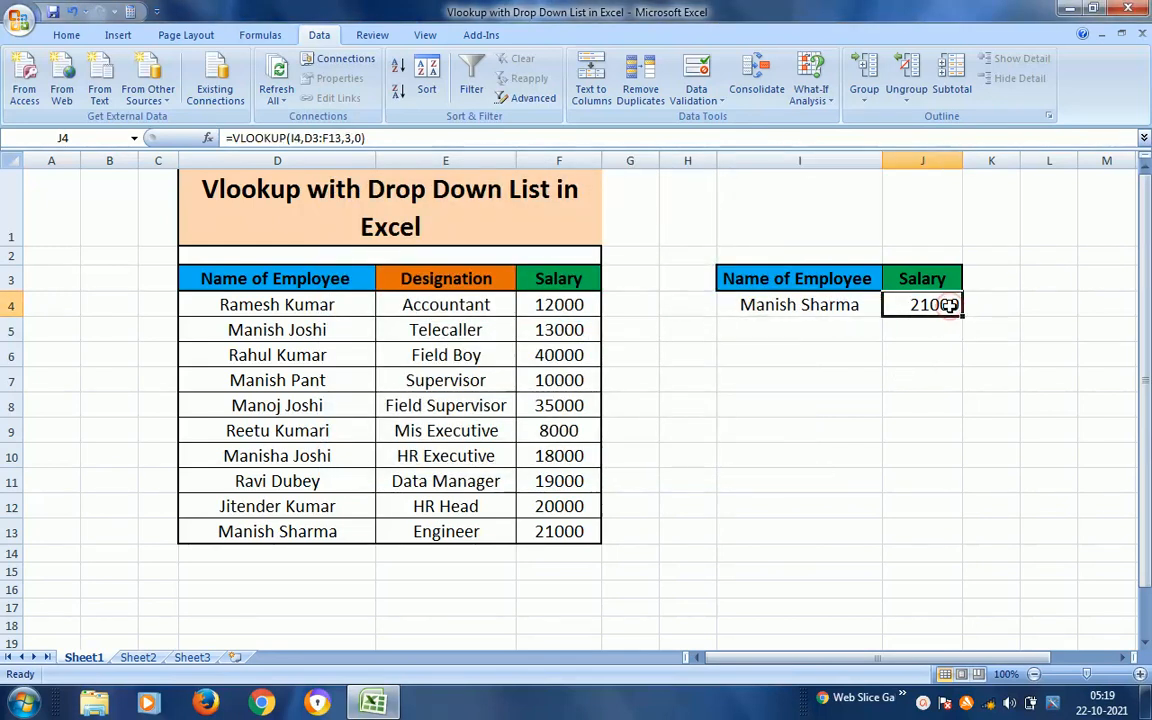
key("Delete")
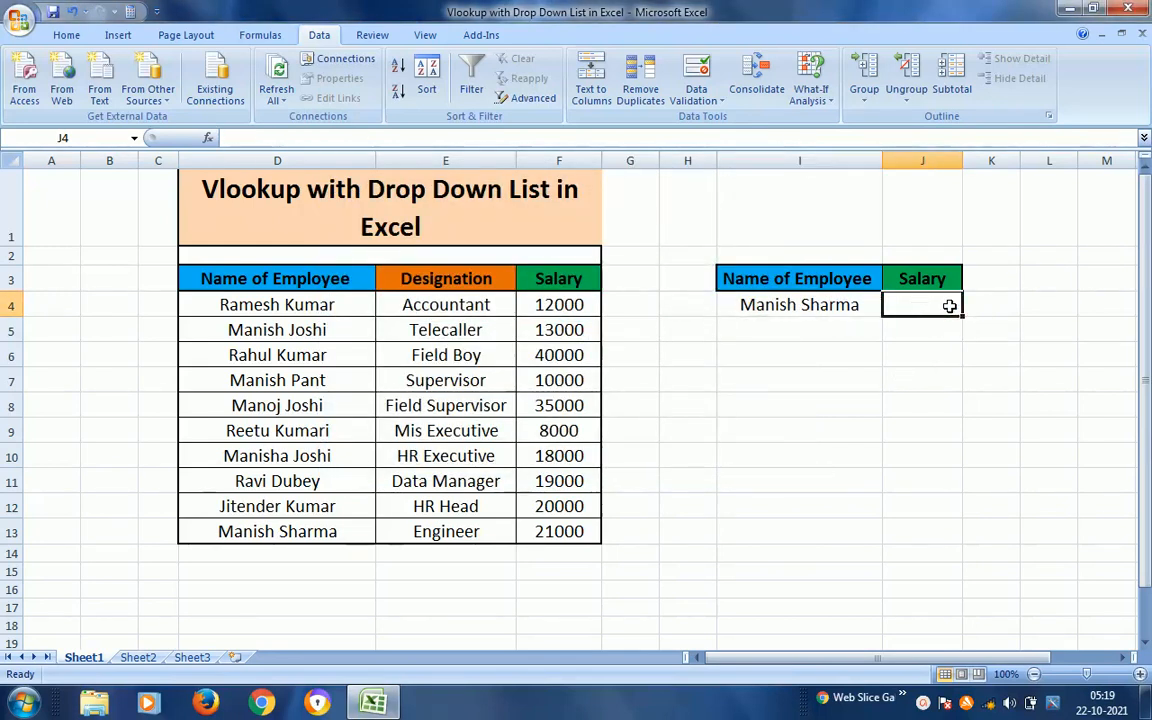
left_click(823, 333)
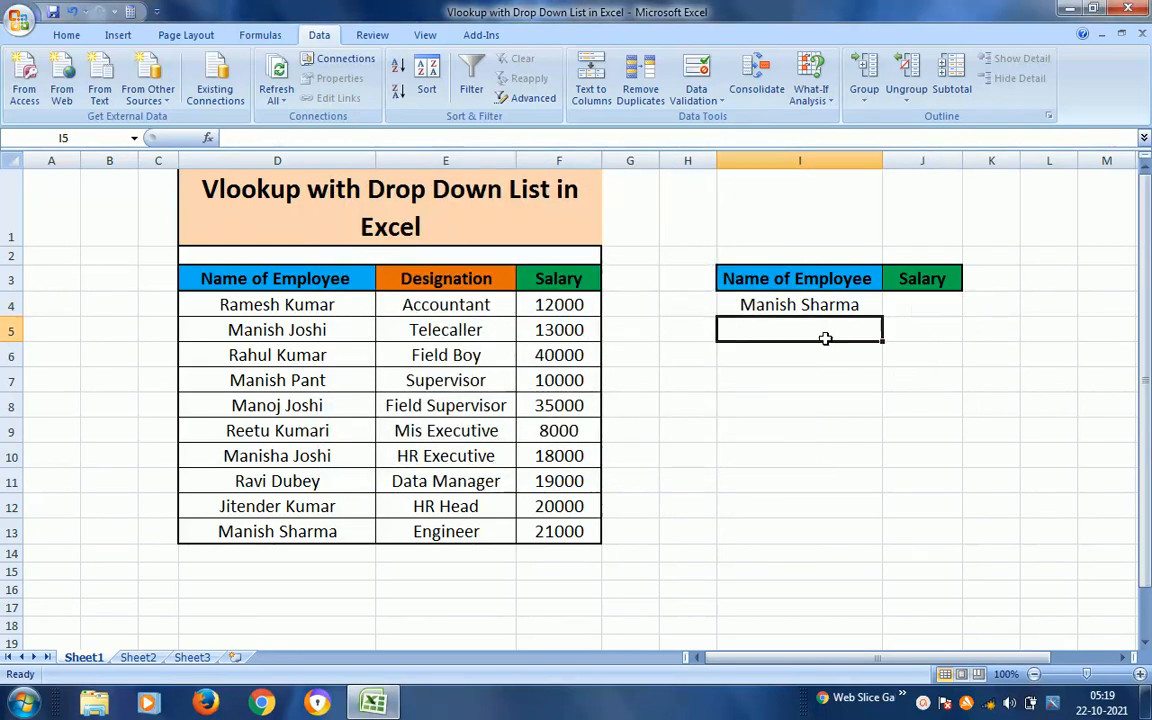
Step: Convert the employee range D3:F13 into an Excel table, keeping the option that it has headers
left_click(281, 279)
key("shift+Right")
key("shift+Right")
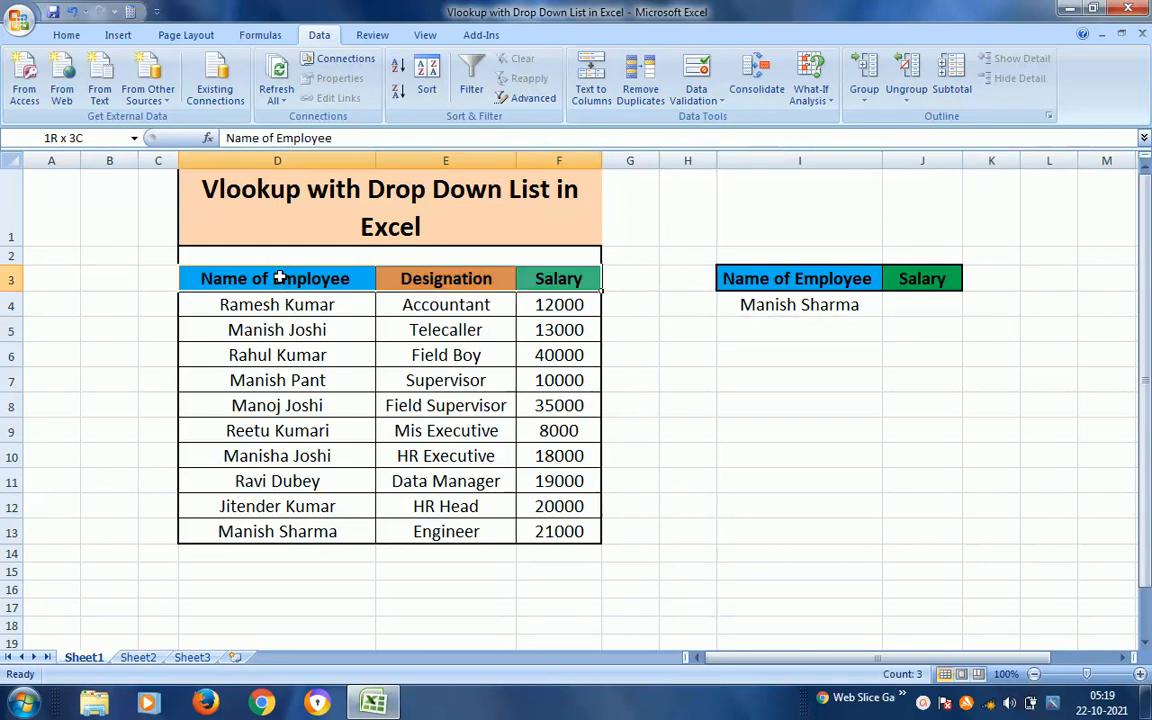
key("ctrl+shift+Down")
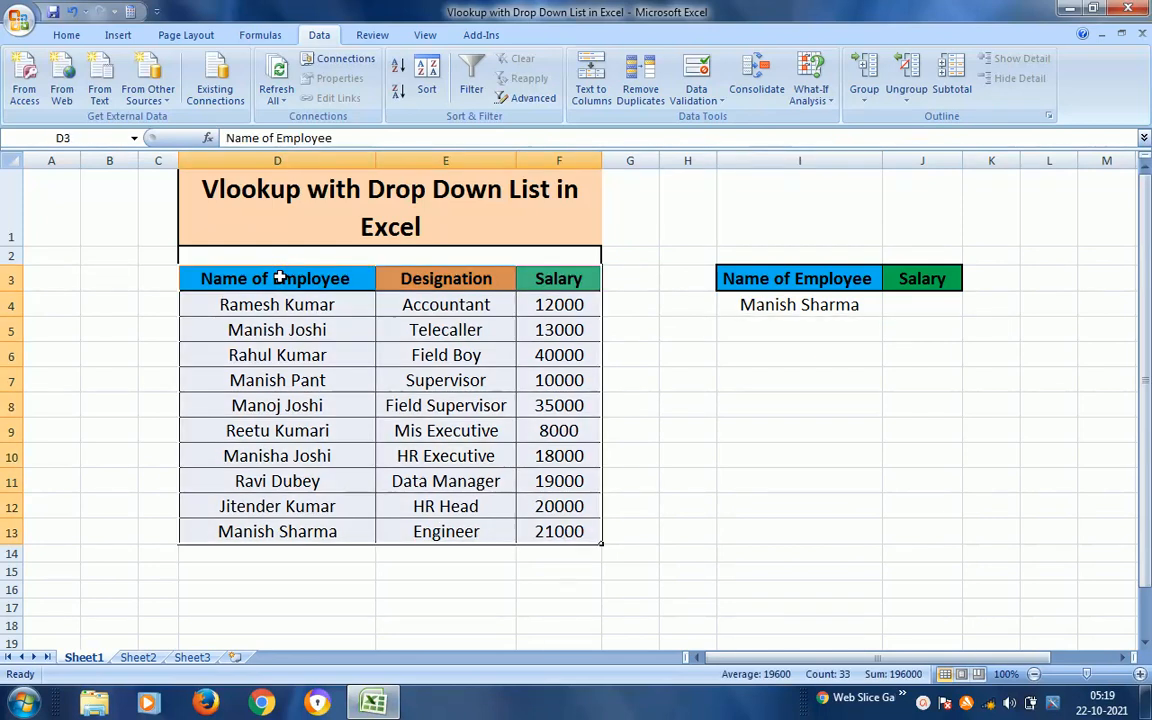
left_click(118, 36)
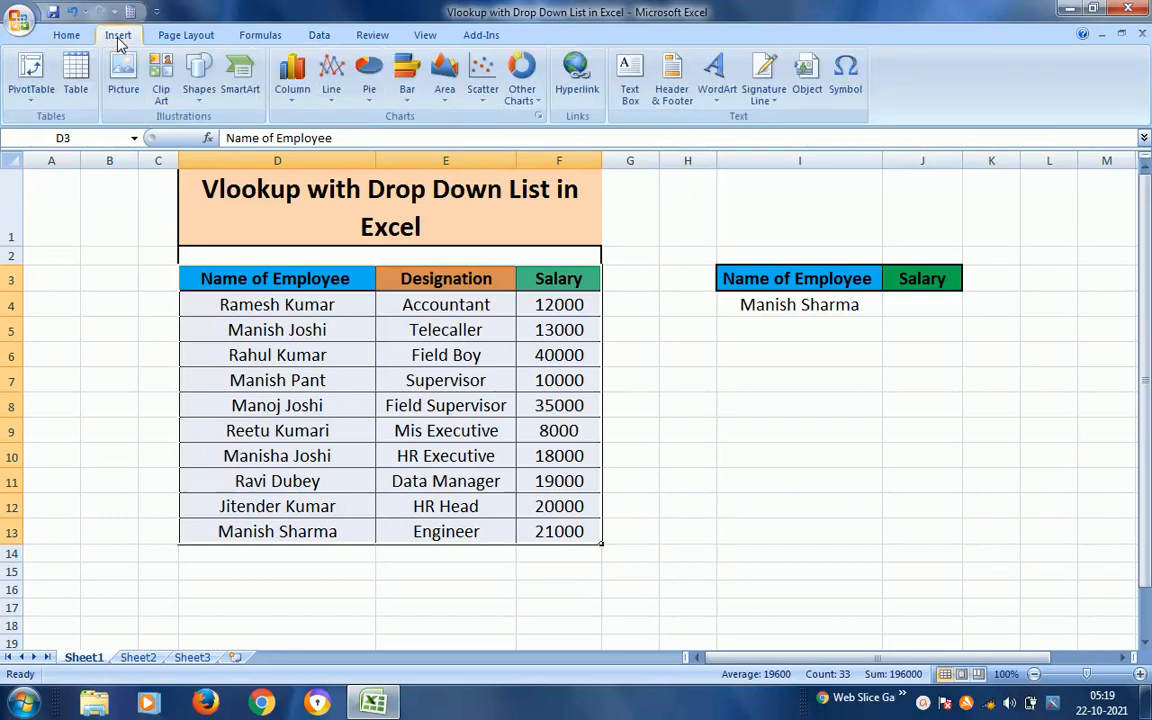
left_click(79, 82)
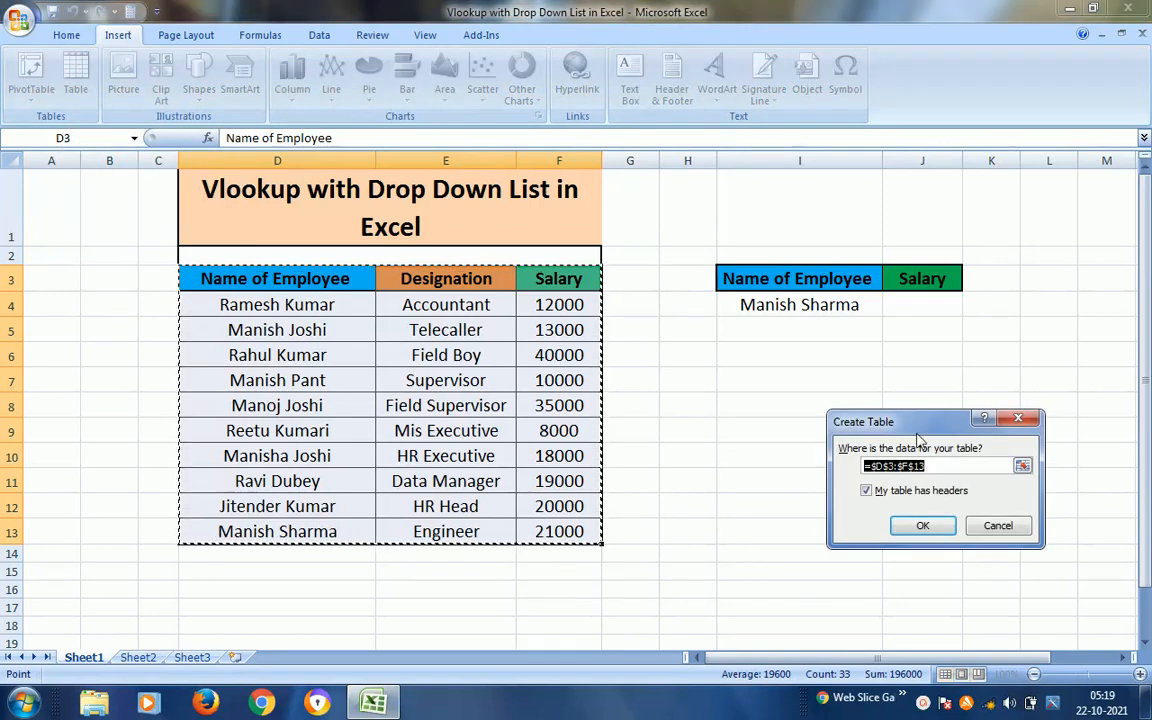
left_click_drag(918, 438, 978, 358)
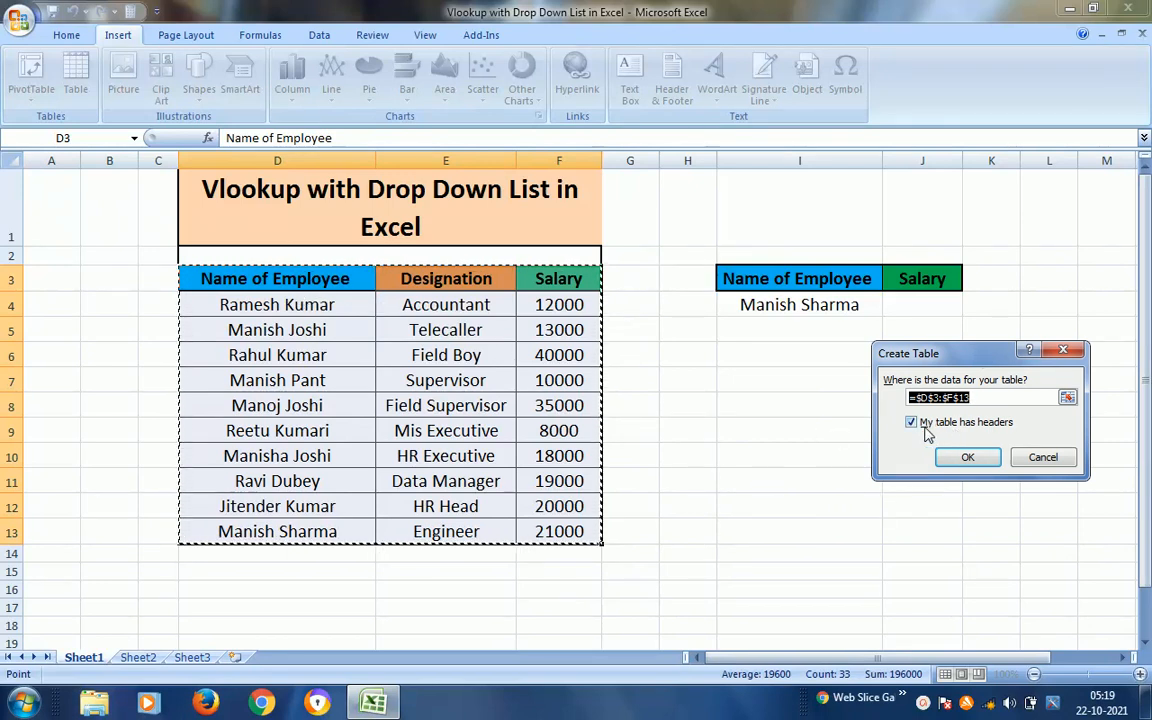
left_click(975, 462)
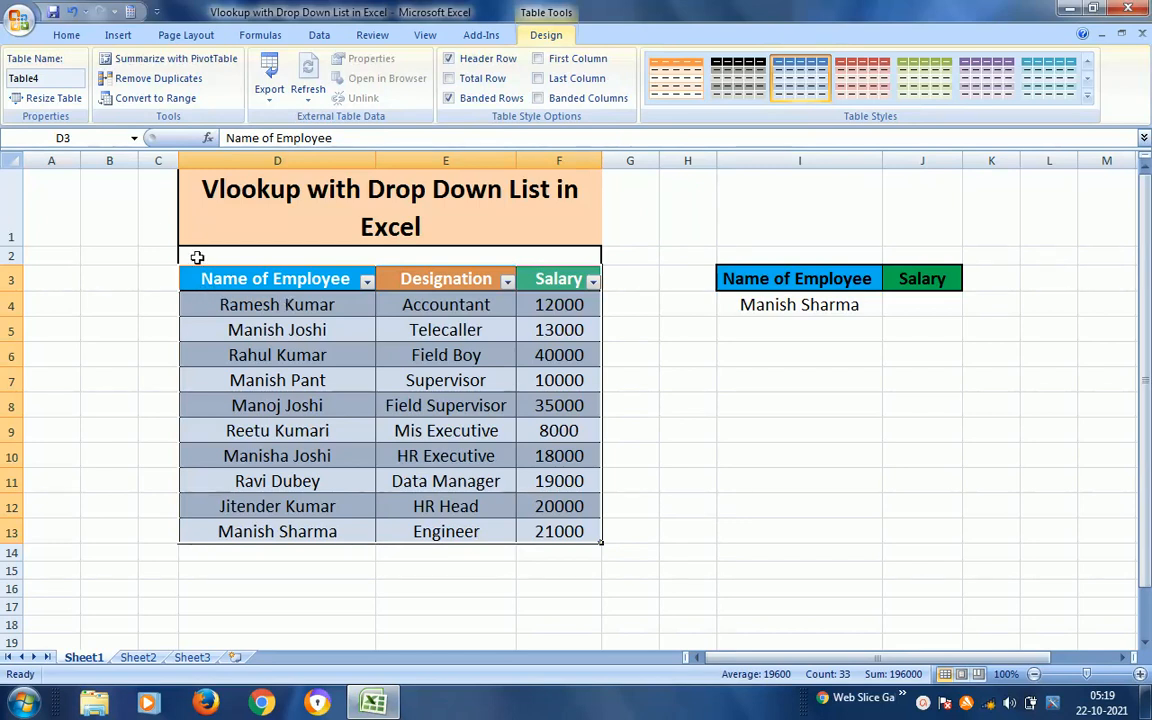
Step: Select the range named Table4 to check which cells the new employee table covers
left_click(134, 140)
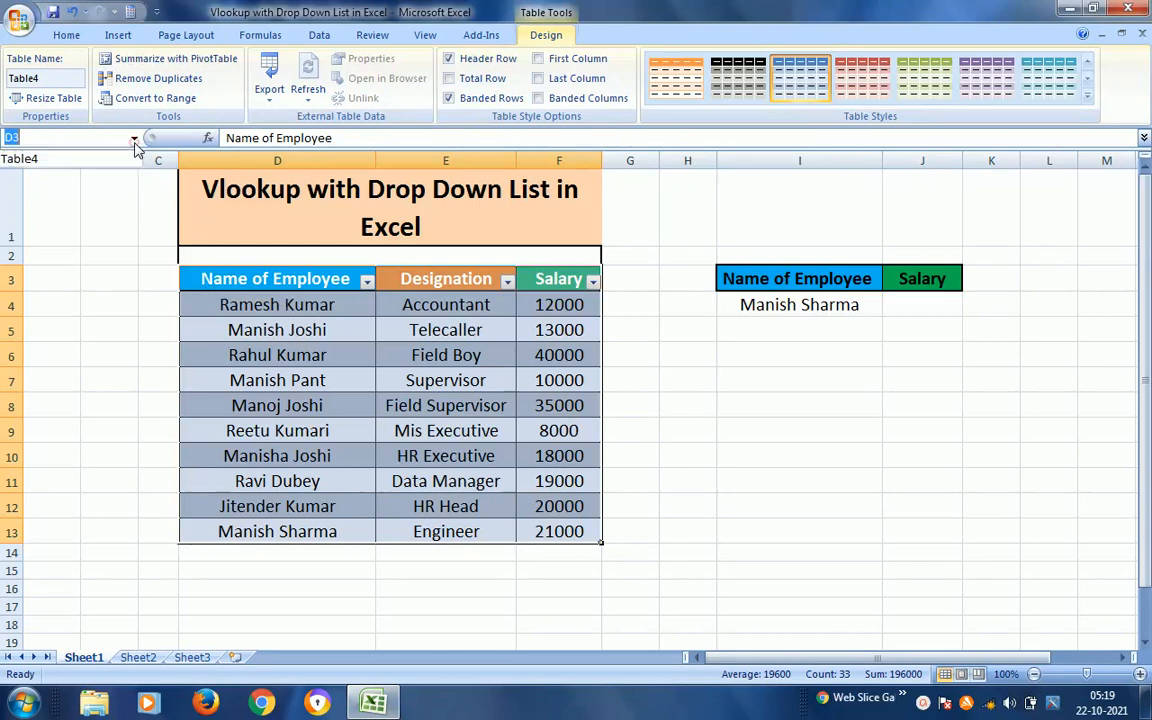
left_click(62, 170)
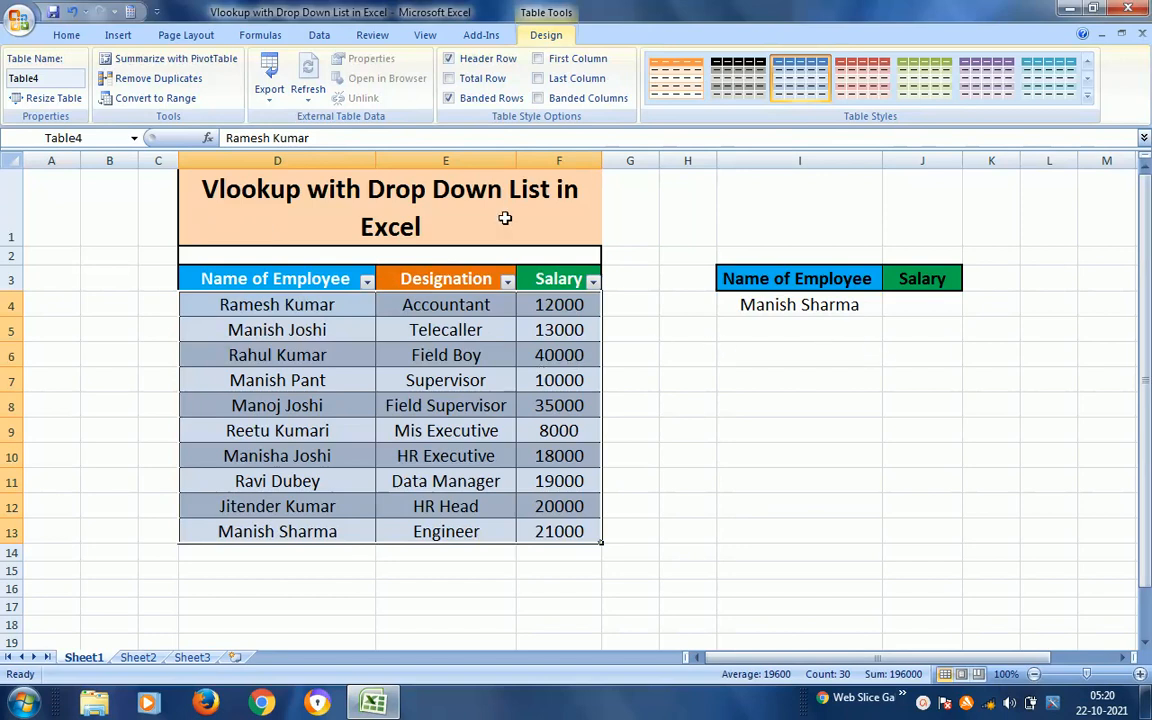
left_click(67, 37)
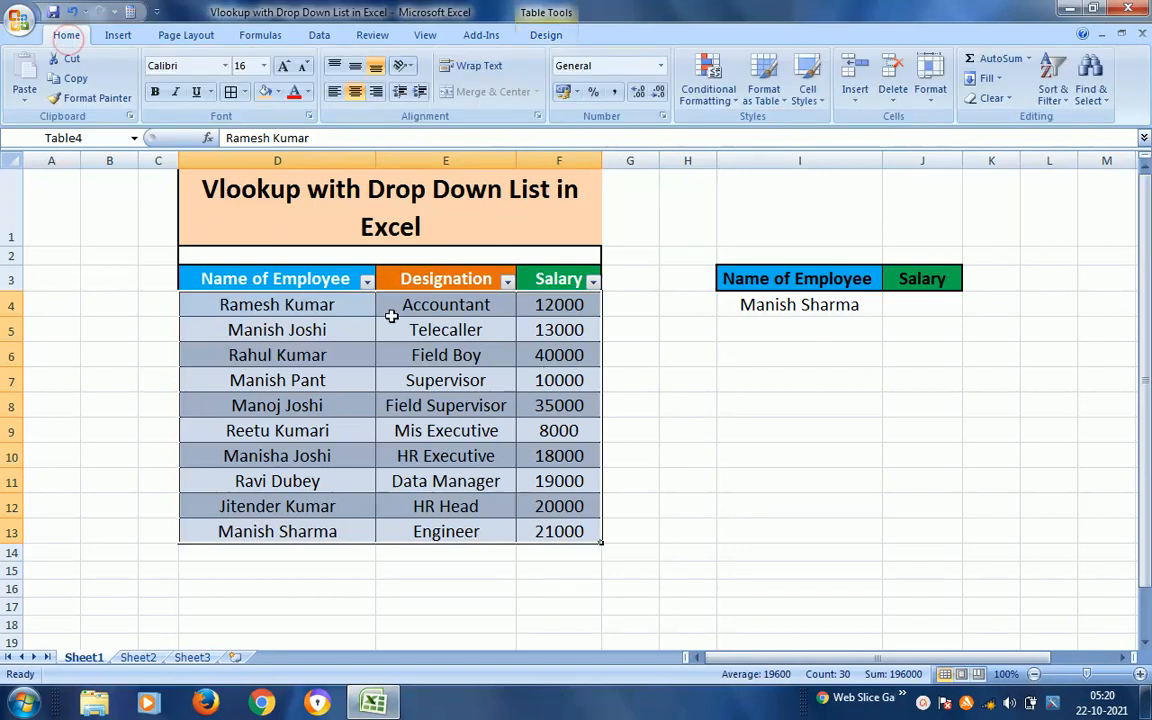
Step: Start a VLOOKUP formula in J4 with the employee name cell I4 as the lookup value
left_click(901, 304)
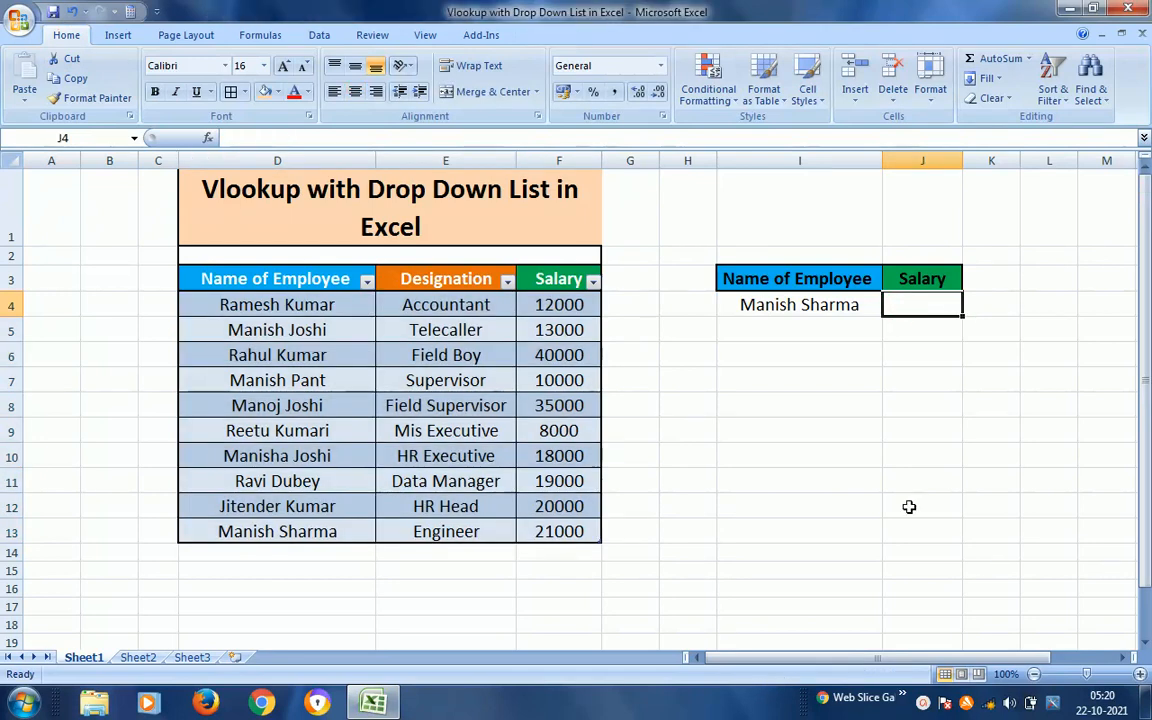
type("=")
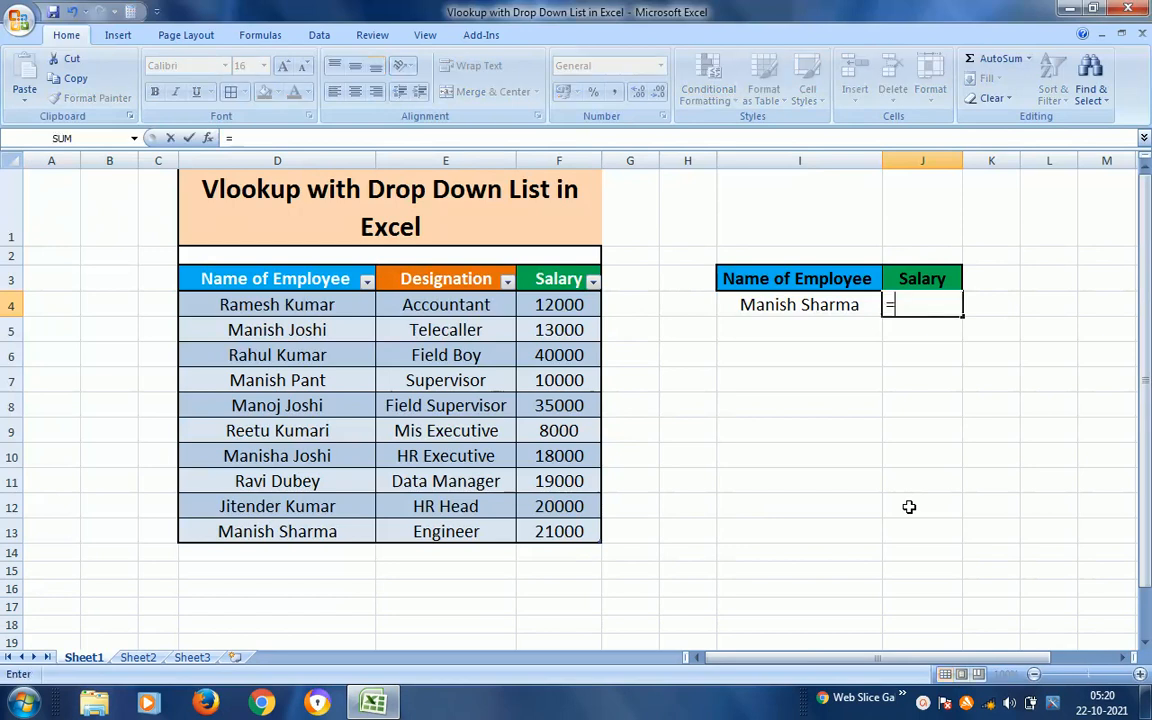
type("v")
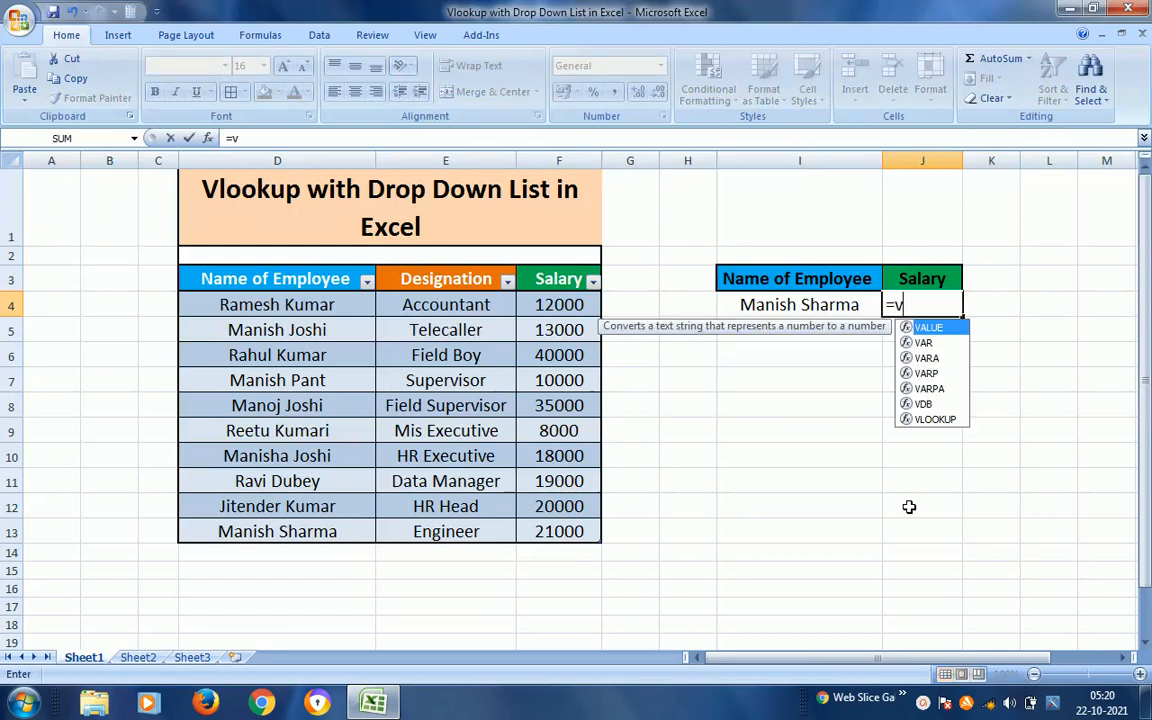
left_click(930, 420)
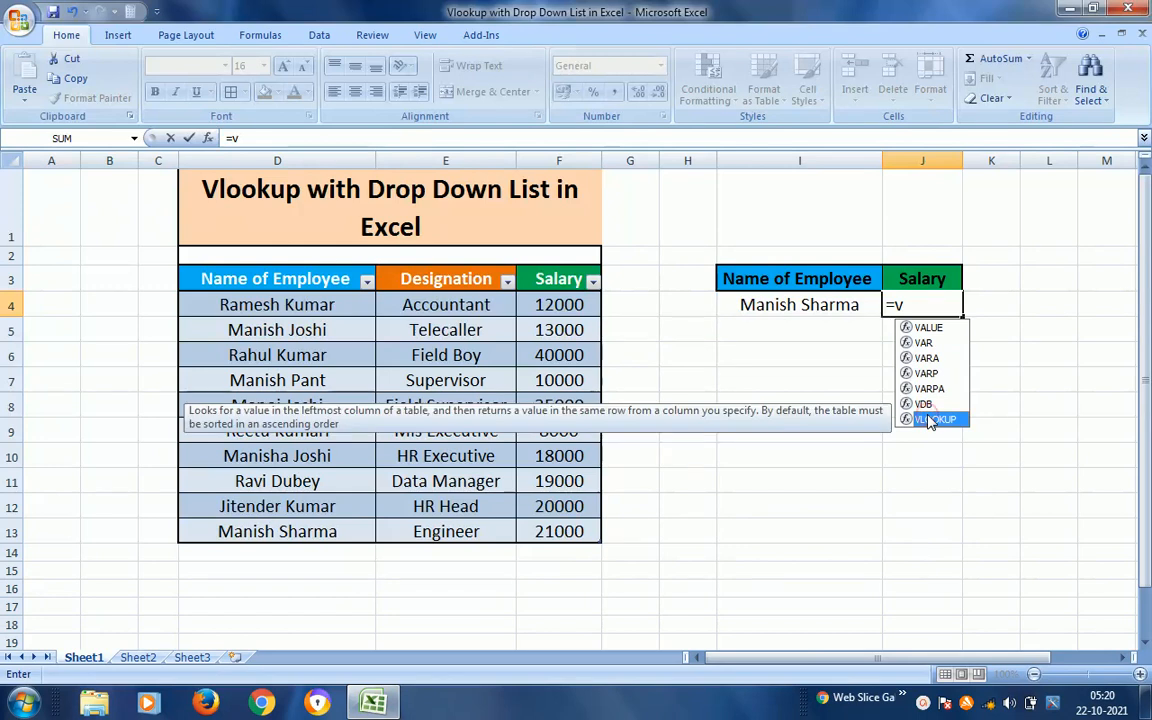
double_click(930, 420)
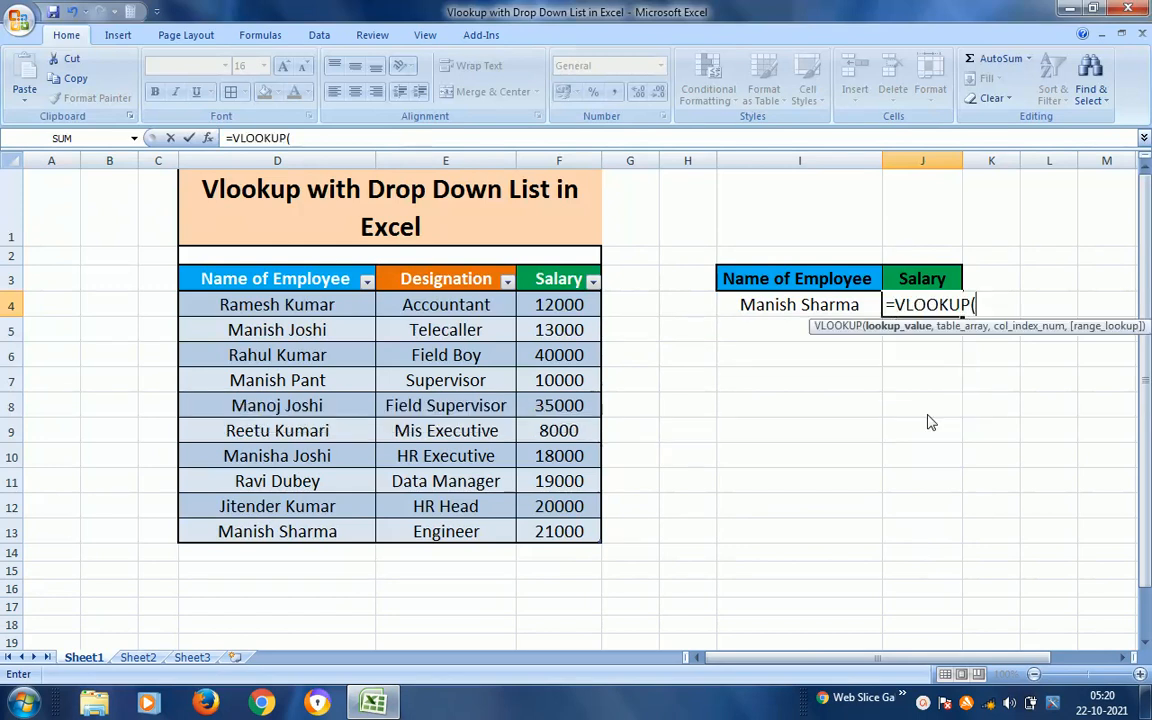
left_click(763, 304)
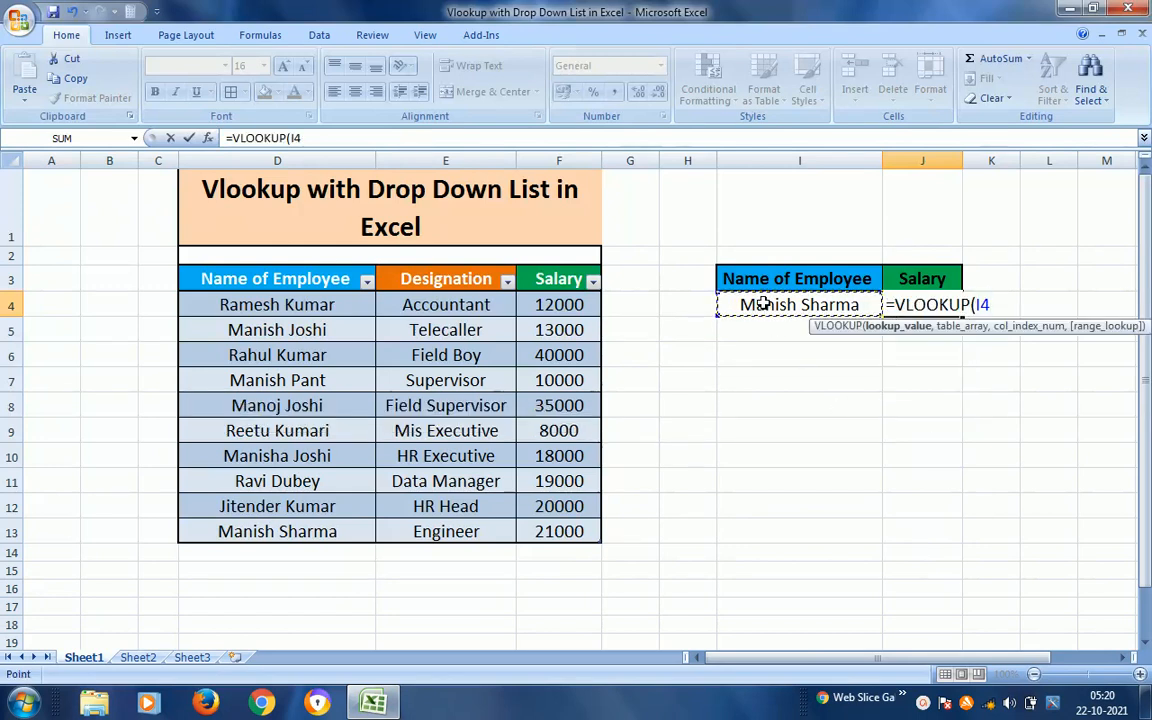
type(",")
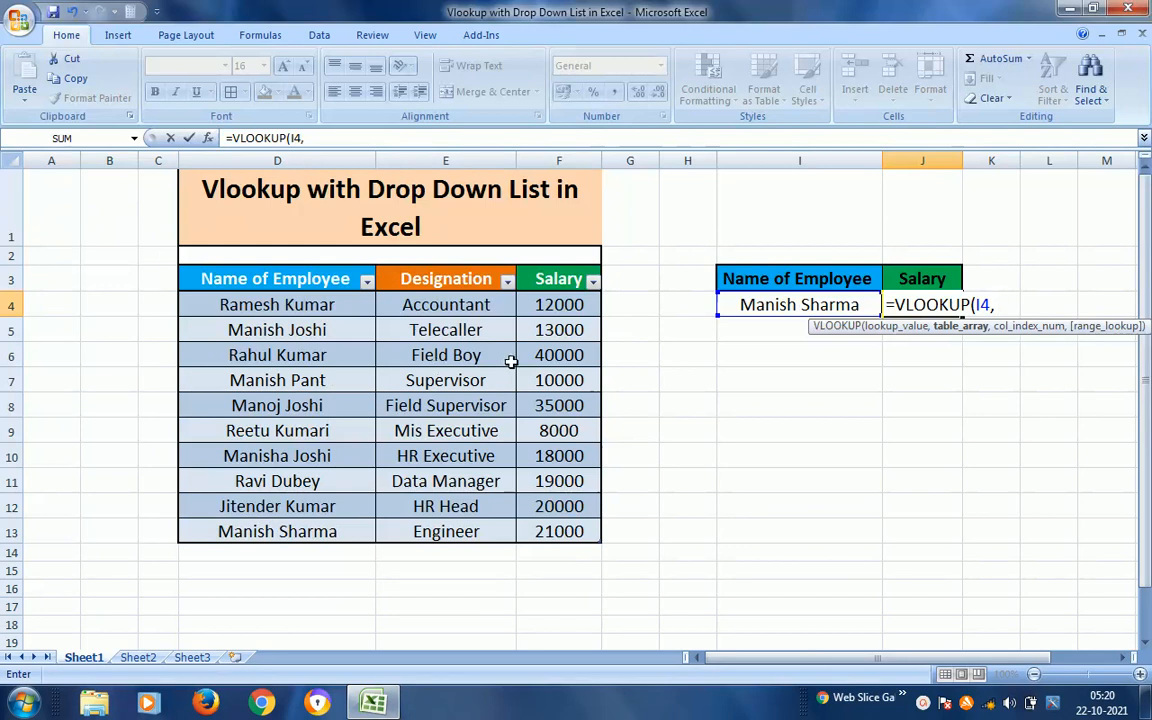
Step: Add Table4 as the table array of J4's VLOOKUP formula, dismissing the Windows color scheme prompt
type("t")
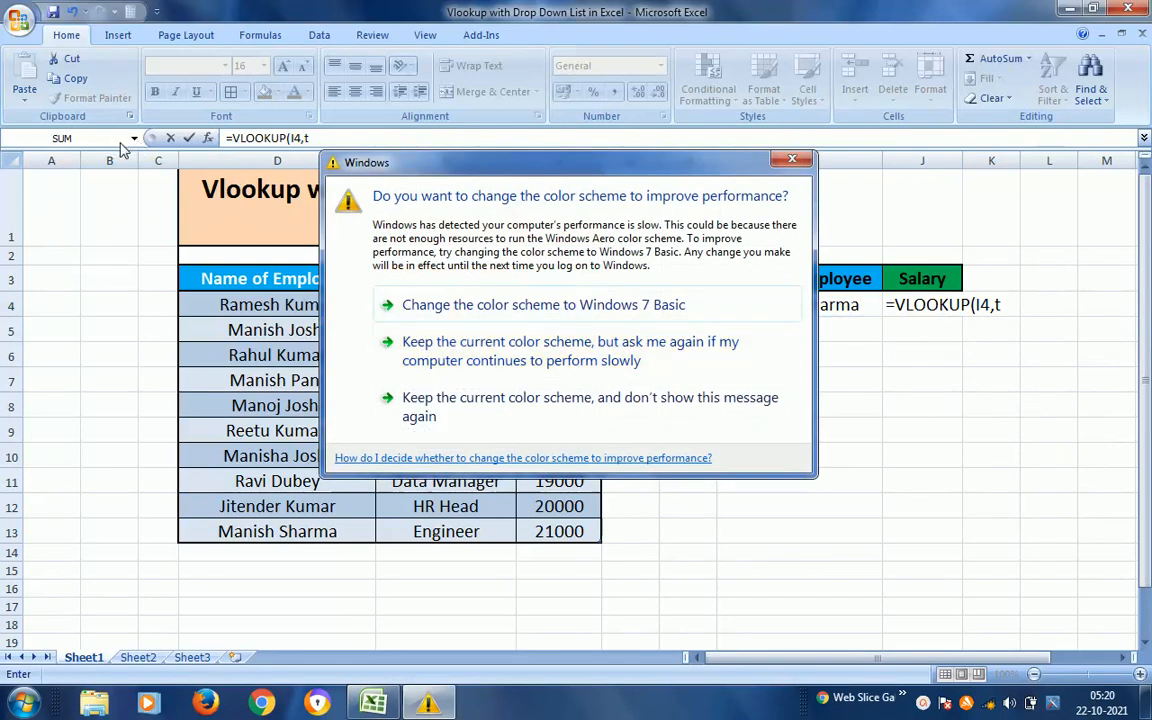
left_click(795, 160)
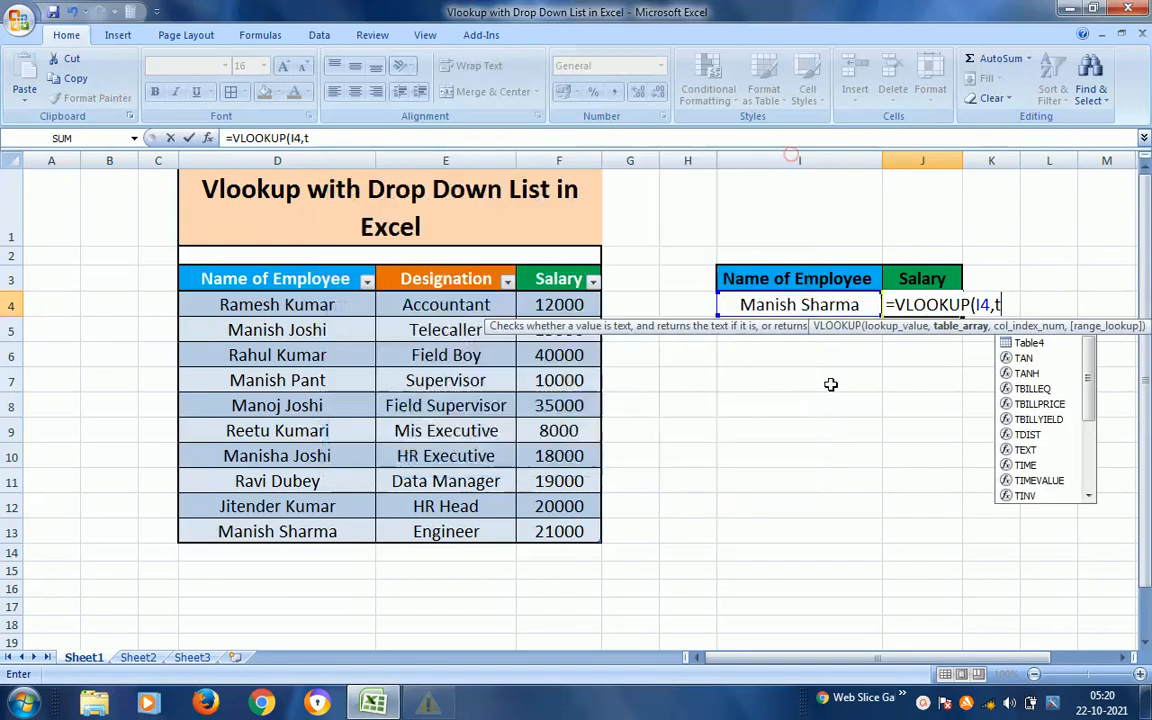
left_click(1043, 345)
double_click(1042, 345)
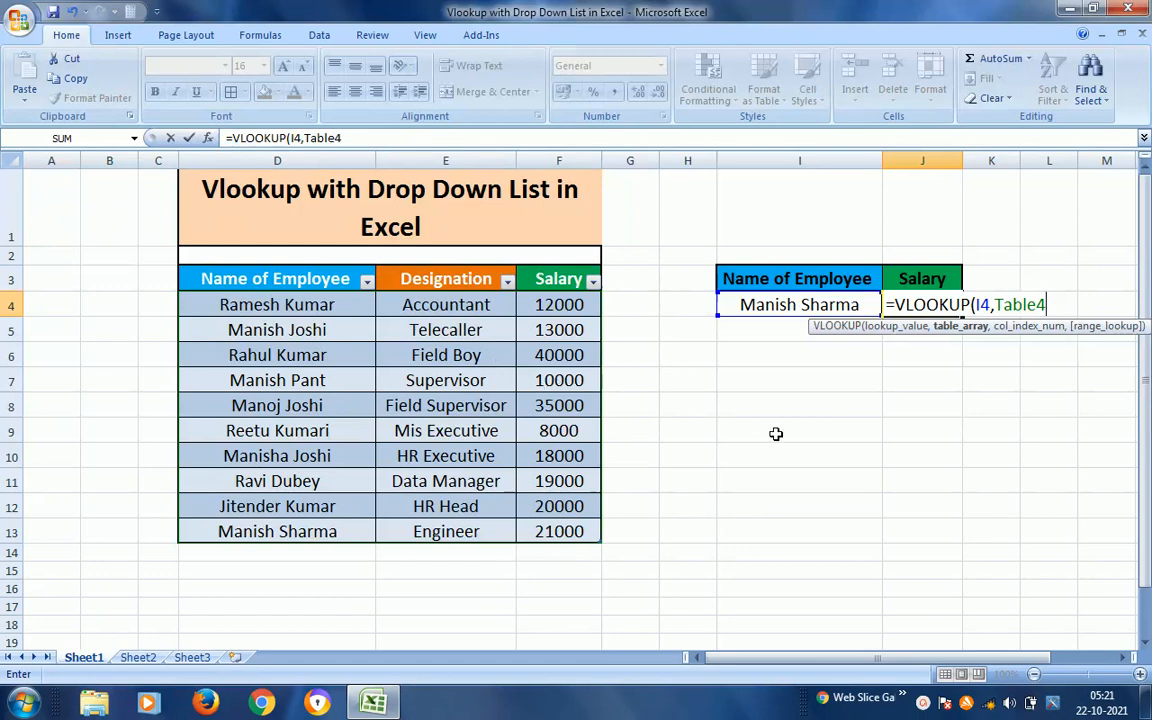
type(",")
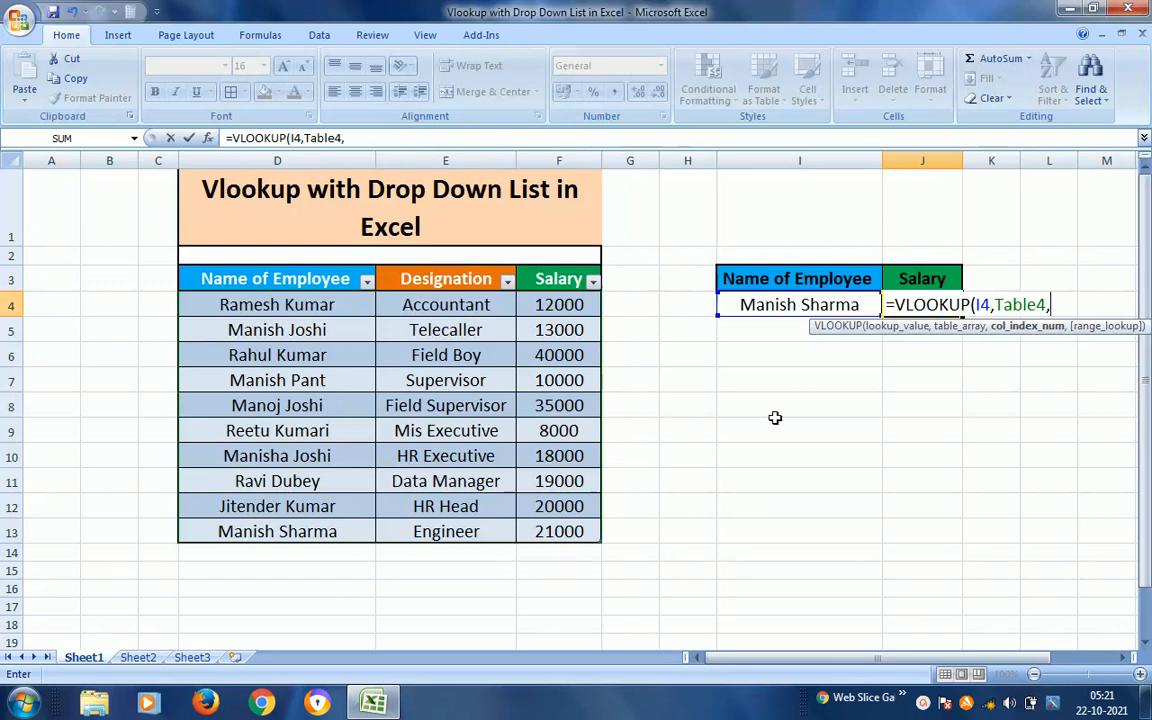
Step: Complete J4's VLOOKUP with column index 3 and the exact-match option FALSE, and commit the formula
type("3,")
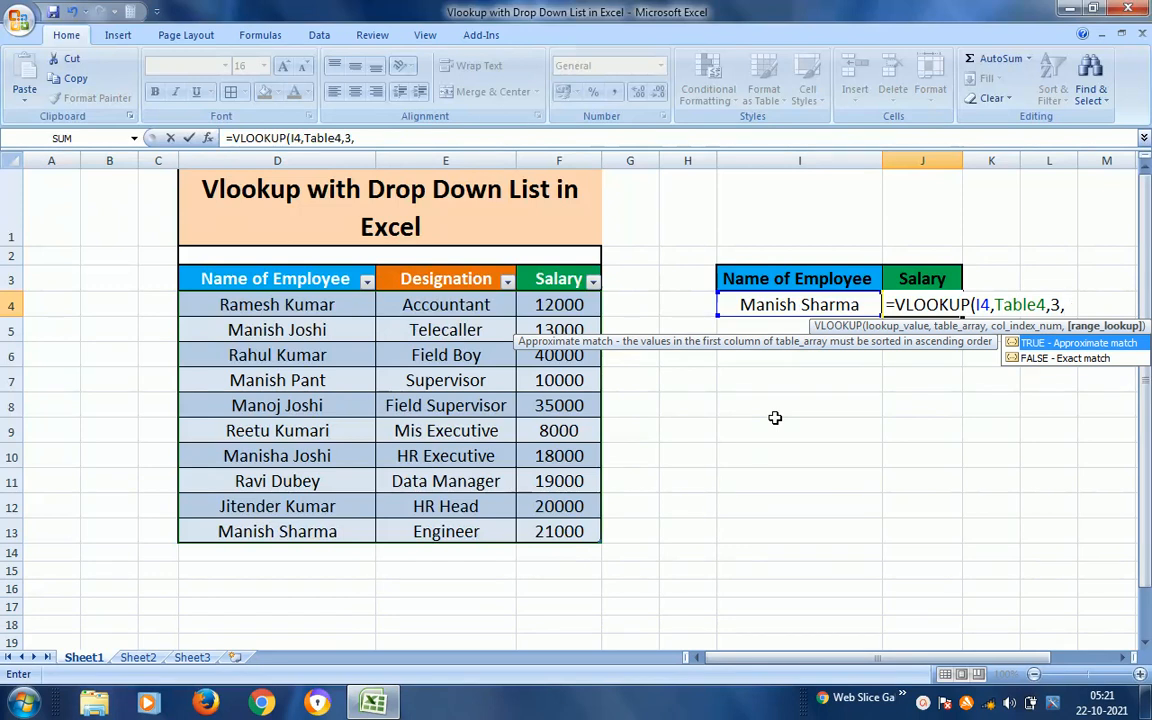
key("Down")
key("Tab")
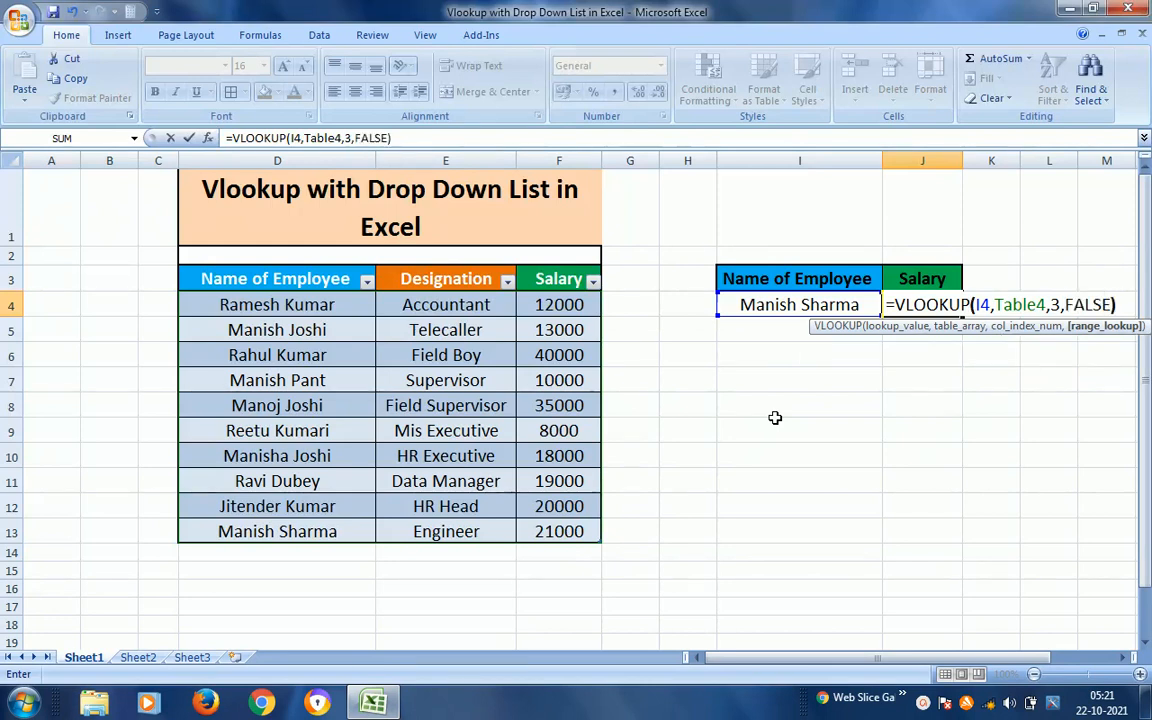
key("ctrl+Return")
Step: Test the salary lookup by choosing the employees from D9, D11 and D9 again in I4's drop-down list
key("Left")
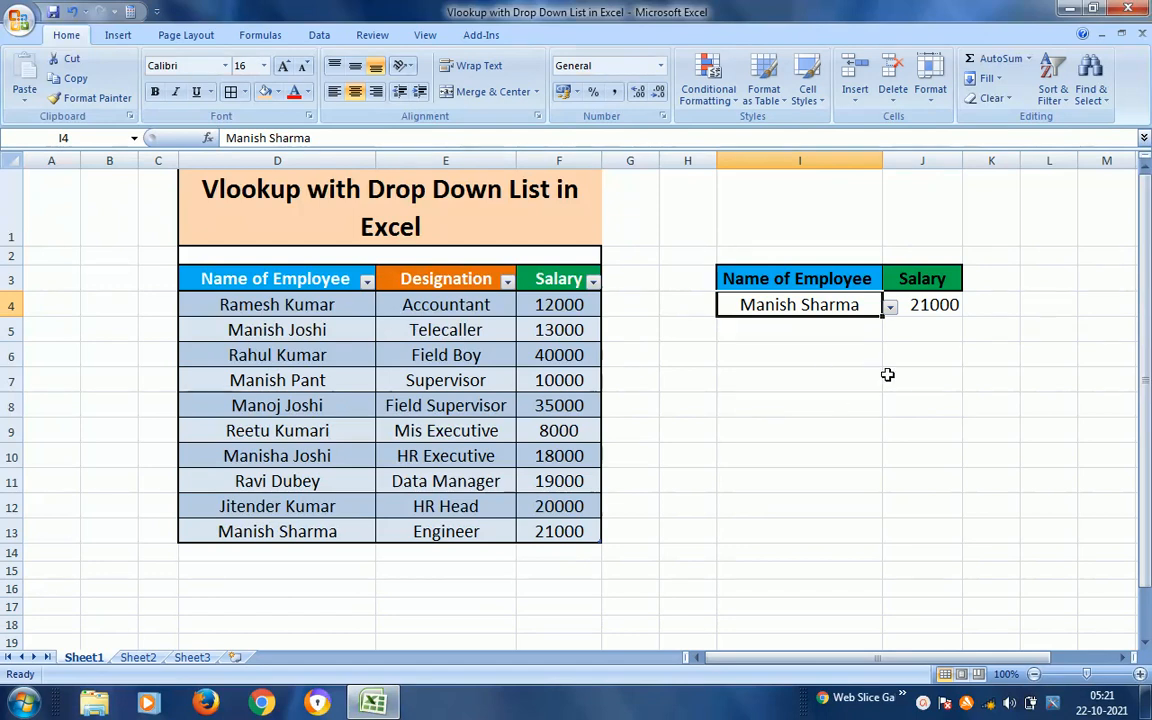
left_click(889, 307)
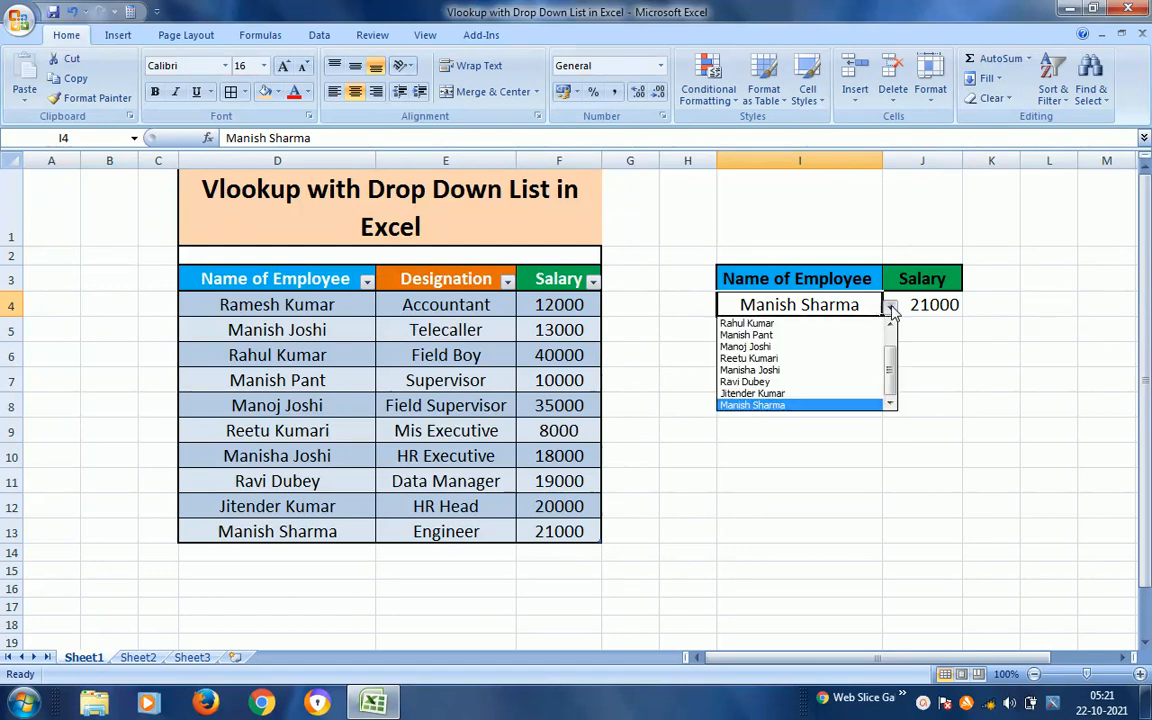
left_click(770, 360)
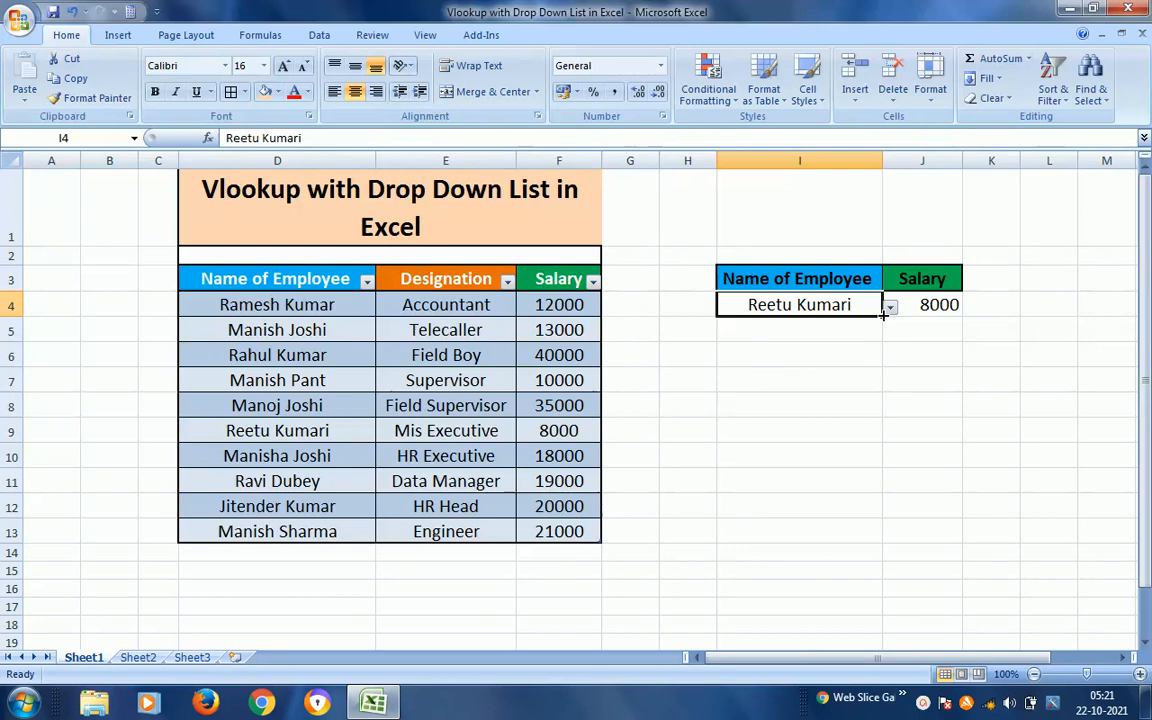
left_click(890, 309)
left_click(785, 381)
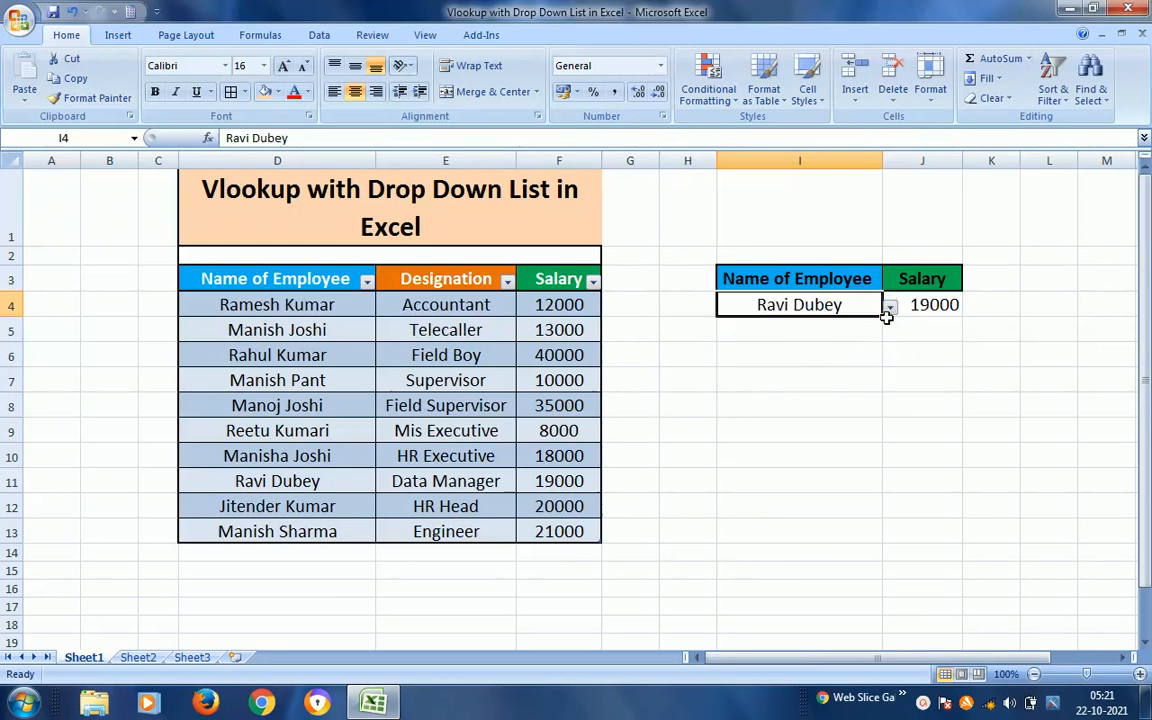
left_click(890, 309)
left_click(806, 357)
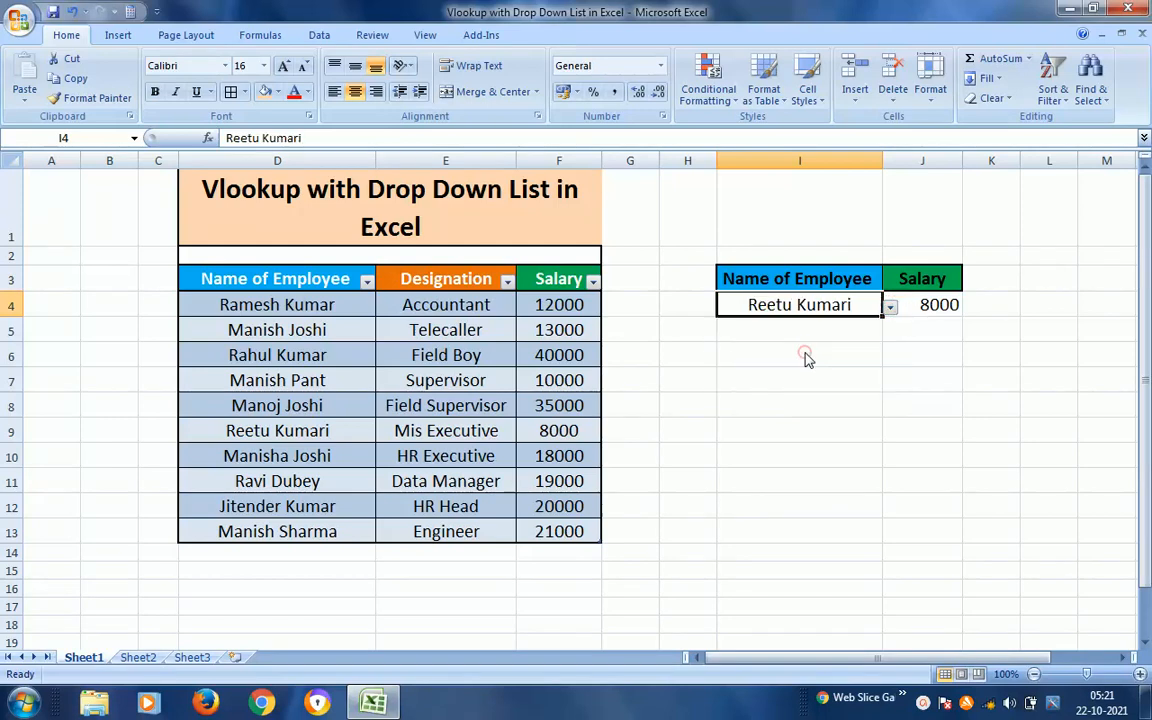
Step: Add a new employee's name in D14, directly below the last row of the employee table
left_click(257, 556)
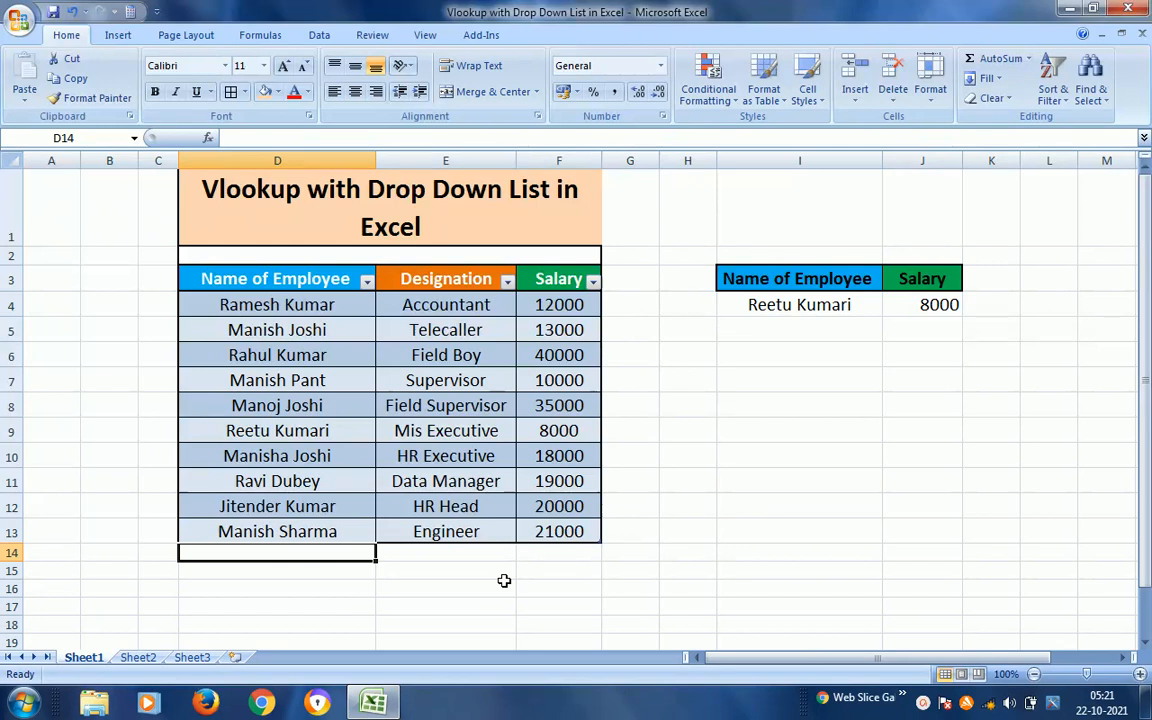
left_click(848, 305)
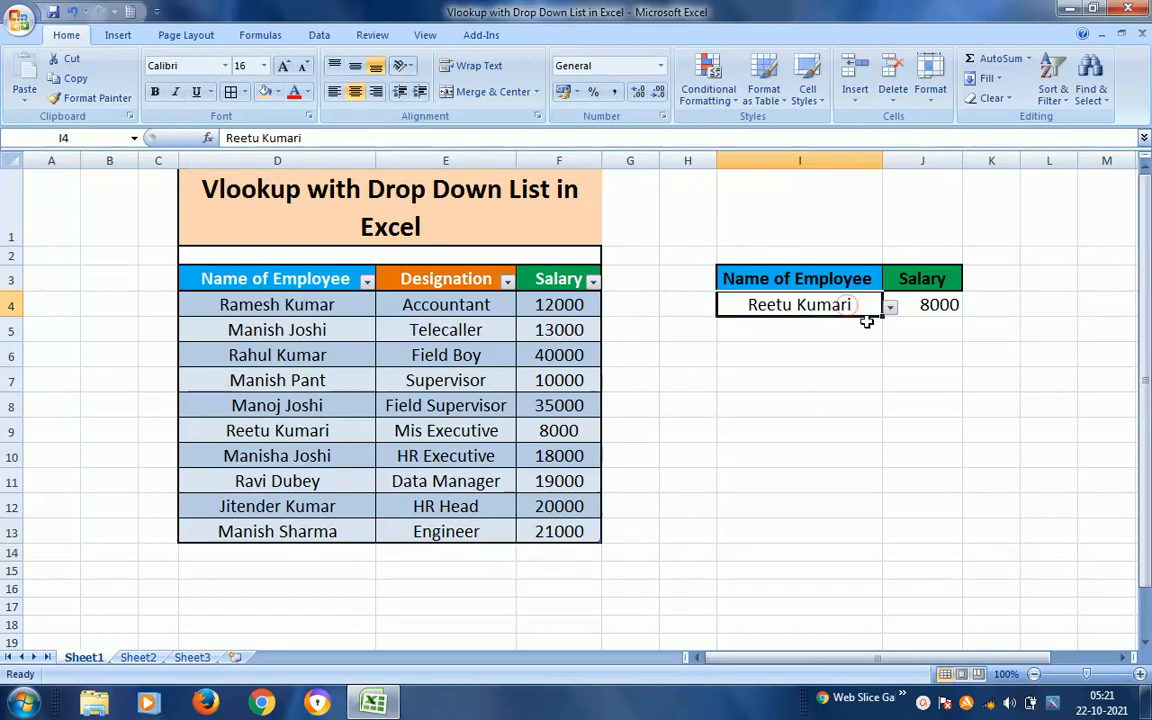
left_click(325, 553)
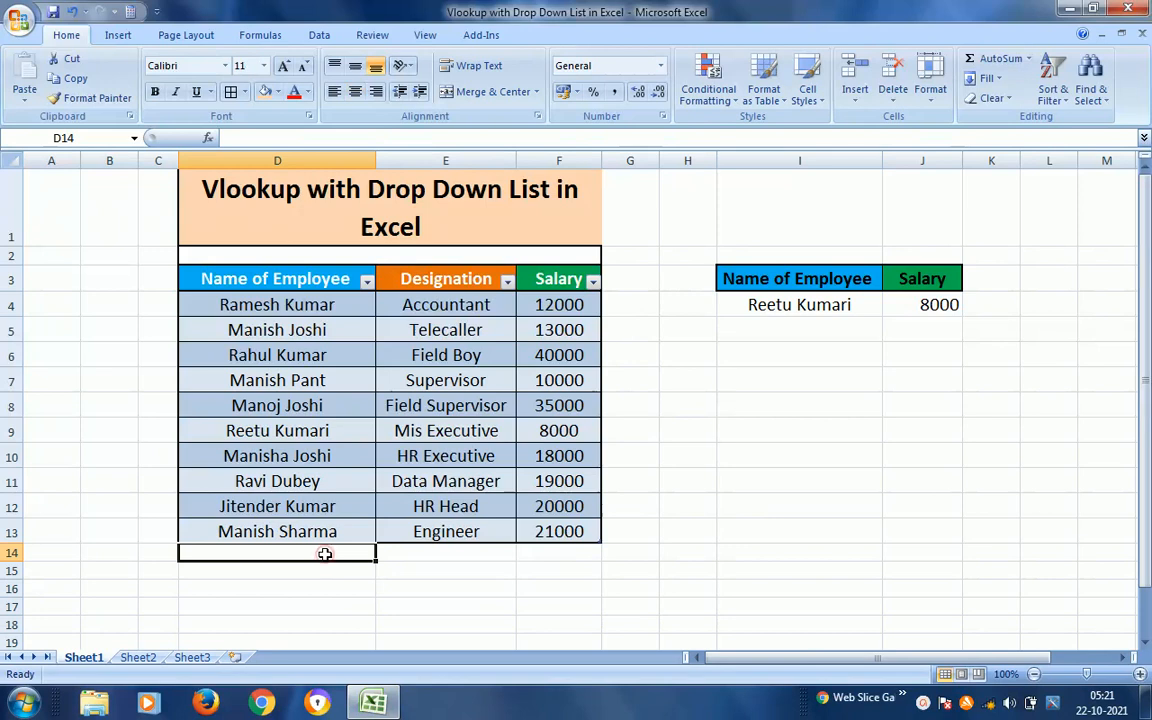
type("om")
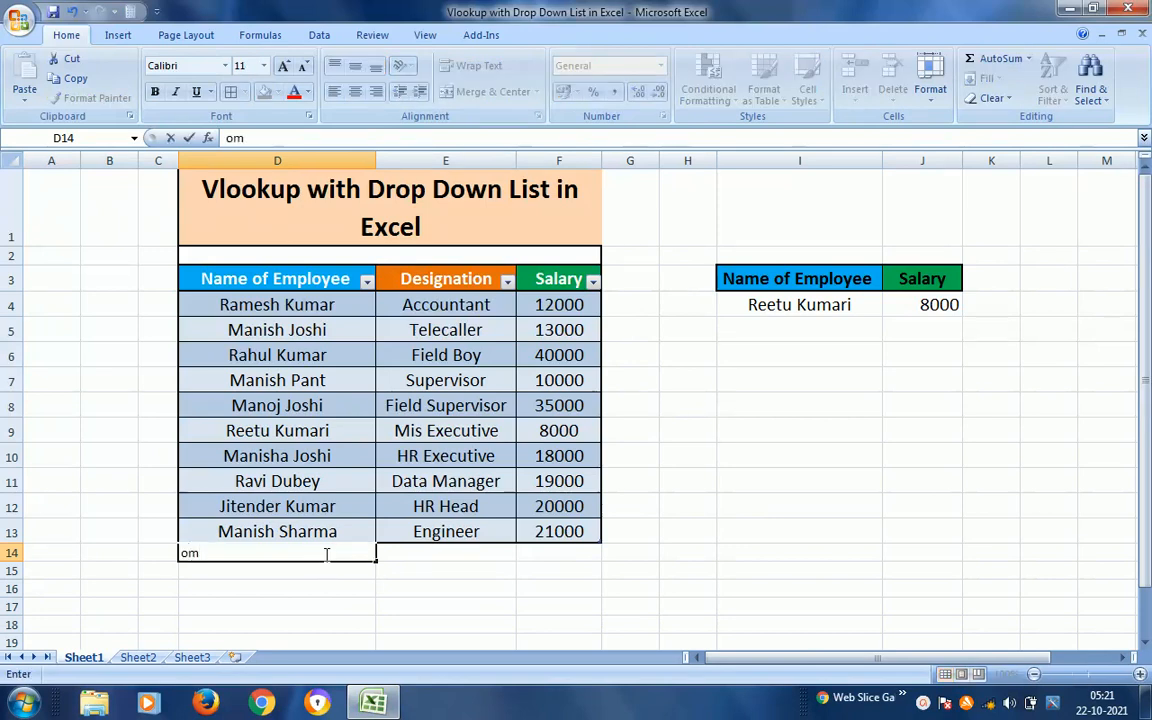
key("Return")
Step: Copy the designation Engineer from E13 into E14 for the new employee
key("Up")
key("Right")
key("Up")
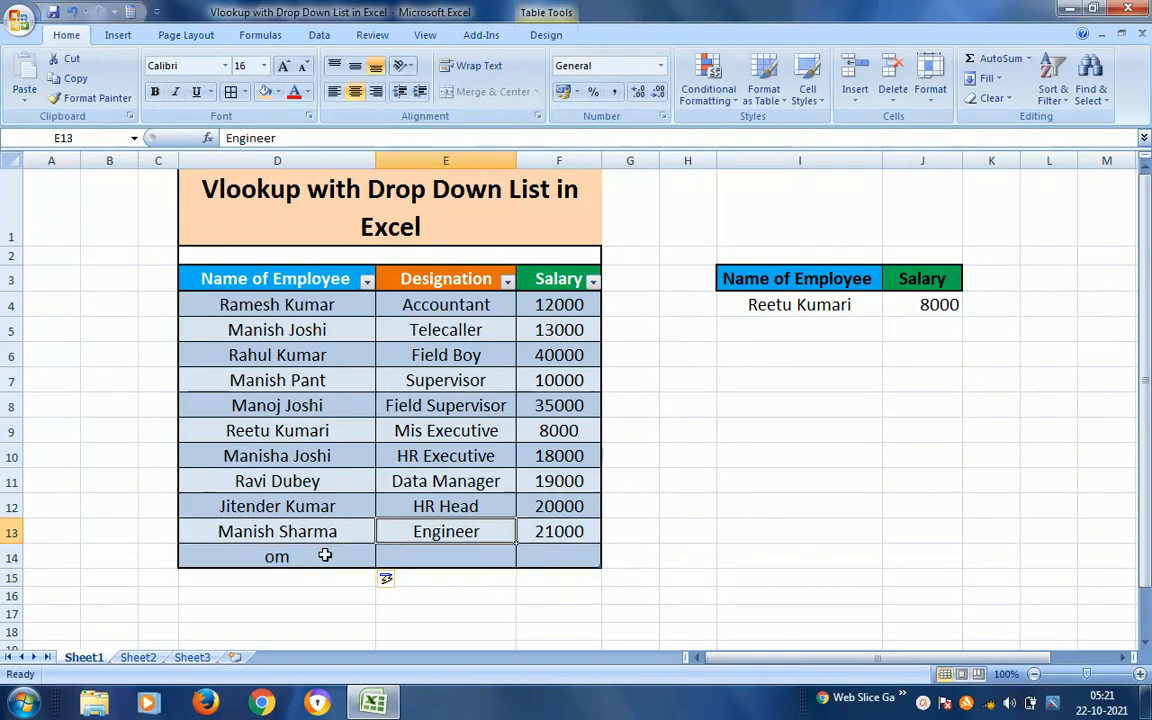
key("ctrl+c")
key("Down")
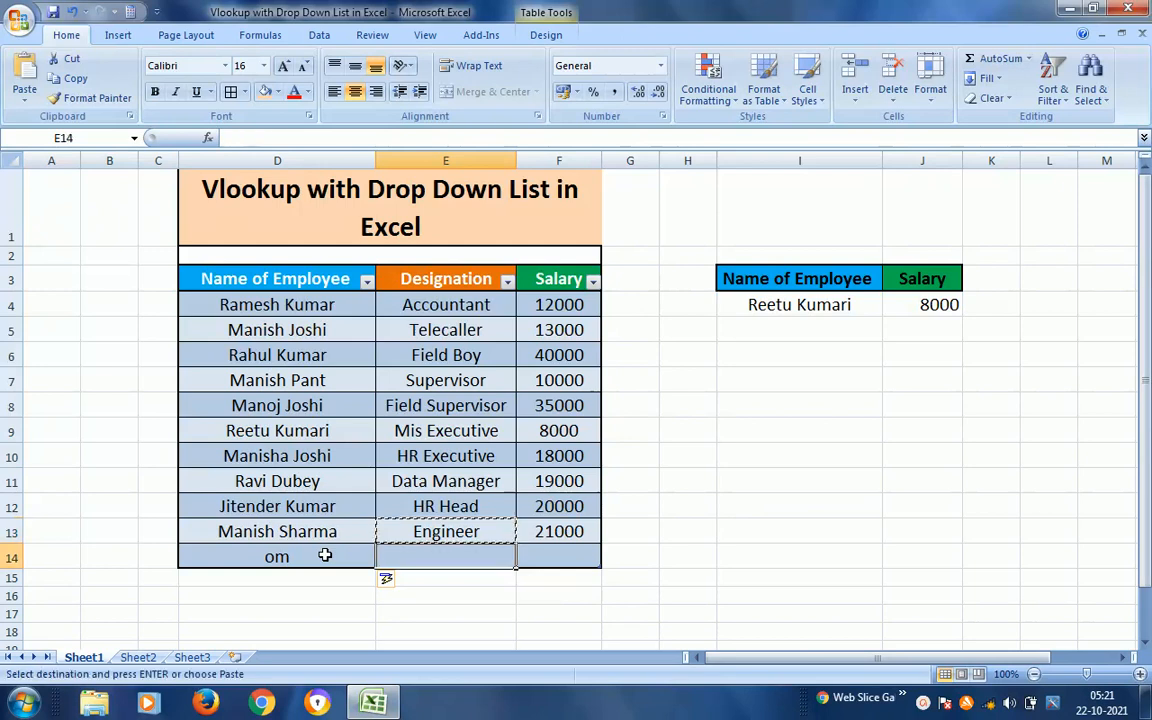
key("ctrl+v")
key("Escape")
Step: Copy the salary from F13 into F14 for the new employee
key("Up")
key("Right")
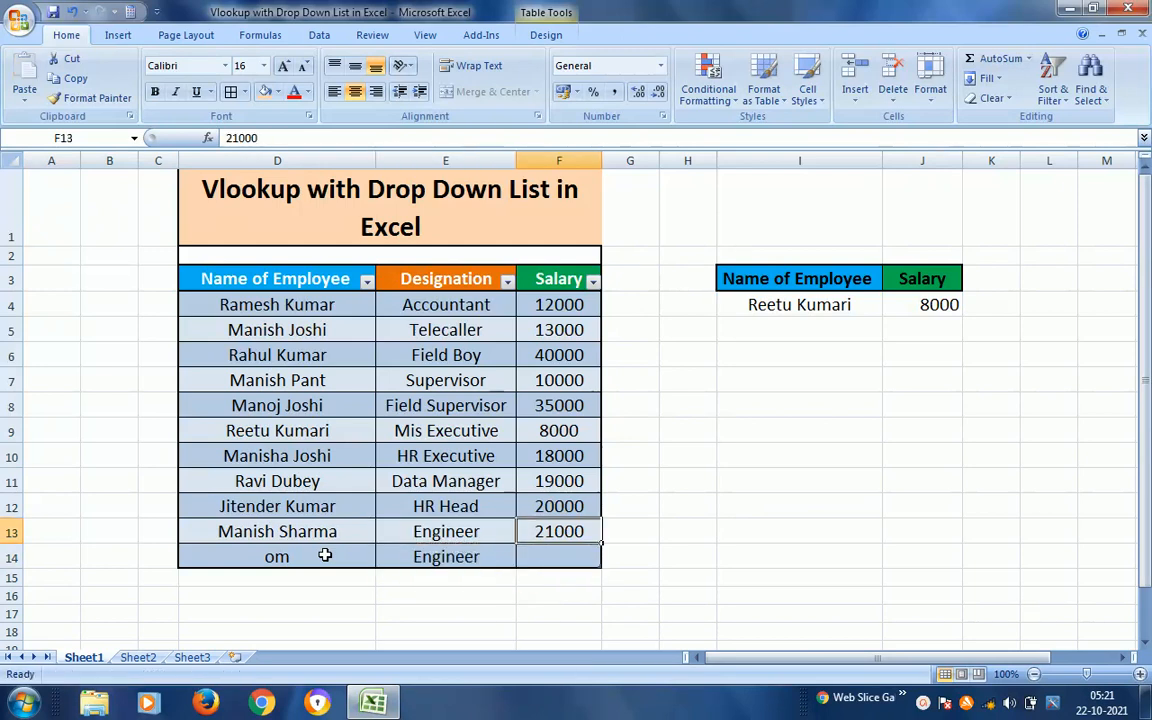
left_click(575, 365)
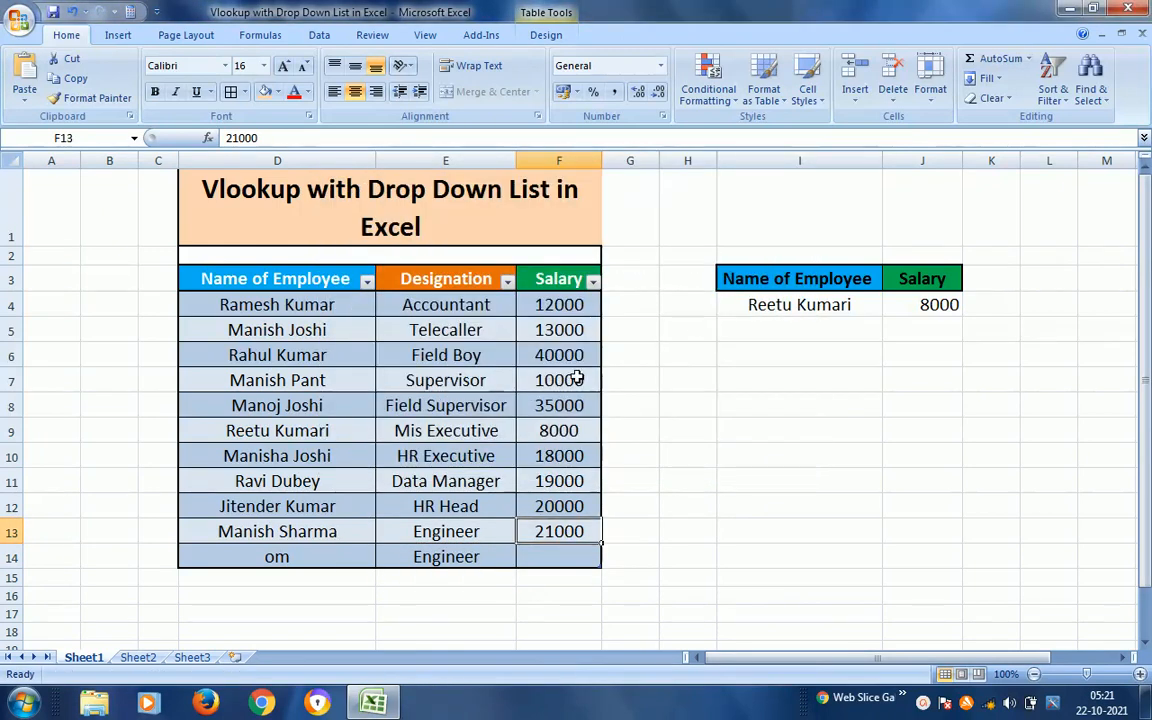
key("ctrl+c")
key("Down")
key("ctrl+v")
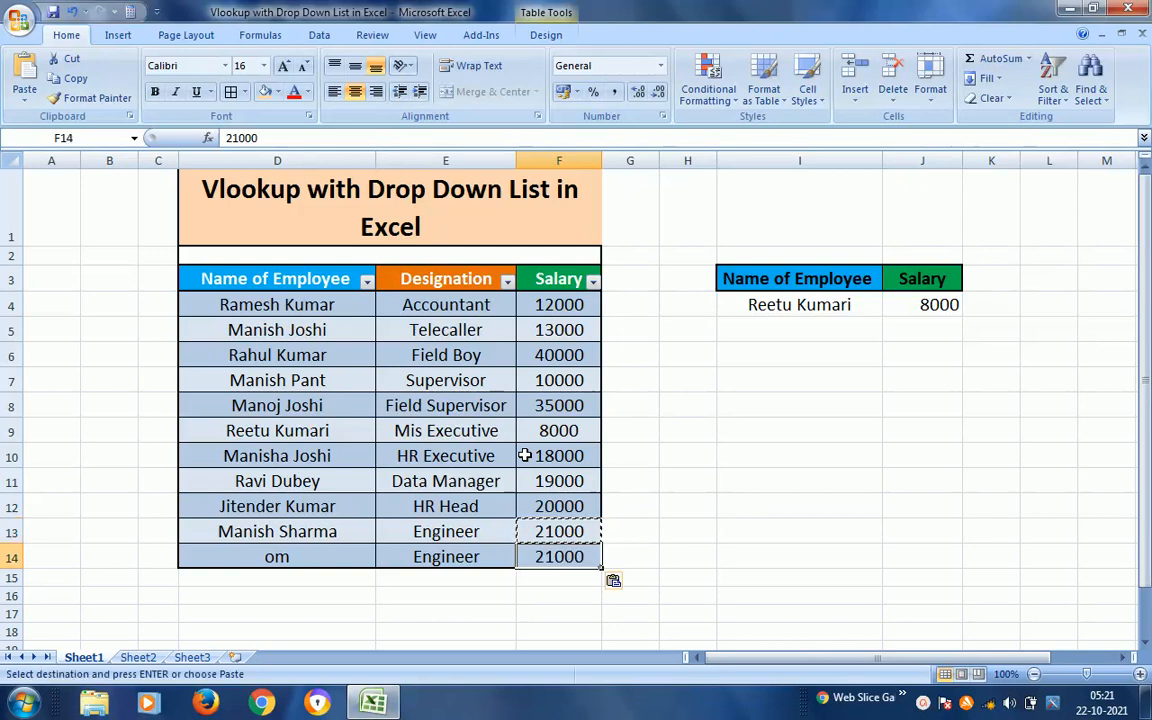
key("Escape")
Step: Change the new employee's salary in F14 to 31000
key("F2")
key("Left")
key("Left")
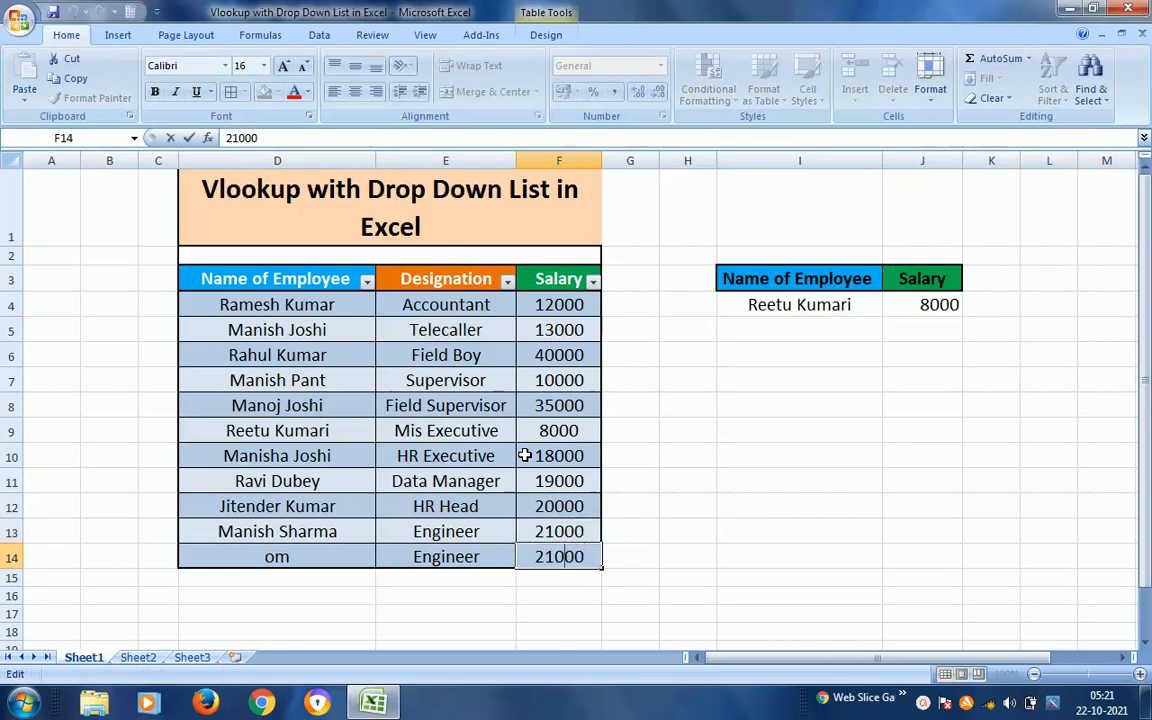
key("shift+Left")
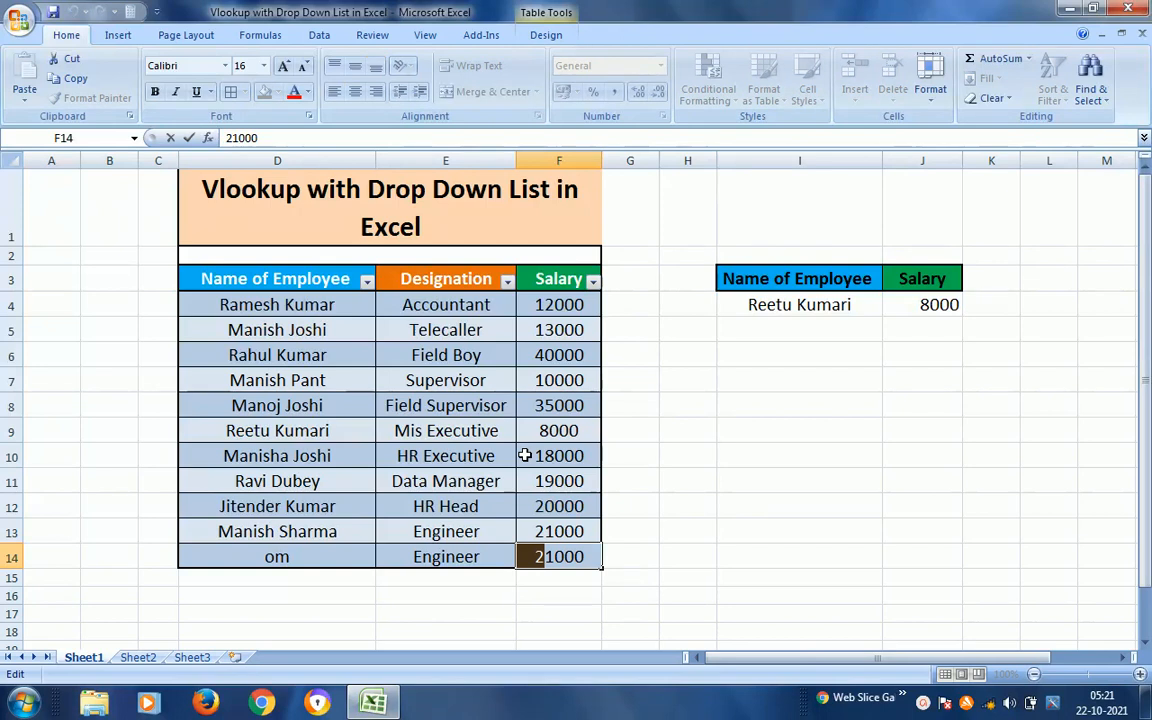
type("3")
key("Return")
key("Up")
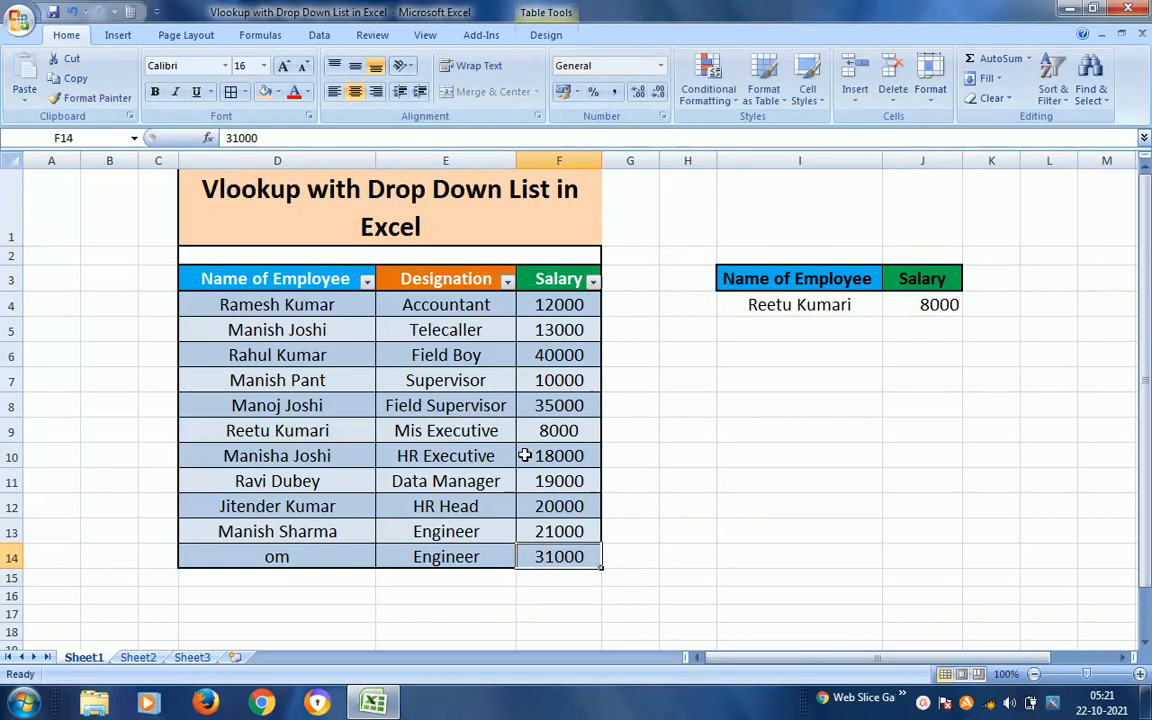
Step: Choose the employee added in row 14 from I4's drop-down list to test the salary lookup
left_click(855, 304)
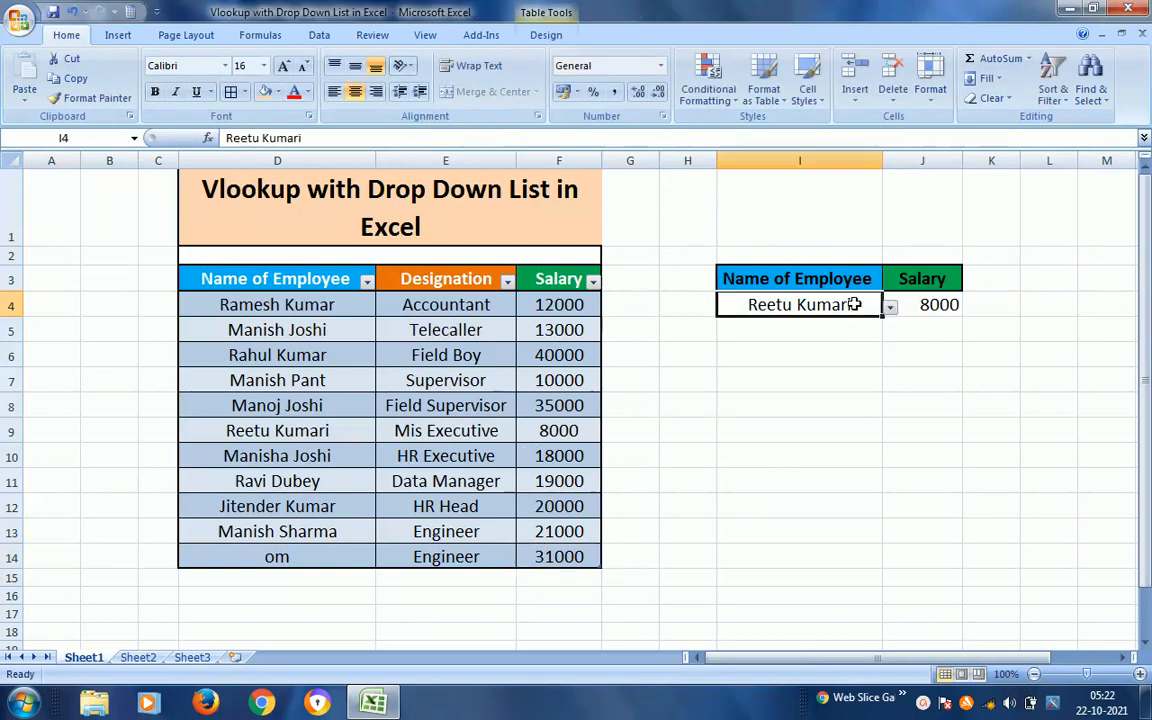
left_click(888, 306)
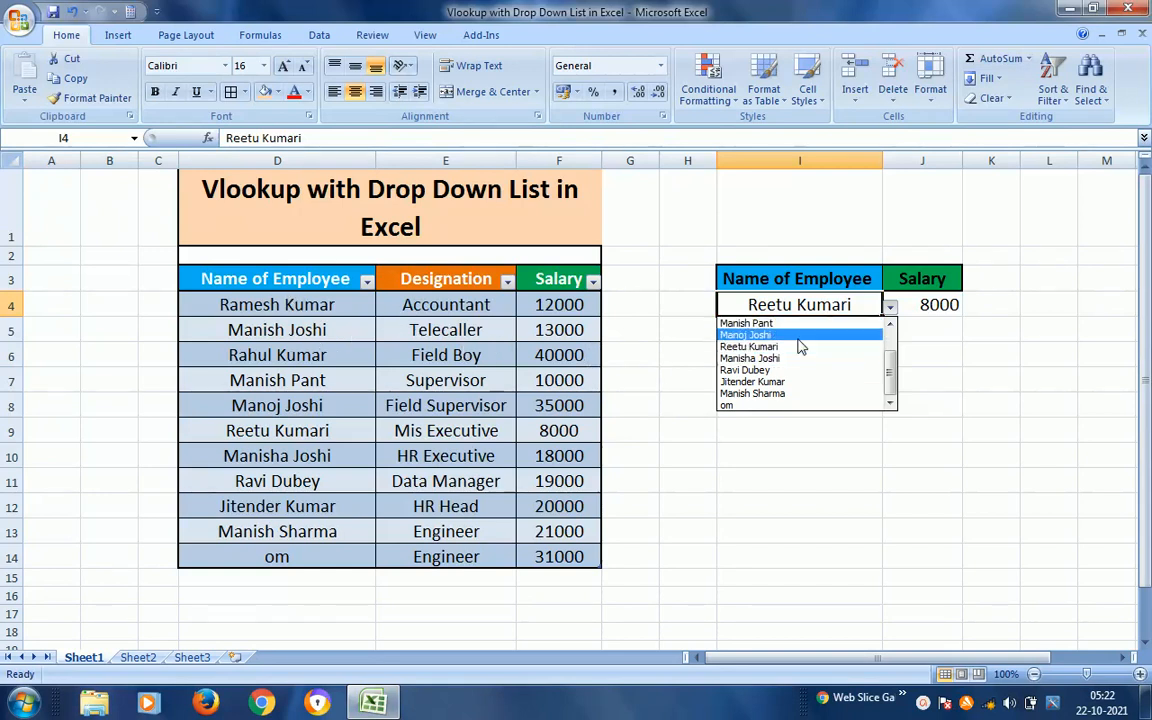
left_click(762, 403)
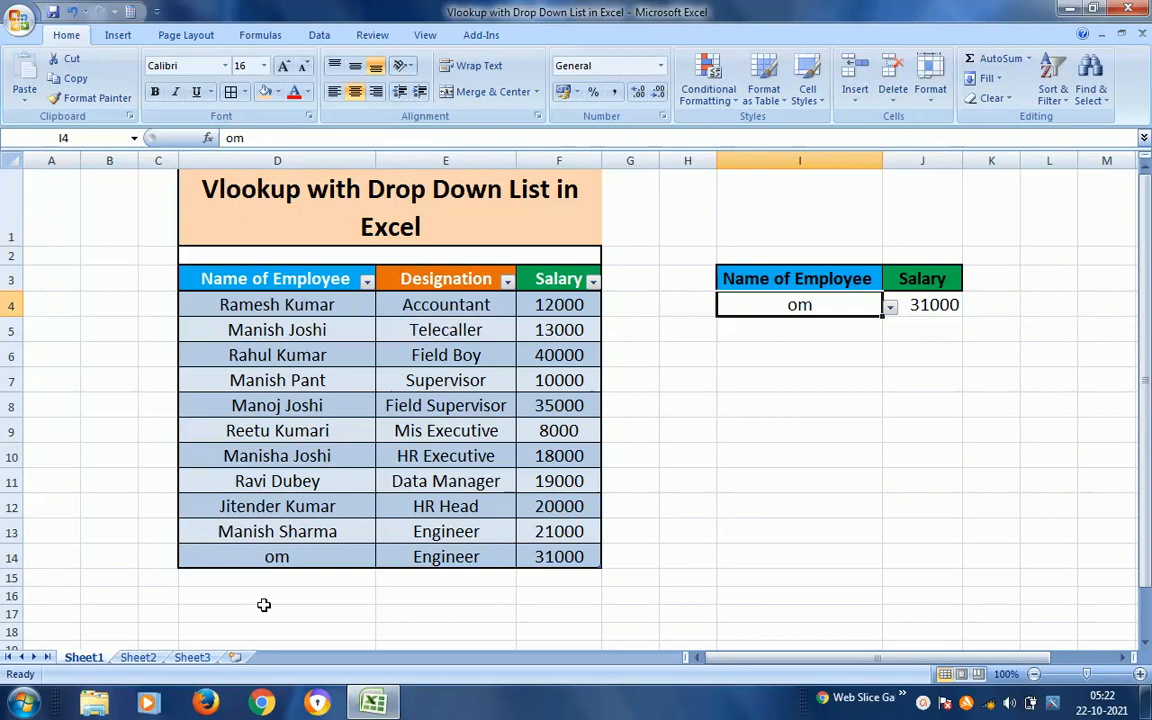
Step: Add another employee named "p" in D15, directly below the employee table
left_click(304, 578)
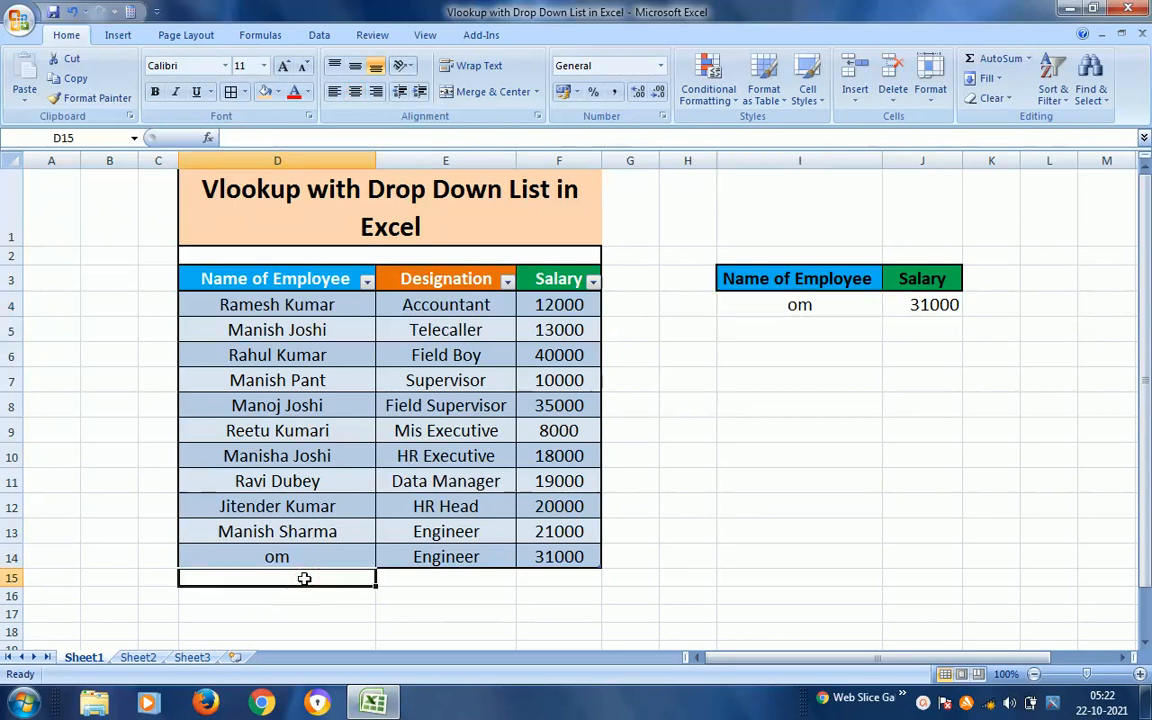
type("p")
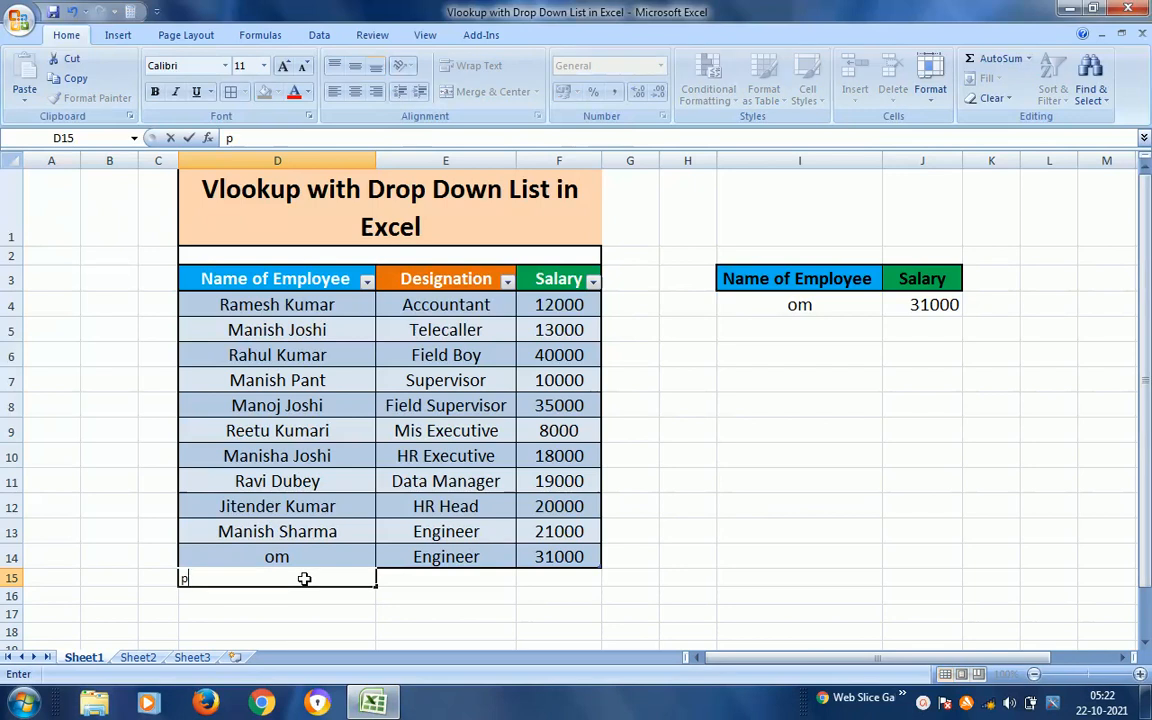
key("Return")
Step: Copy the designation Engineer from E14 into E15 for employee "p"
key("Up")
key("Right")
key("Up")
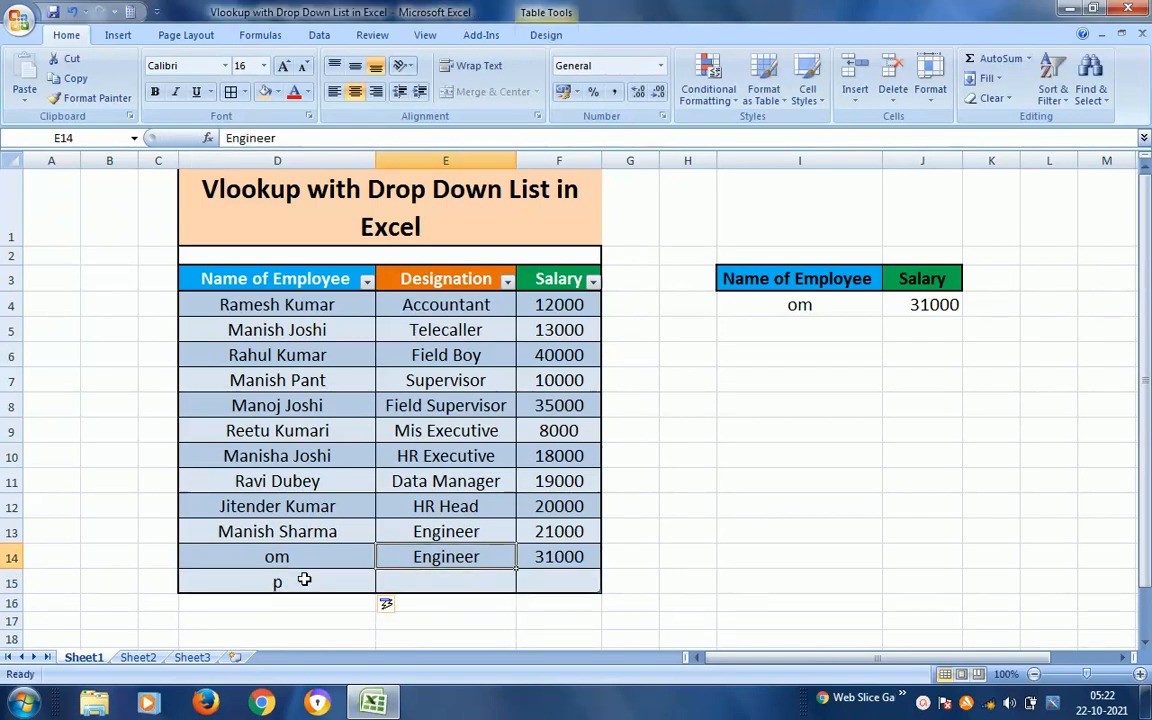
key("ctrl+c")
key("Down")
key("ctrl+v")
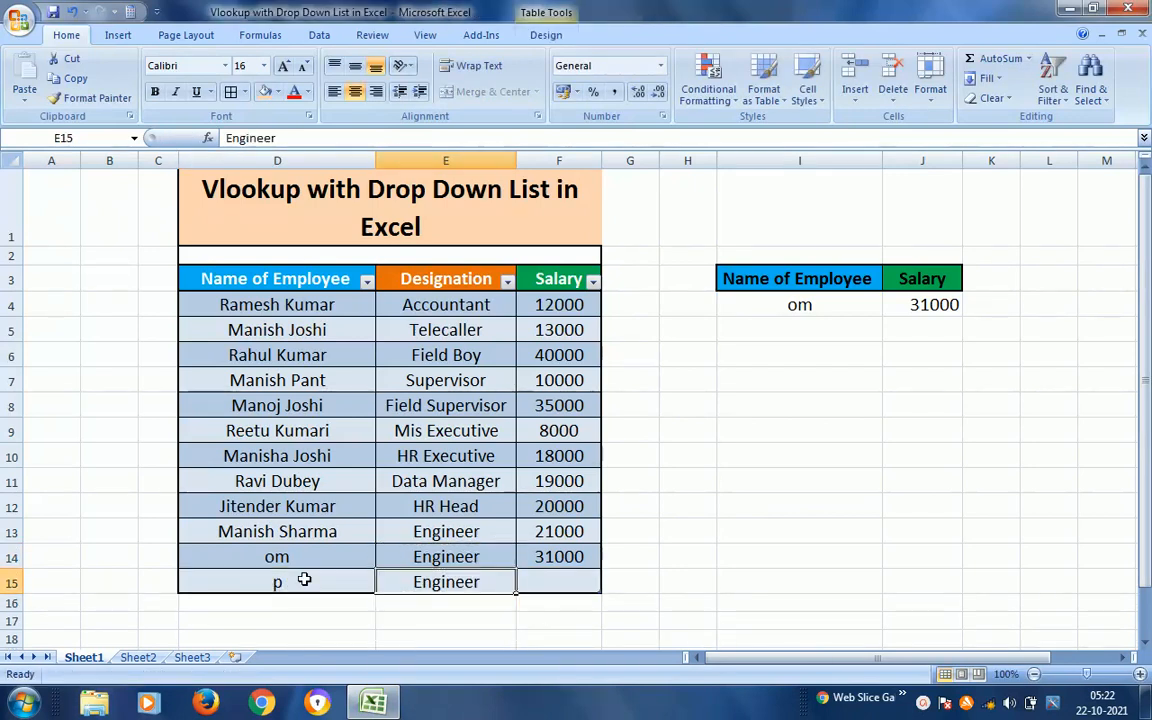
Step: Copy the salary from F14 into F15 and change it to 41000
key("Right")
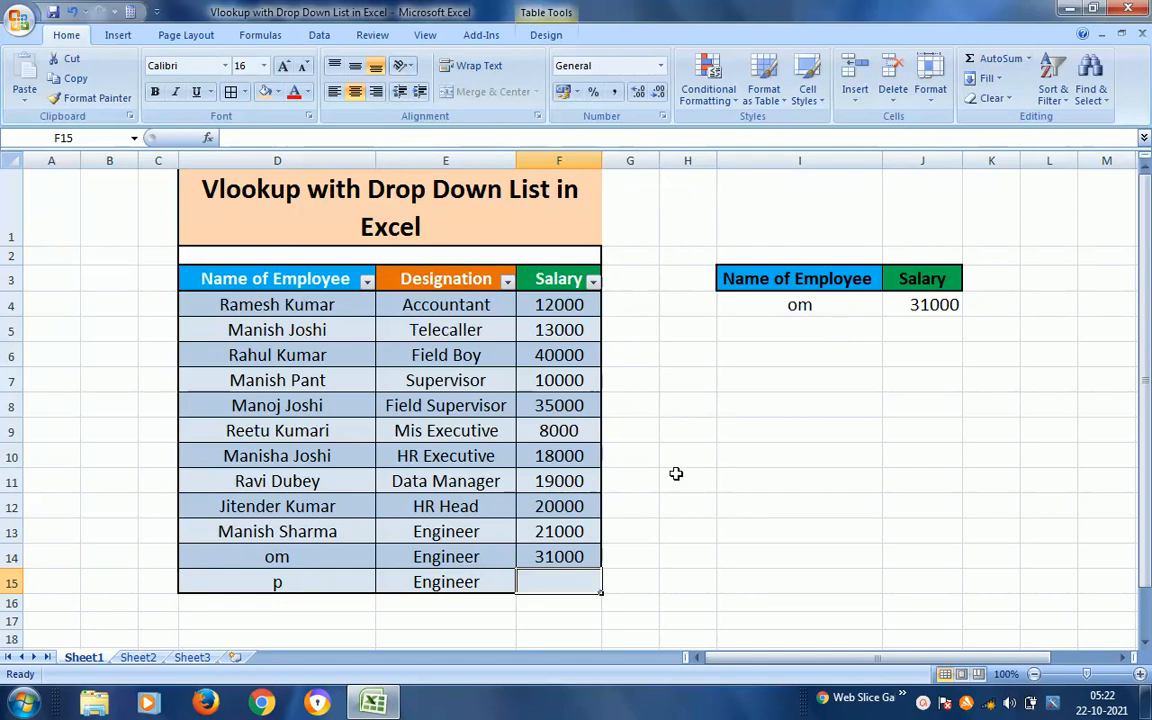
left_click(557, 560)
key("ctrl+c")
key("Down")
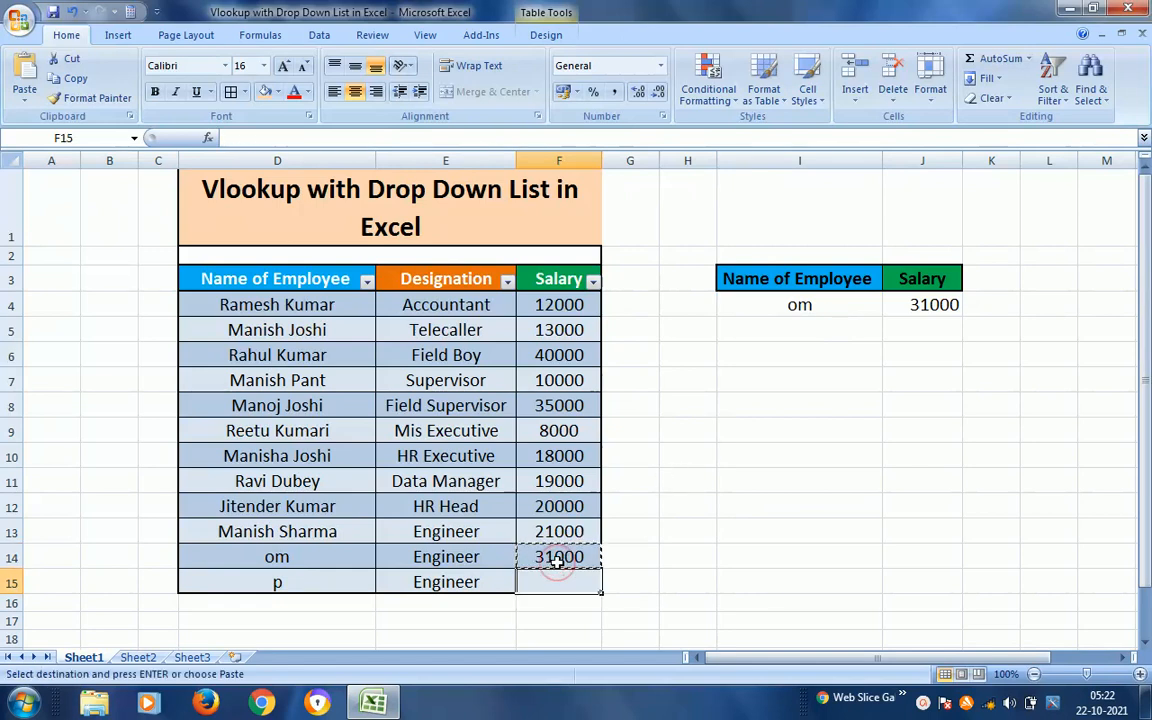
key("ctrl+v")
key("Escape")
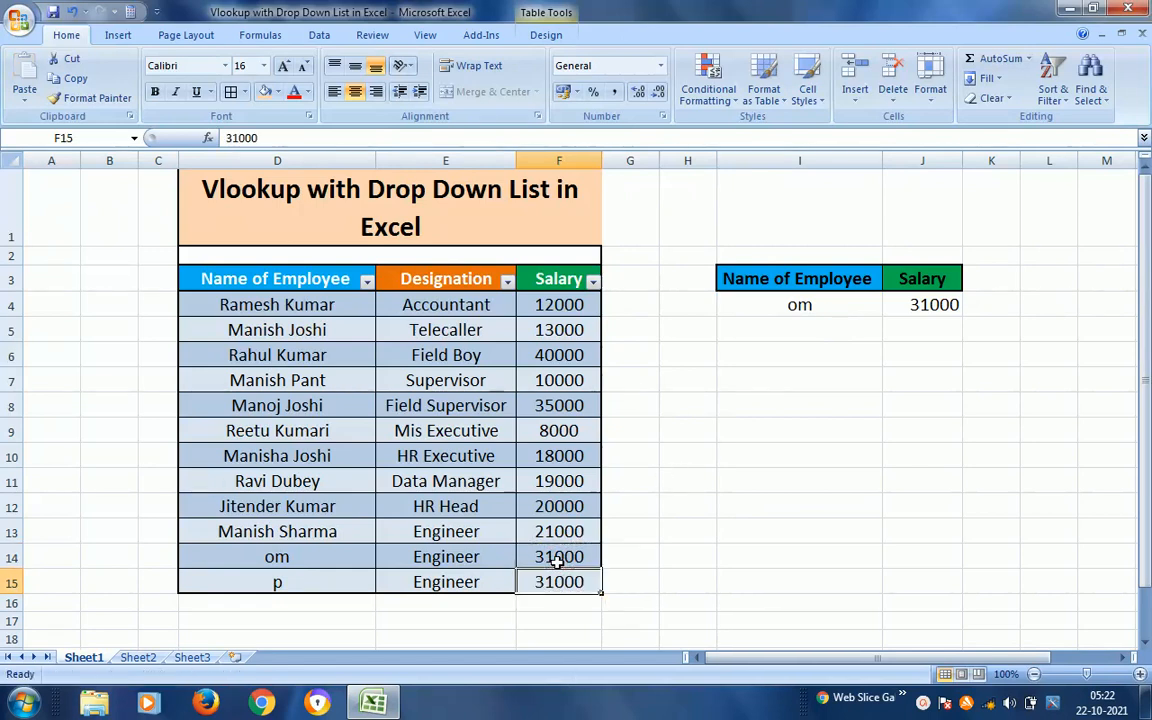
key("F2")
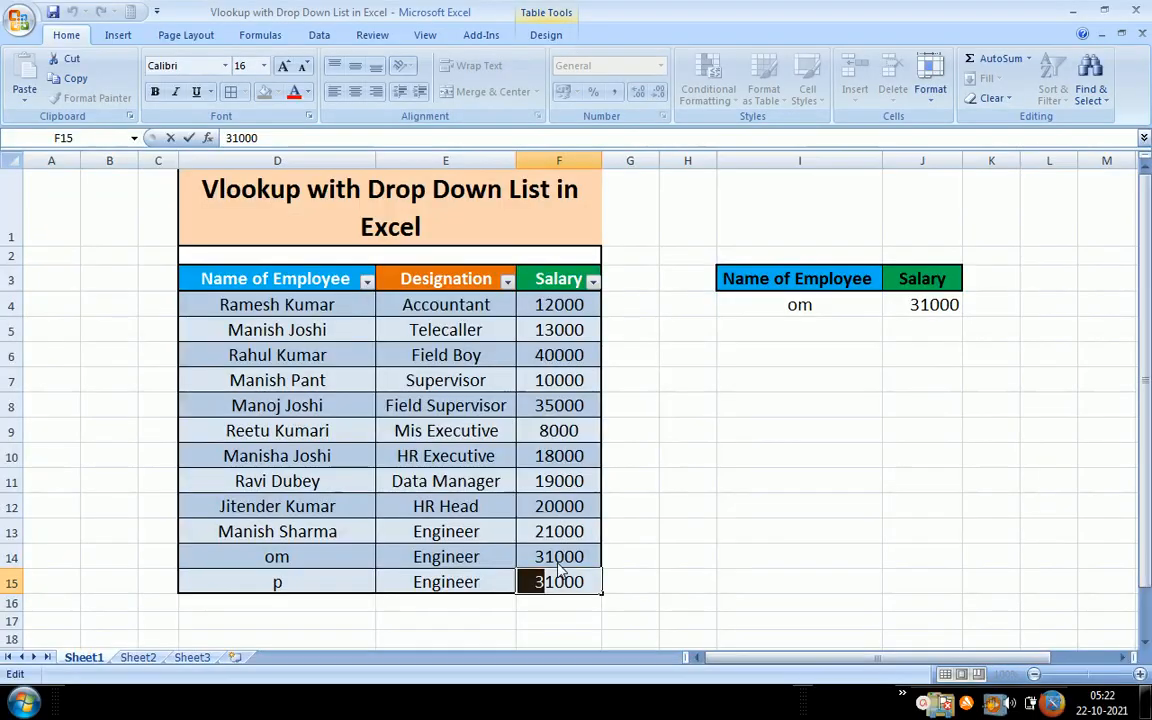
type("4")
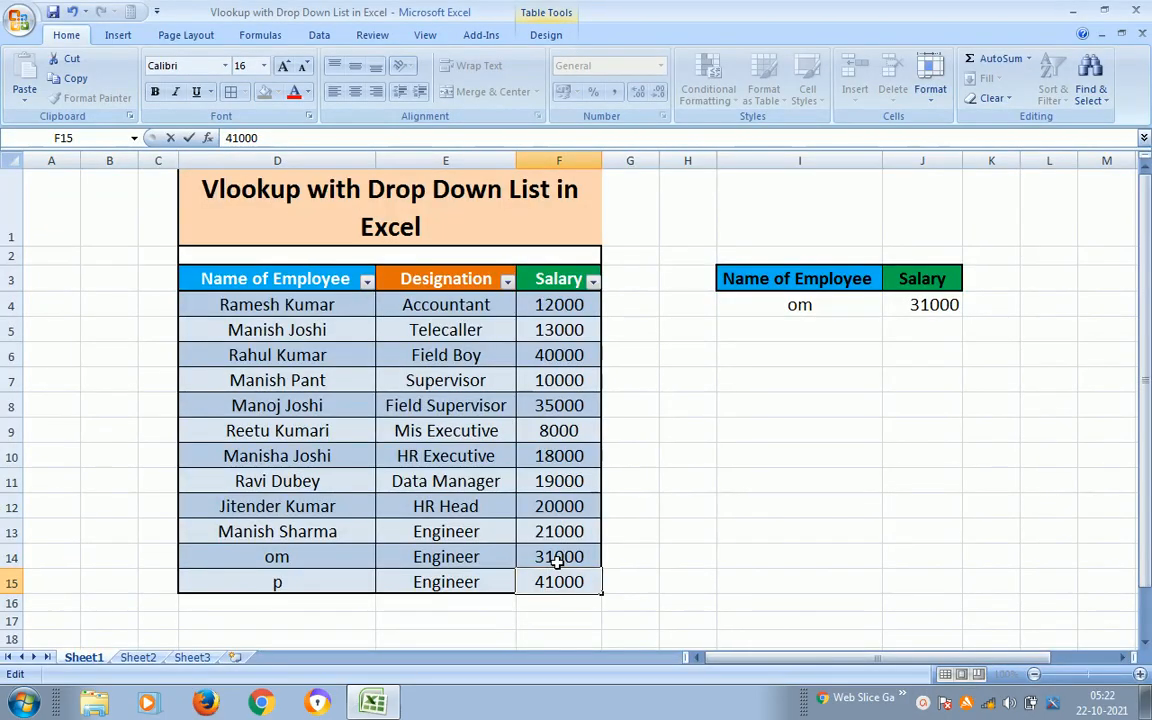
key("Return")
key("Up")
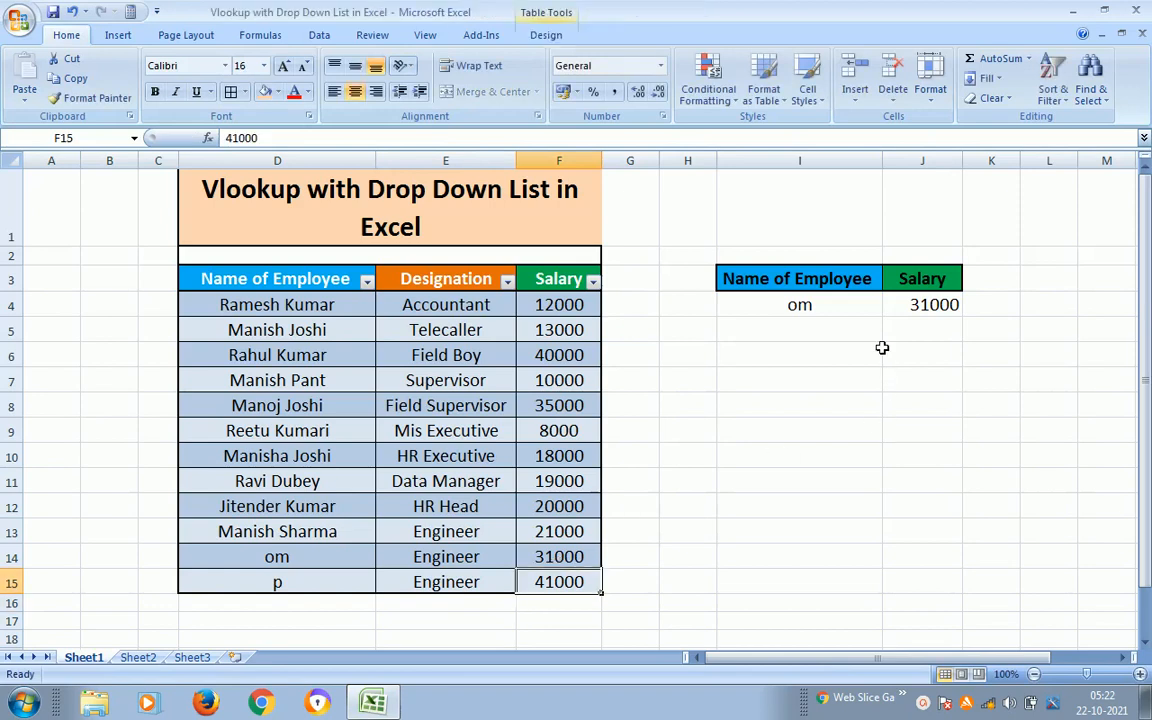
Step: Choose employee "p" from I4's drop-down list to look up the salary of the row 15 entry
left_click(841, 305)
left_click(888, 307)
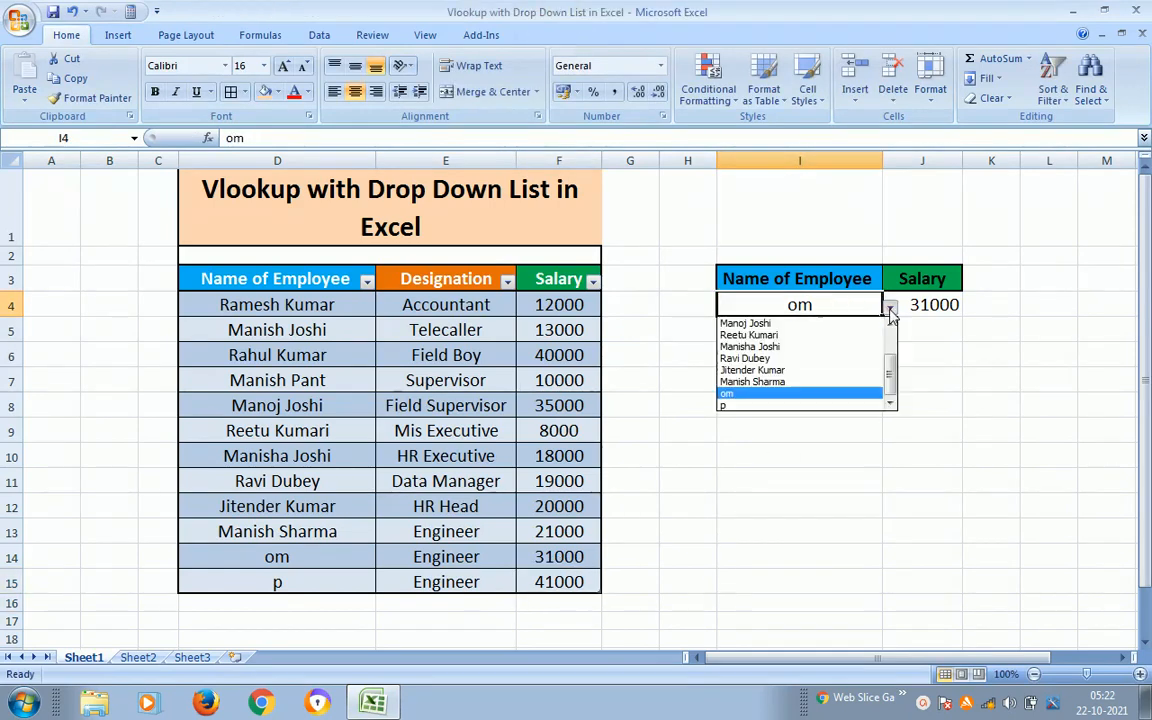
left_click(744, 405)
left_click(928, 330)
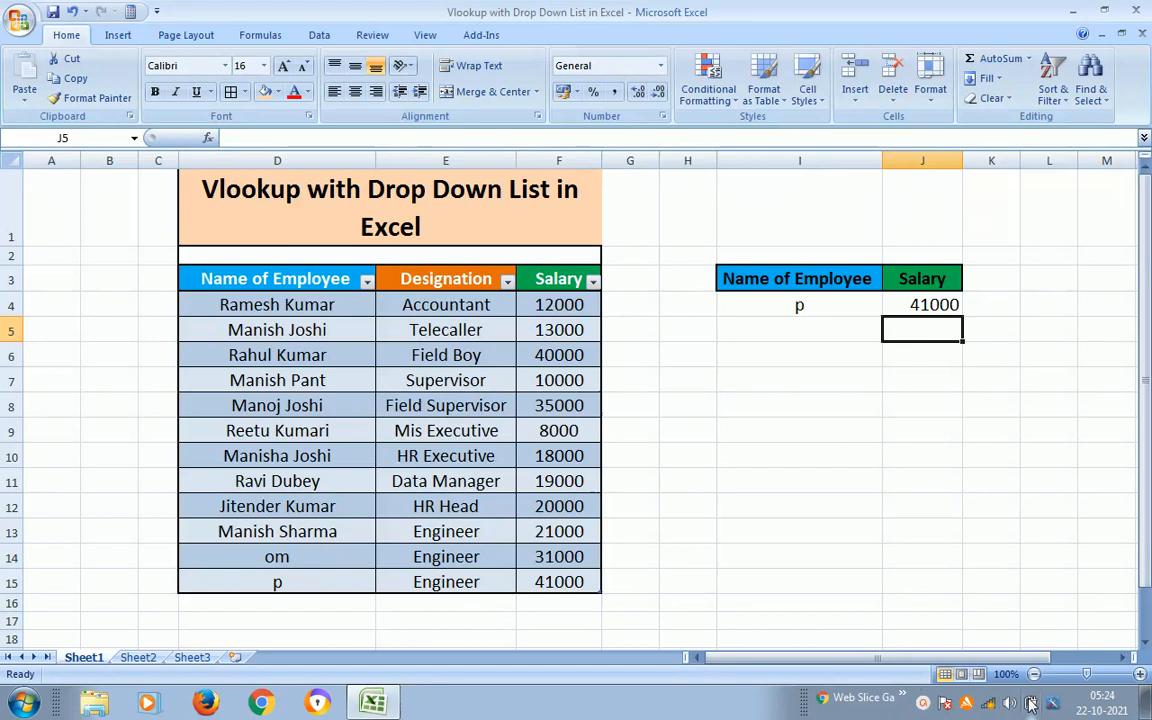
left_click(990, 703)
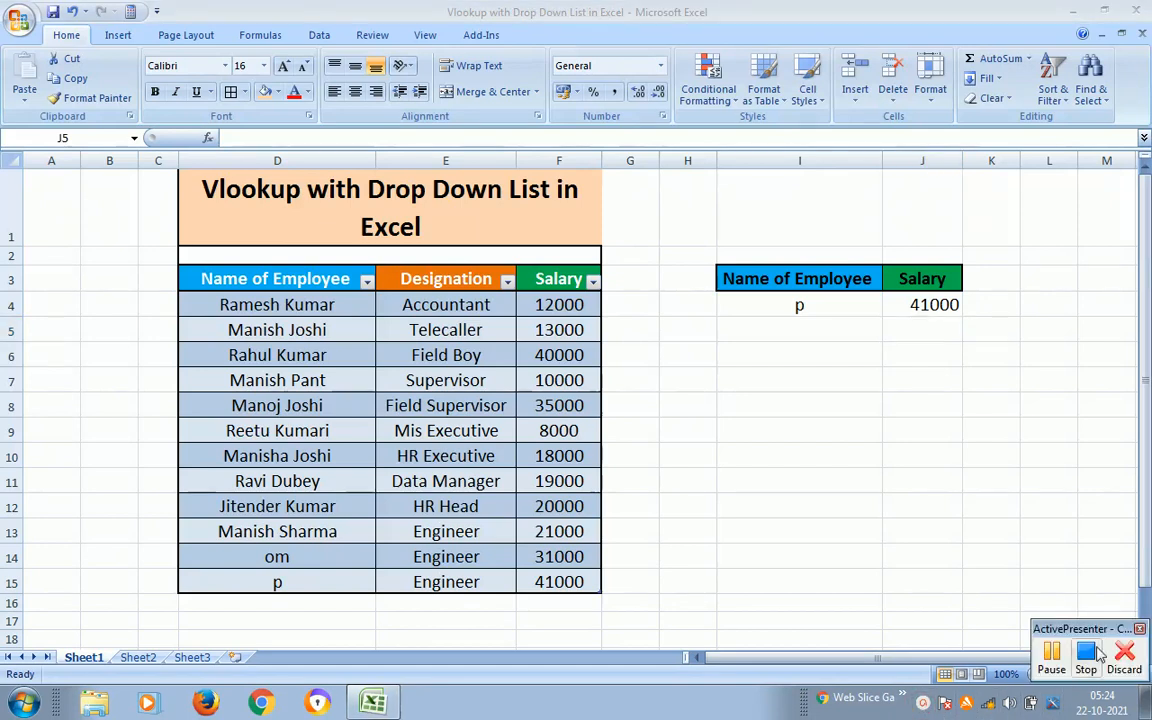